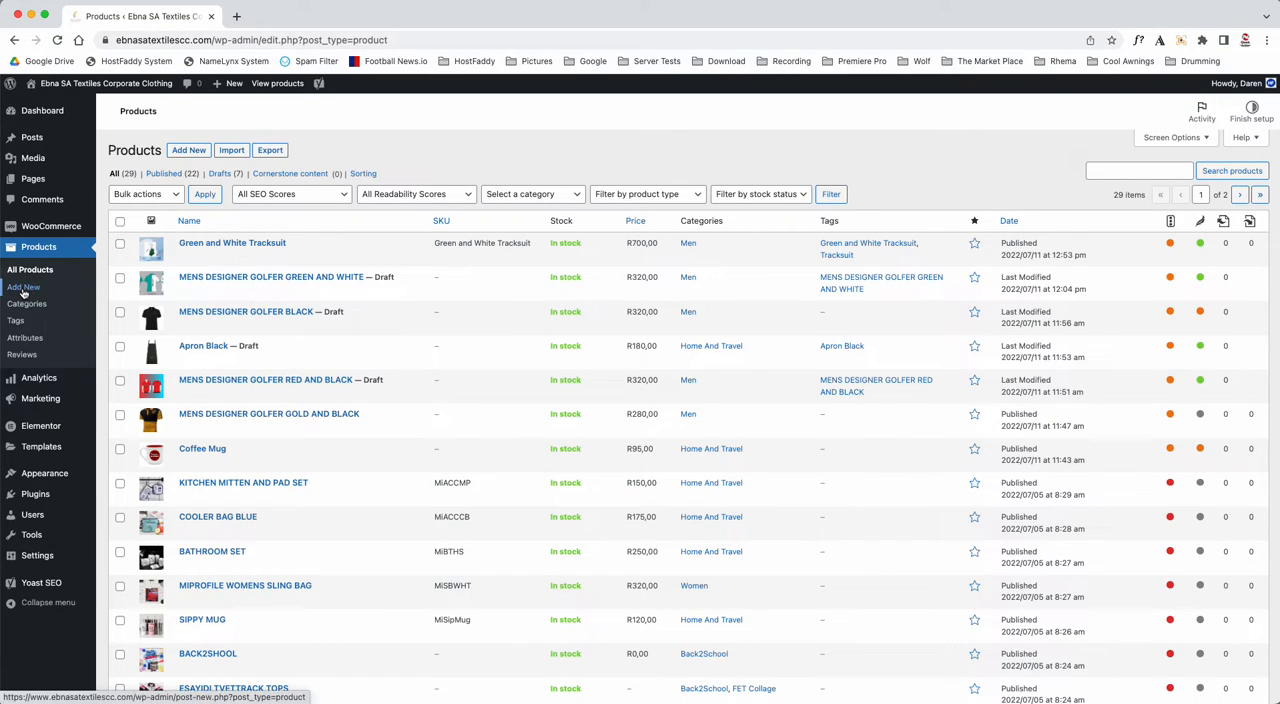
- Open the form for adding a new product in a separate browser tab and switch to it
{"action": "right_click", "coordinate": [190, 157]}
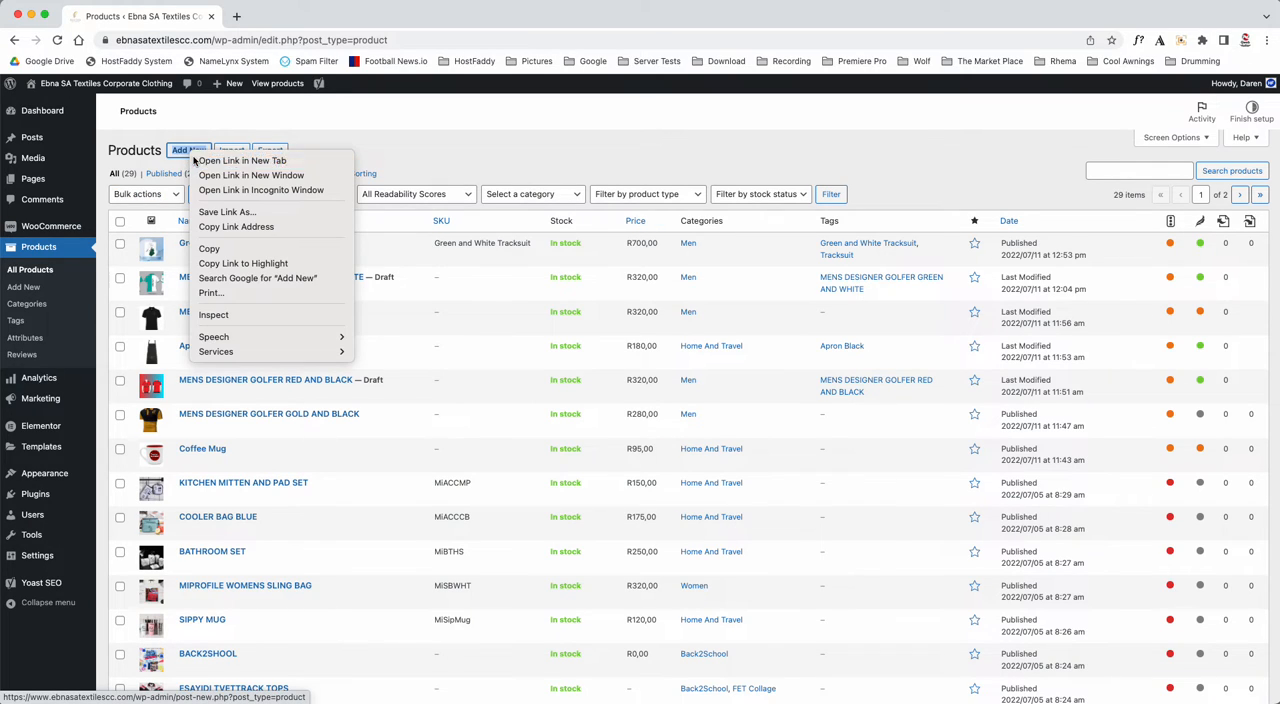
{"action": "left_click", "coordinate": [200, 161]}
{"action": "left_click", "coordinate": [309, 18]}
{"action": "left_click", "coordinate": [134, 16]}
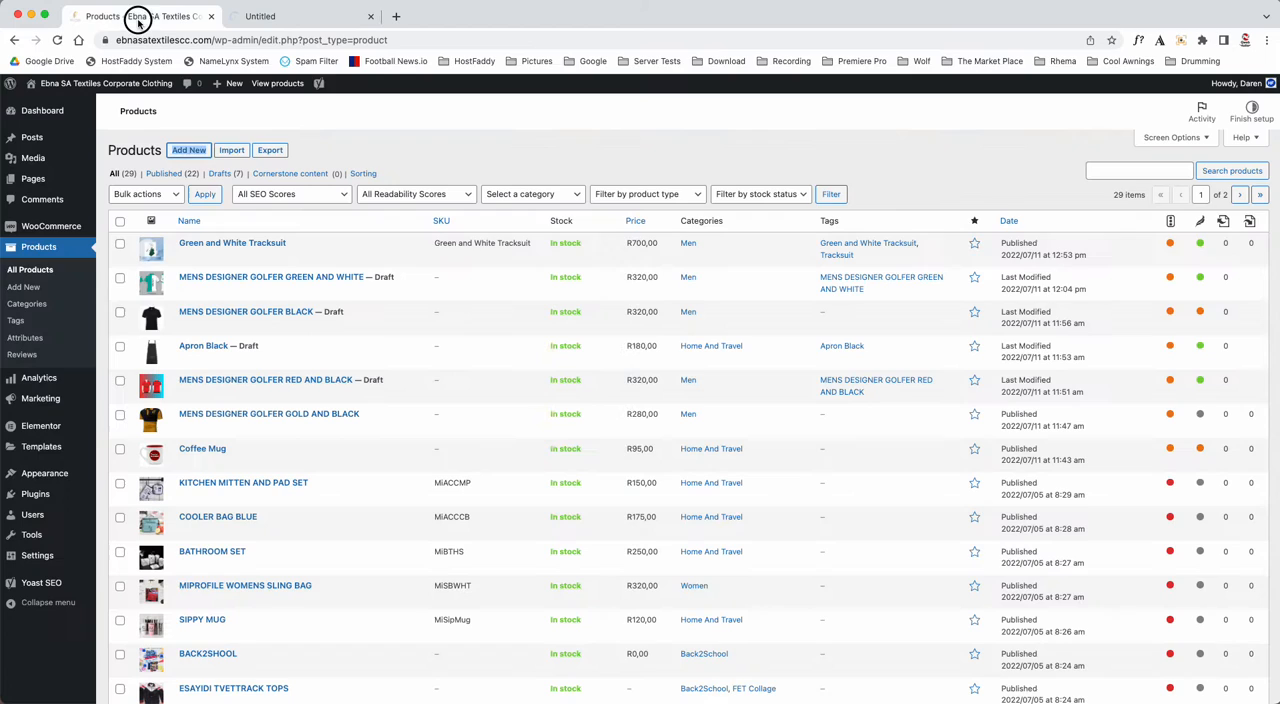
{"action": "left_click", "coordinate": [291, 18]}
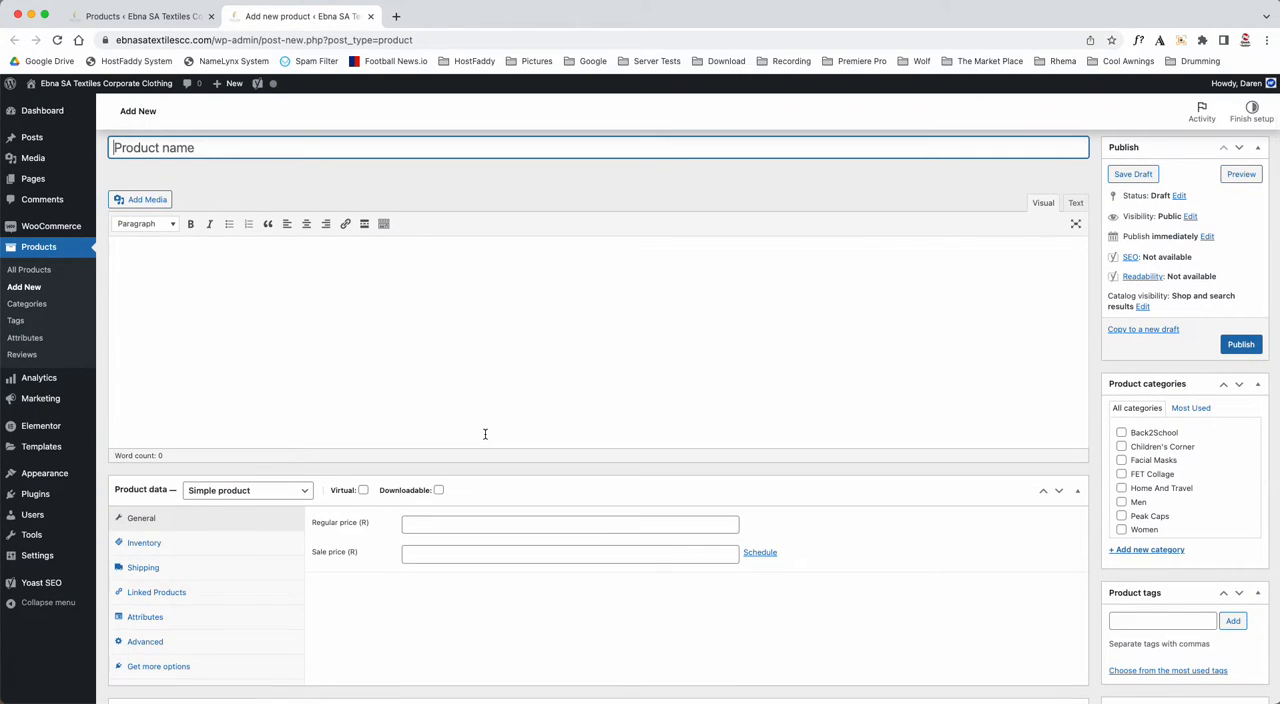
- Choose Simple product as the product type in the product data
{"action": "scroll", "coordinate": [485, 436], "scroll_direction": "down", "scroll_amount": 5}
{"action": "scroll", "coordinate": [485, 437], "scroll_direction": "up", "scroll_amount": 4}
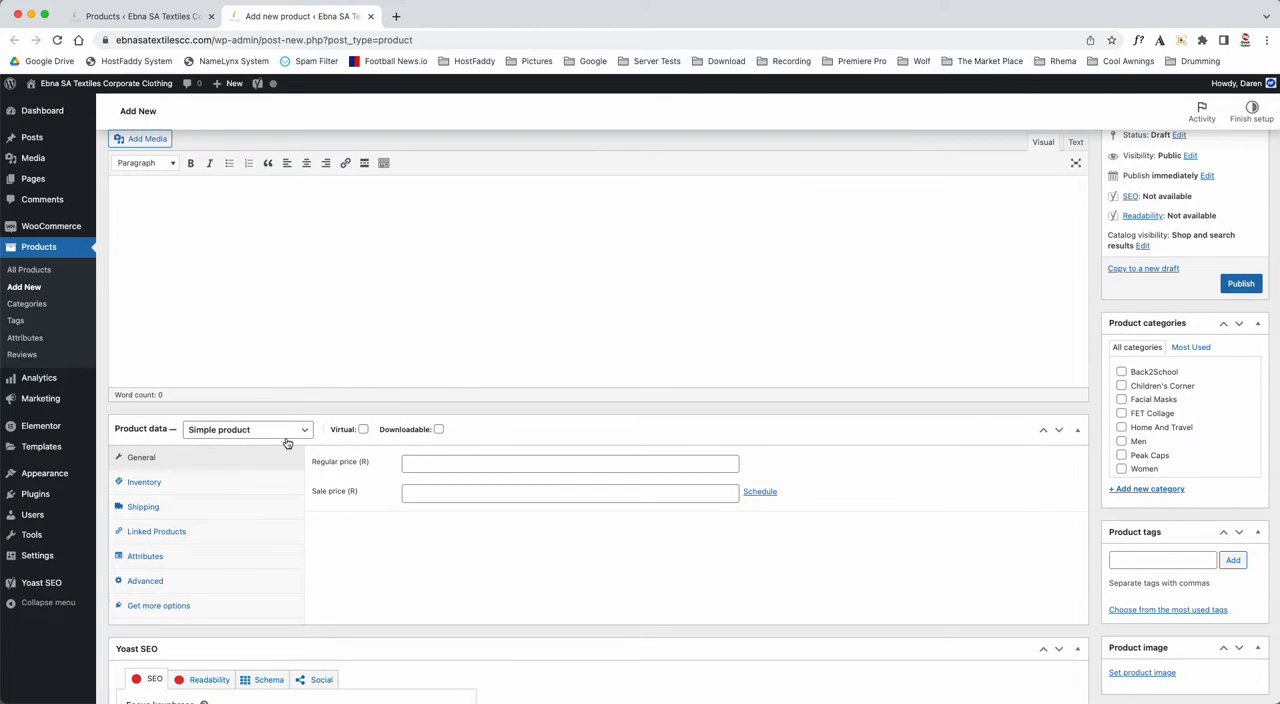
{"action": "left_click", "coordinate": [203, 431]}
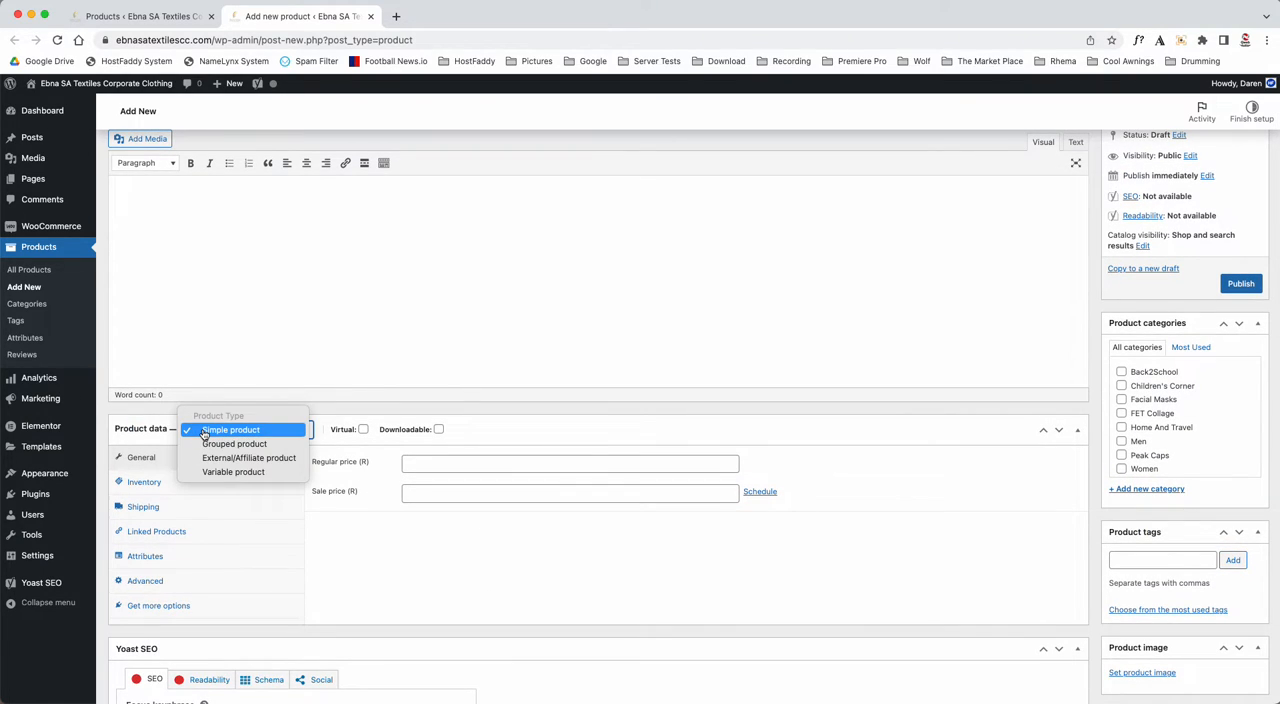
{"action": "left_click", "coordinate": [203, 432]}
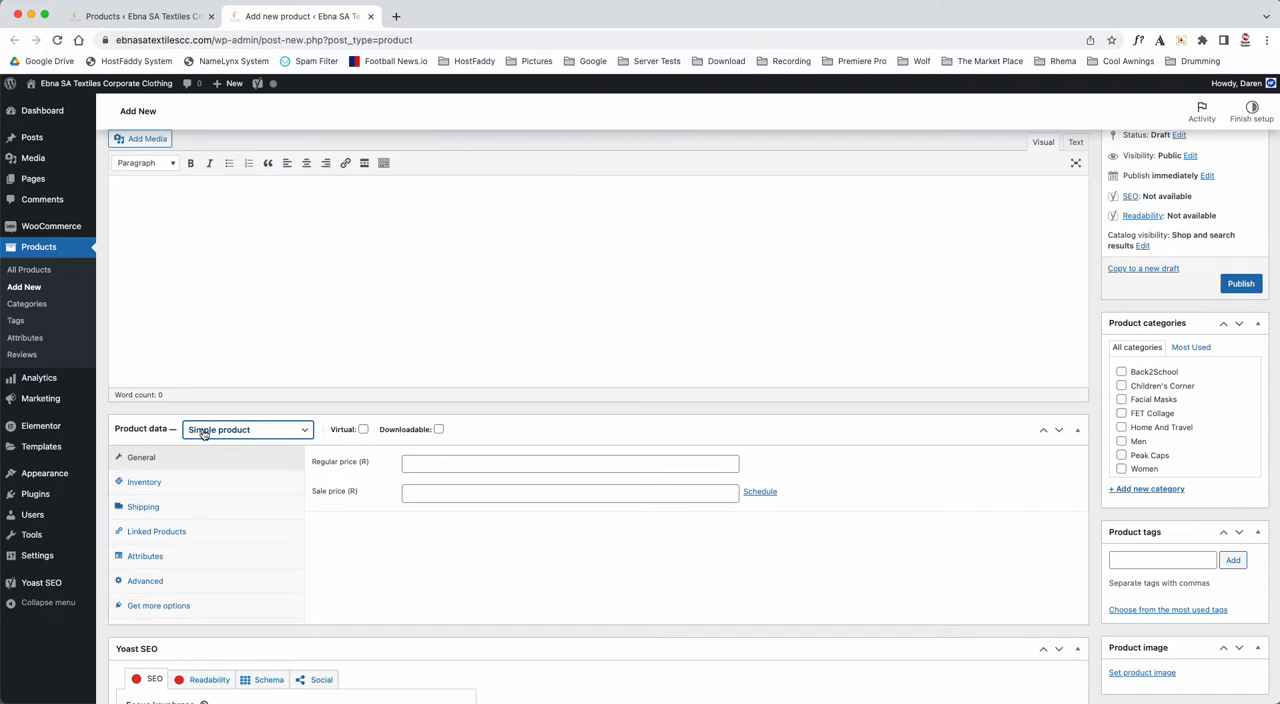
- Name the new product "Test Product"
{"action": "scroll", "coordinate": [203, 432], "scroll_direction": "up", "scroll_amount": 2}
{"action": "left_click", "coordinate": [201, 178]}
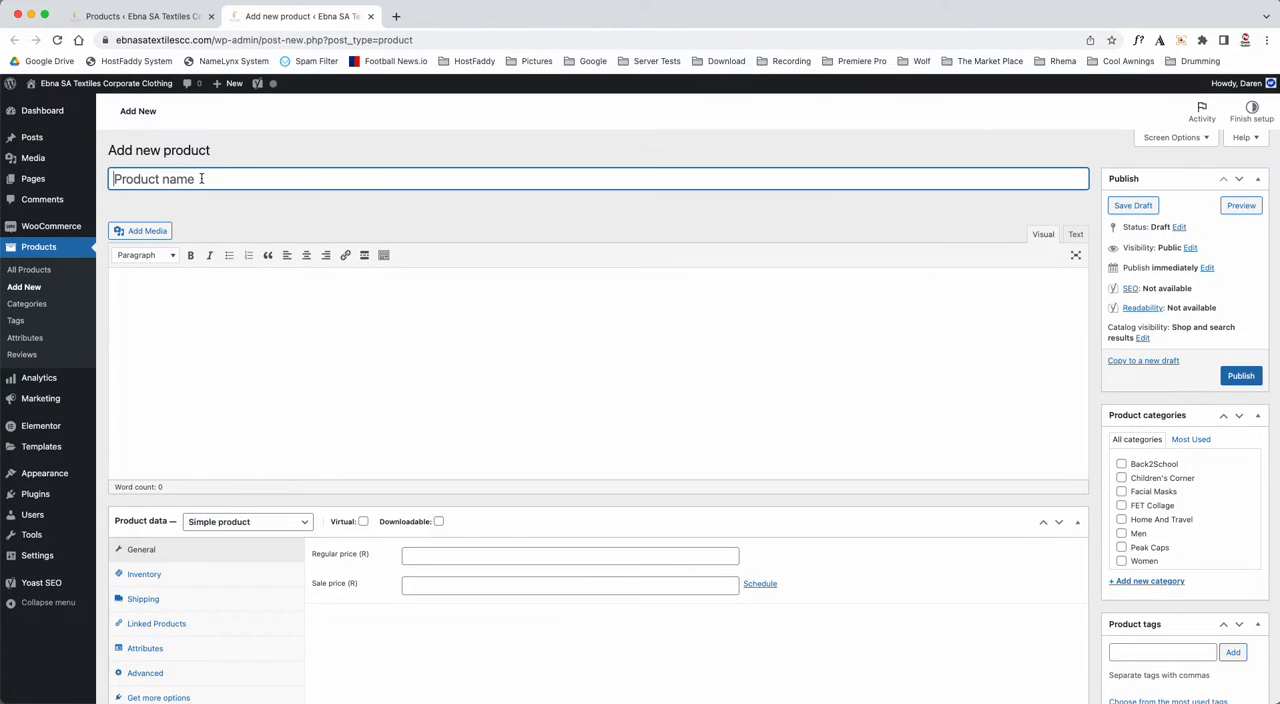
{"action": "type", "text": "tEST"}
{"action": "key", "text": "BackSpace"}
{"action": "key", "text": "BackSpace"}
{"action": "key", "text": "BackSpace"}
{"action": "key", "text": "BackSpace"}
{"action": "type", "text": "Test Product"}
{"action": "key", "text": "super+a"}
{"action": "key", "text": "super+c"}
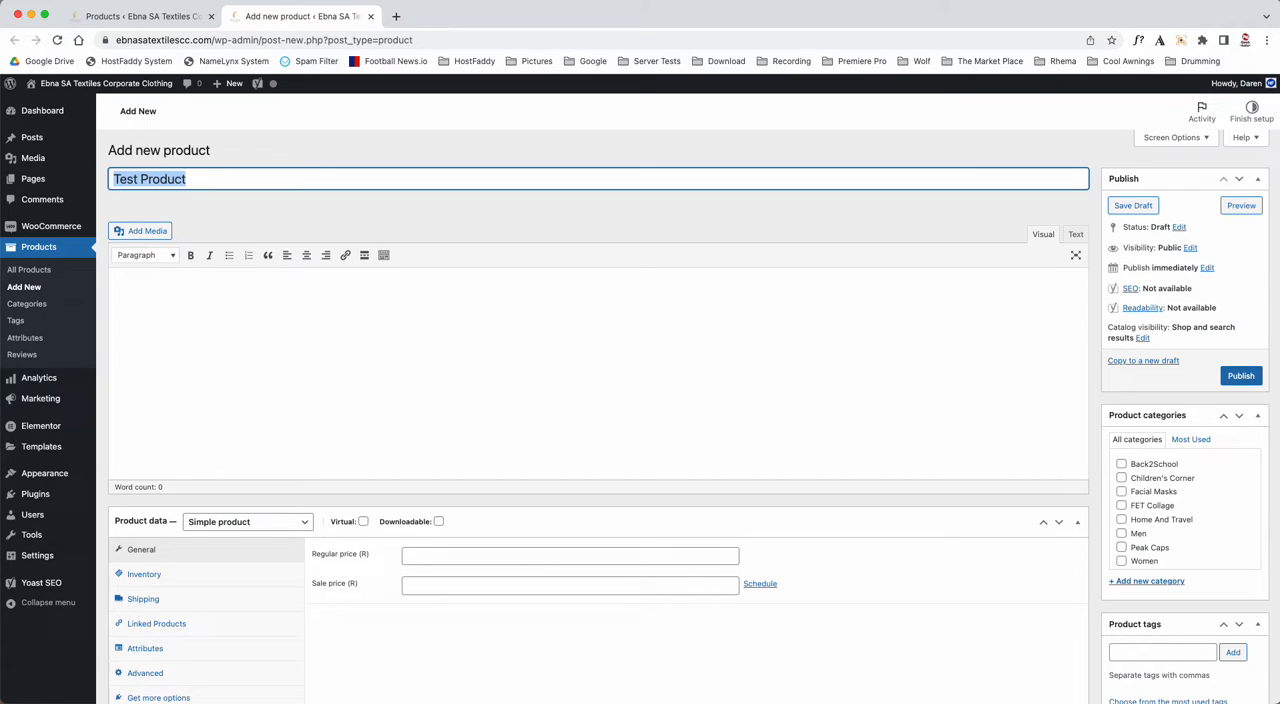
{"action": "key", "text": "BackSpace"}
{"action": "key", "text": "super+v"}
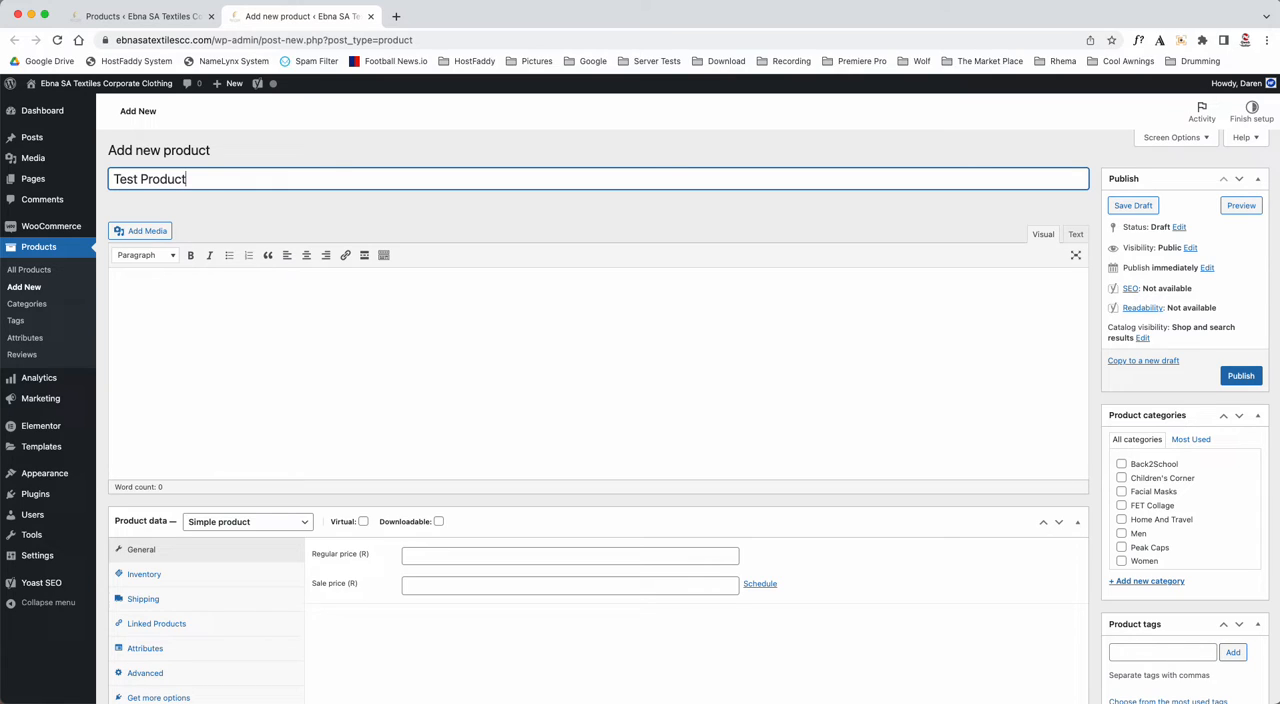
- Fill both the main product description and the product short description with "Test Product"
{"action": "left_click", "coordinate": [181, 299]}
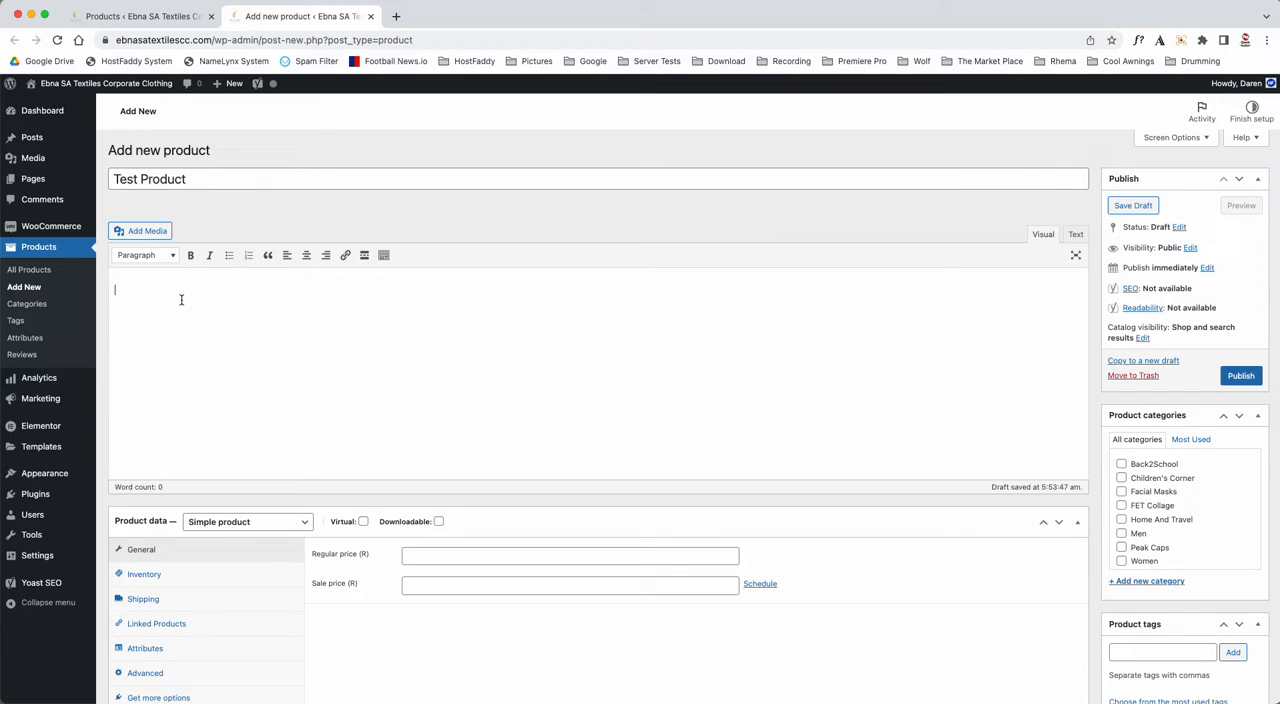
{"action": "key", "text": "super+v"}
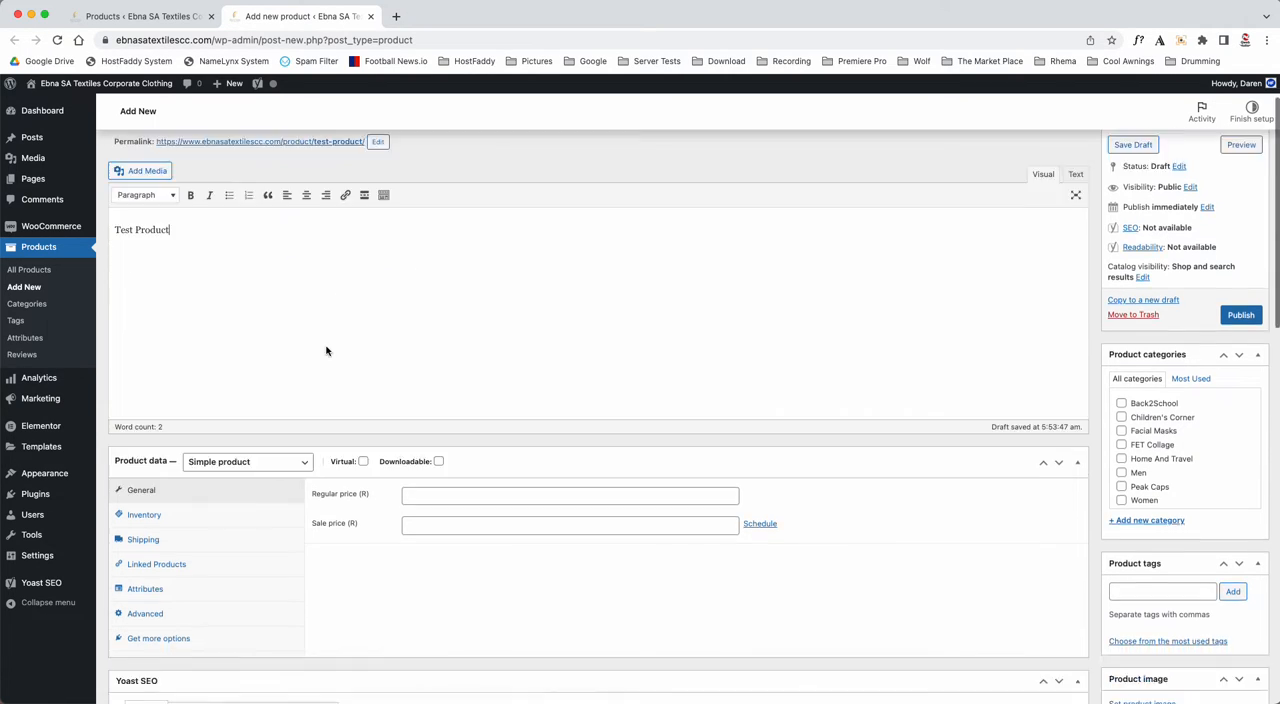
{"action": "scroll", "coordinate": [327, 349], "scroll_direction": "down", "scroll_amount": 15}
{"action": "left_click", "coordinate": [210, 549]}
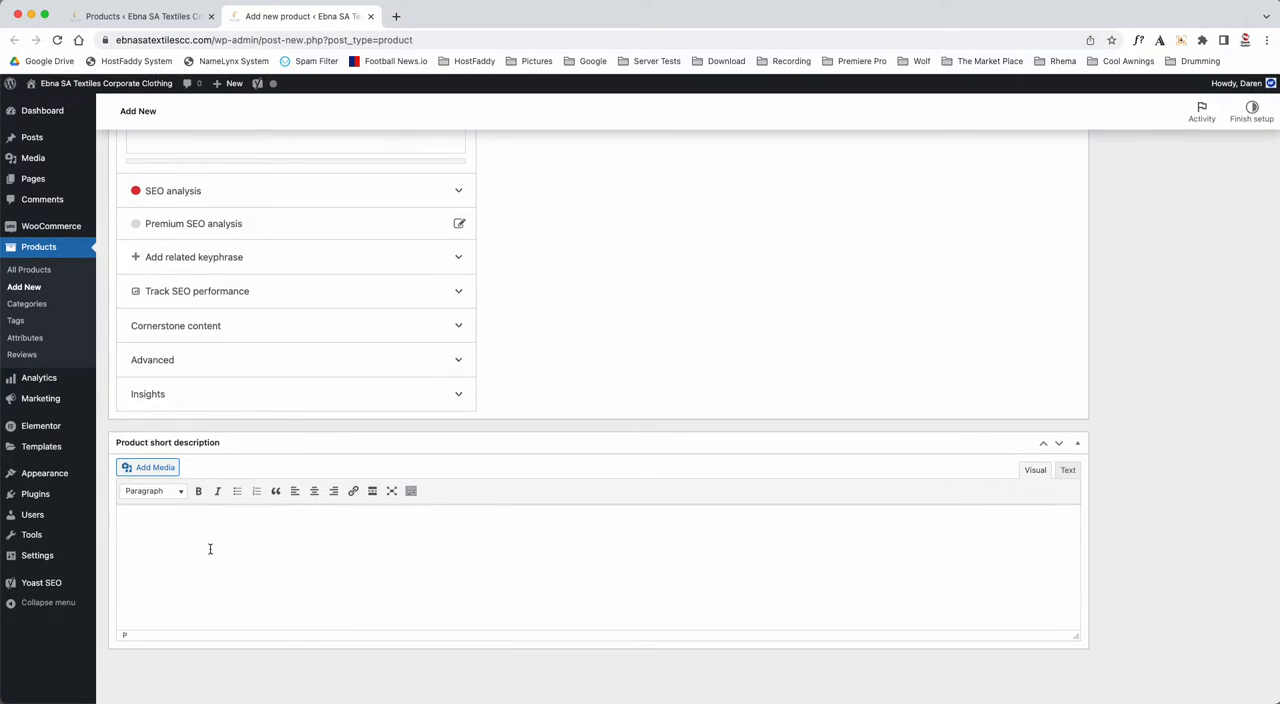
{"action": "key", "text": "super+v"}
- Set the Yoast SEO focus keyphrase to "Test Product"
{"action": "scroll", "coordinate": [343, 556], "scroll_direction": "up", "scroll_amount": 8}
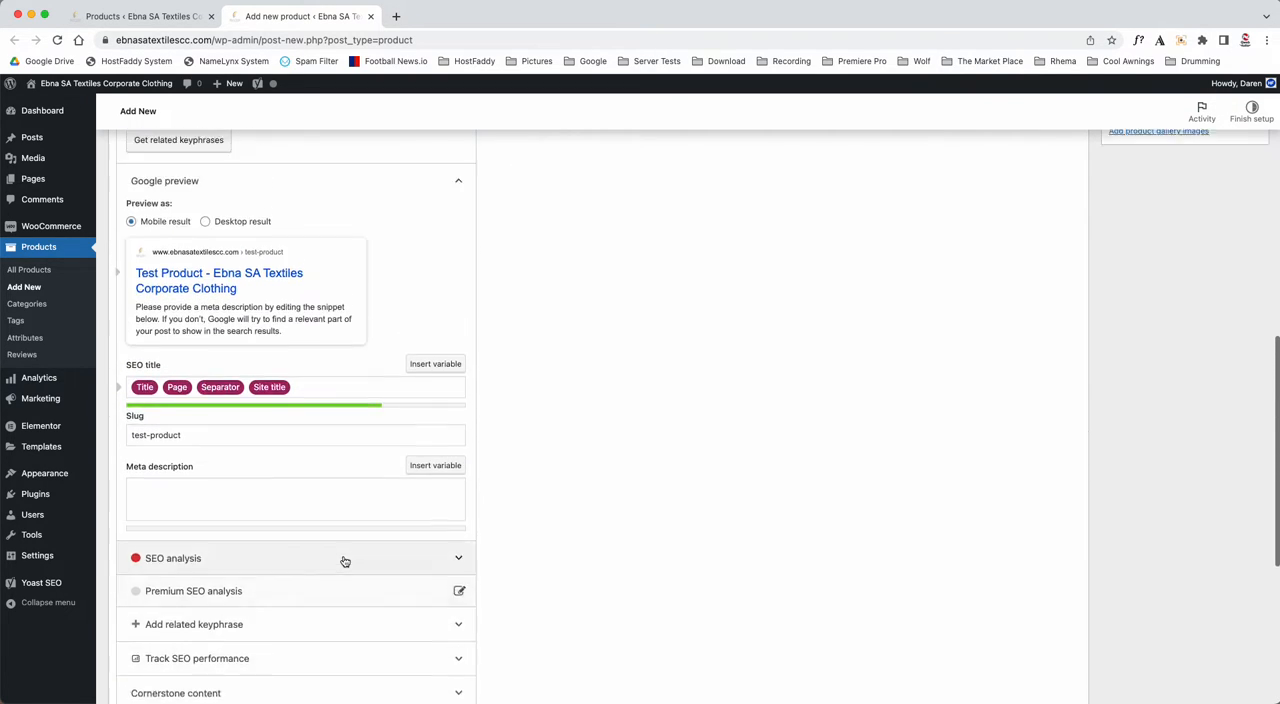
{"action": "scroll", "coordinate": [344, 561], "scroll_direction": "up", "scroll_amount": 2}
{"action": "left_click", "coordinate": [195, 200]}
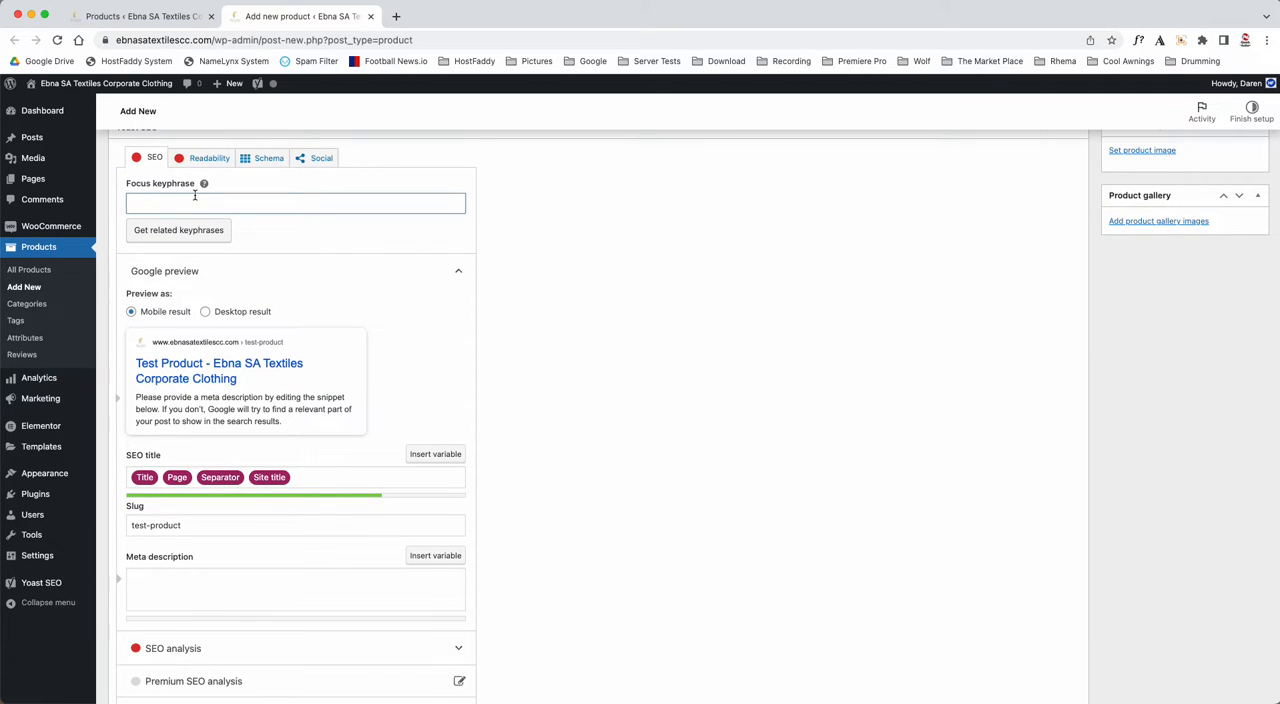
{"action": "key", "text": "super+v"}
- Begin the meta description with "Test Product - This the place to buy all your company items from"
{"action": "left_click", "coordinate": [170, 592]}
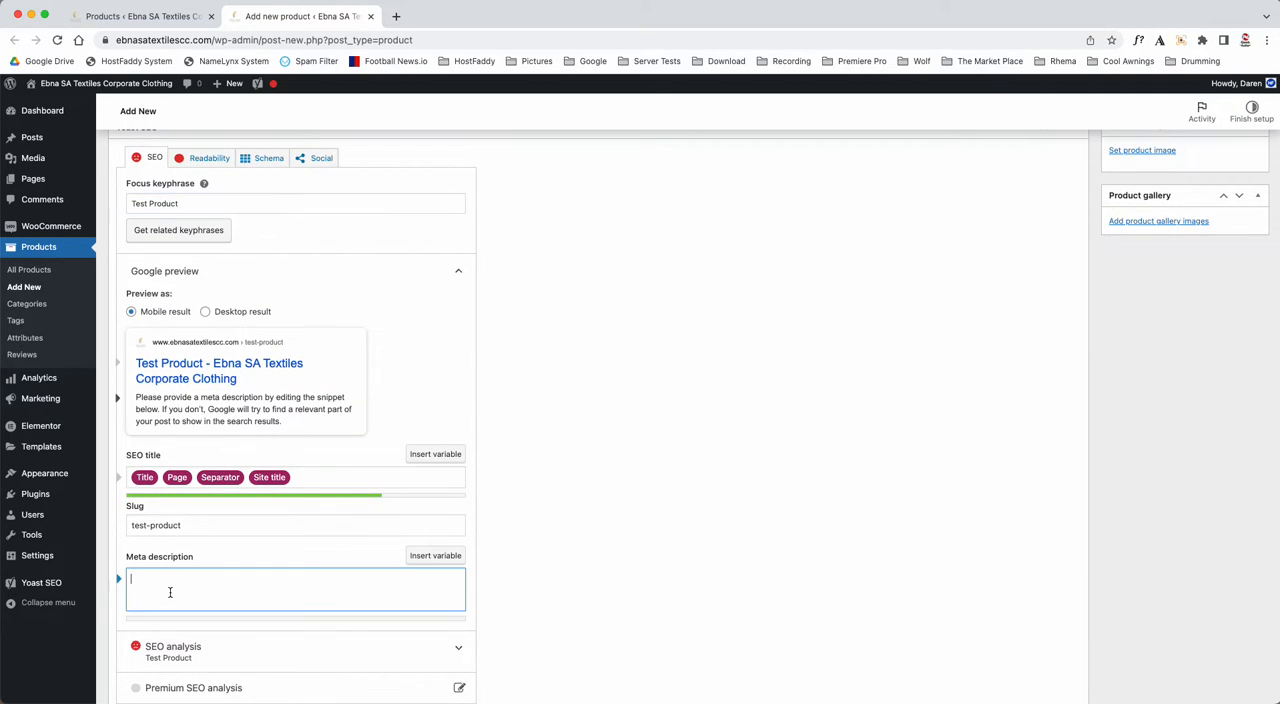
{"action": "key", "text": "super+v"}
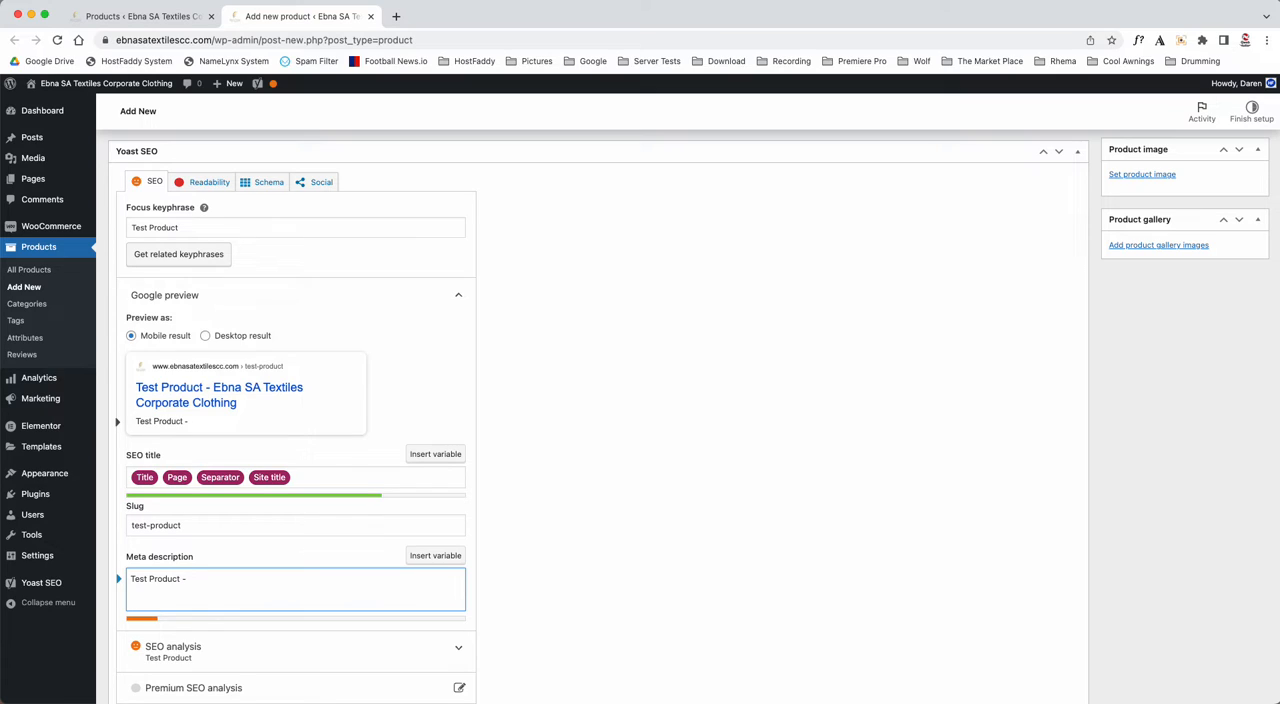
{"action": "type", "text": "- This the place to buy a"}
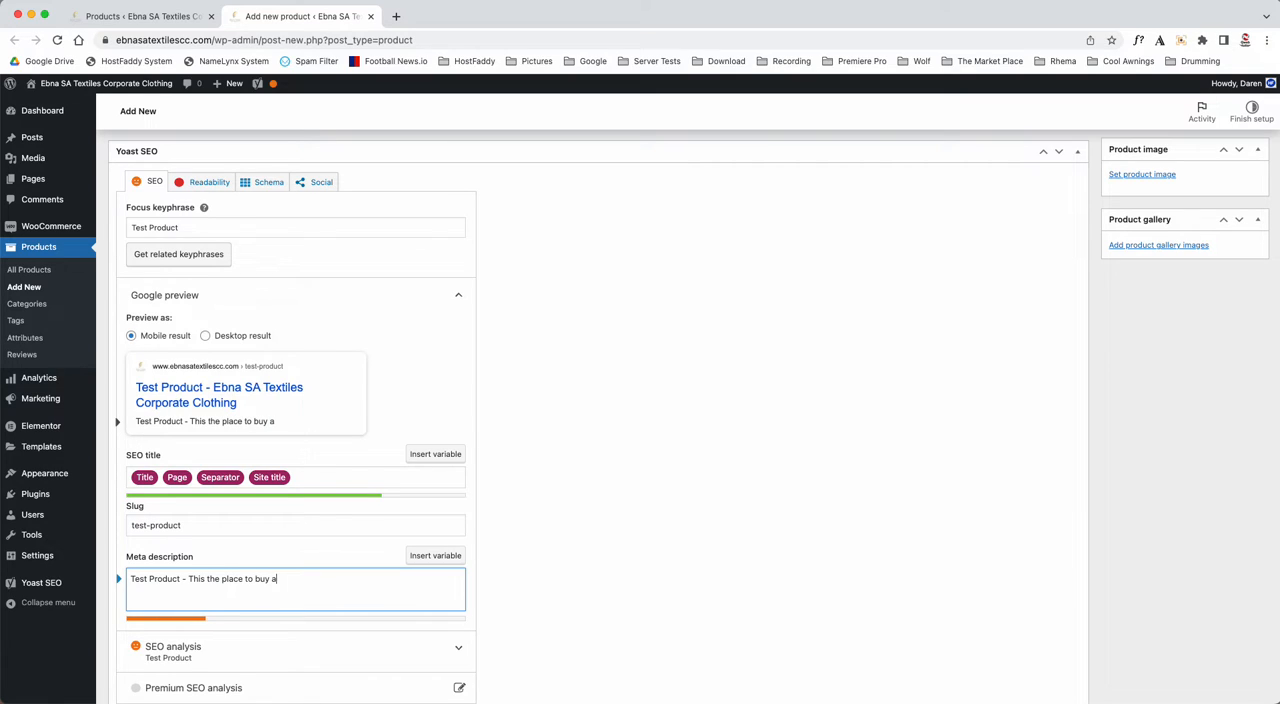
{"action": "type", "text": "ll your company items from"}
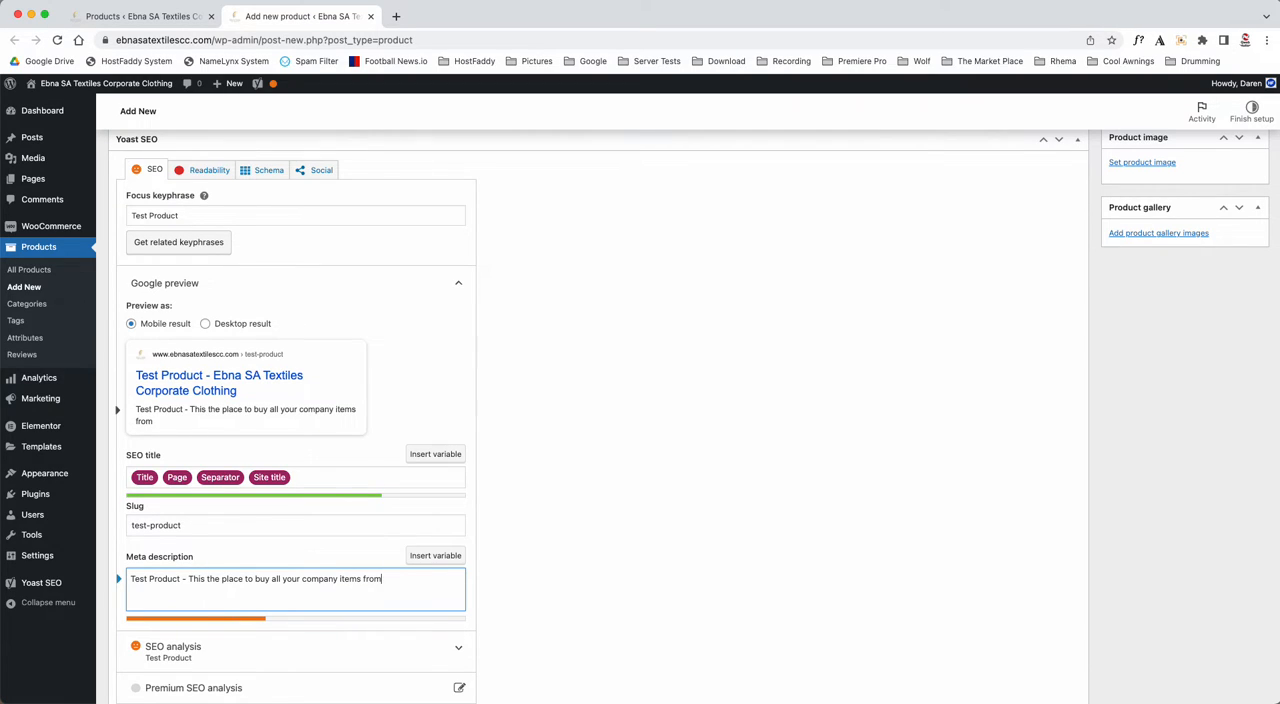
{"action": "type", "text": ". this is a test ite"}
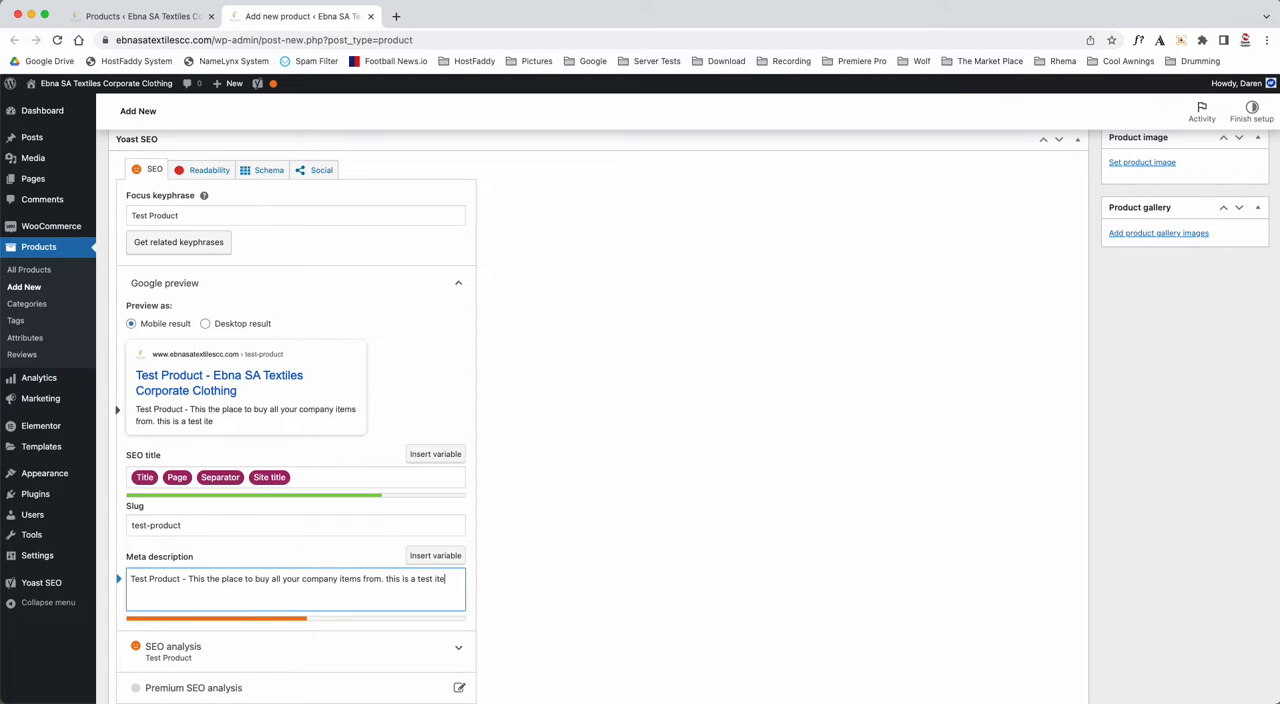
{"action": "type", "text": "m for the video turotial"}
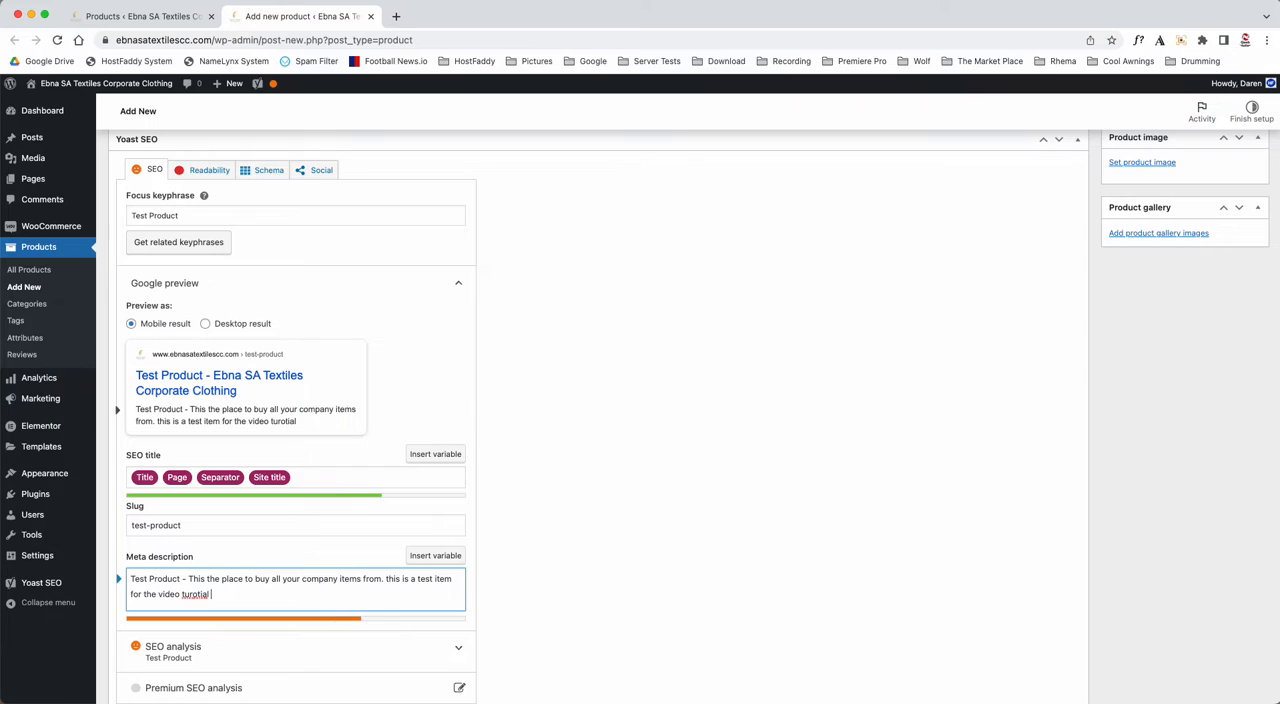
- Extend the meta description with ". this is a test item for the video tutorial", correcting the misspelled last word
{"action": "right_click", "coordinate": [200, 594]}
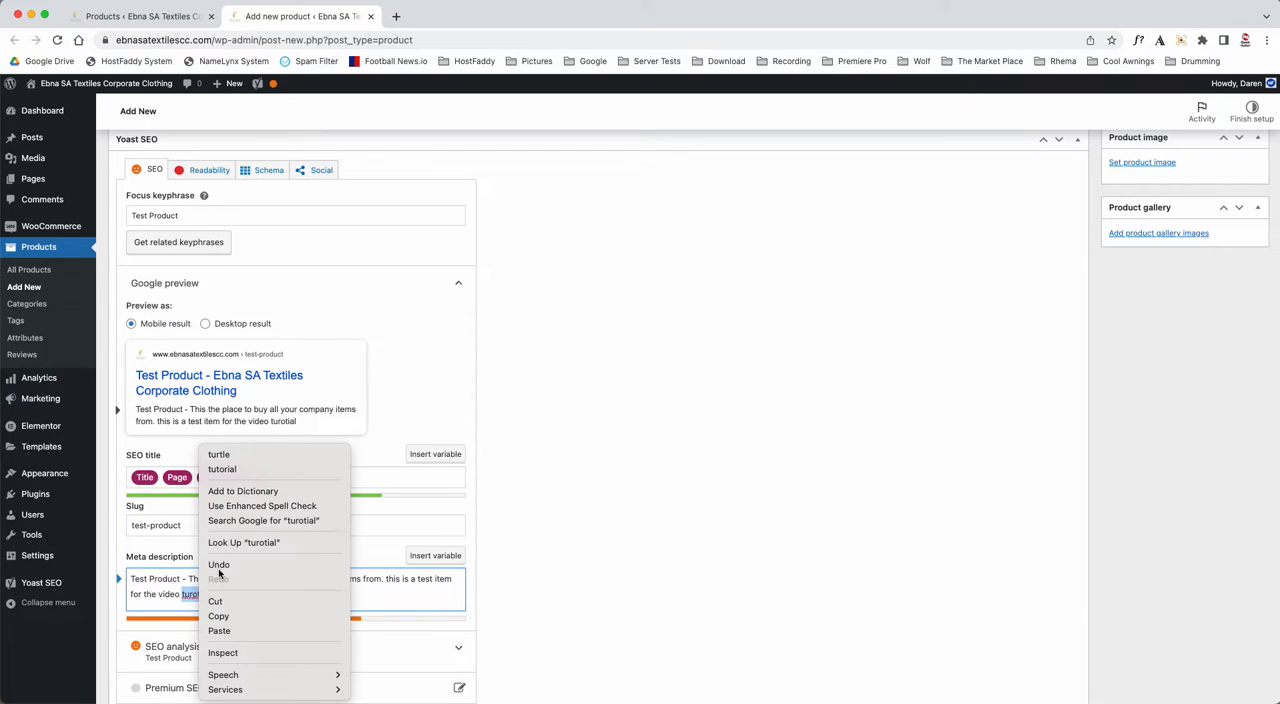
{"action": "left_click", "coordinate": [261, 469]}
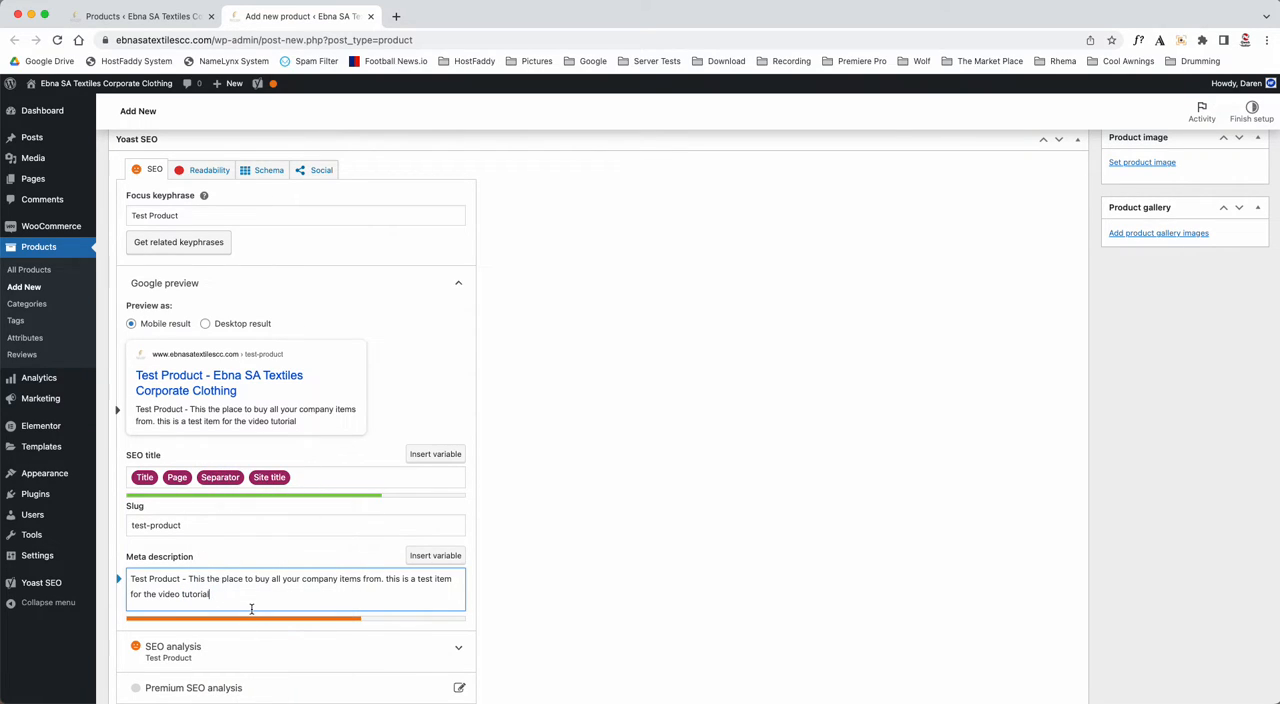
- Continue the meta description with ", I hope this helps. if you keep typing the bar will"
{"action": "type", "text": ", I hope this "}
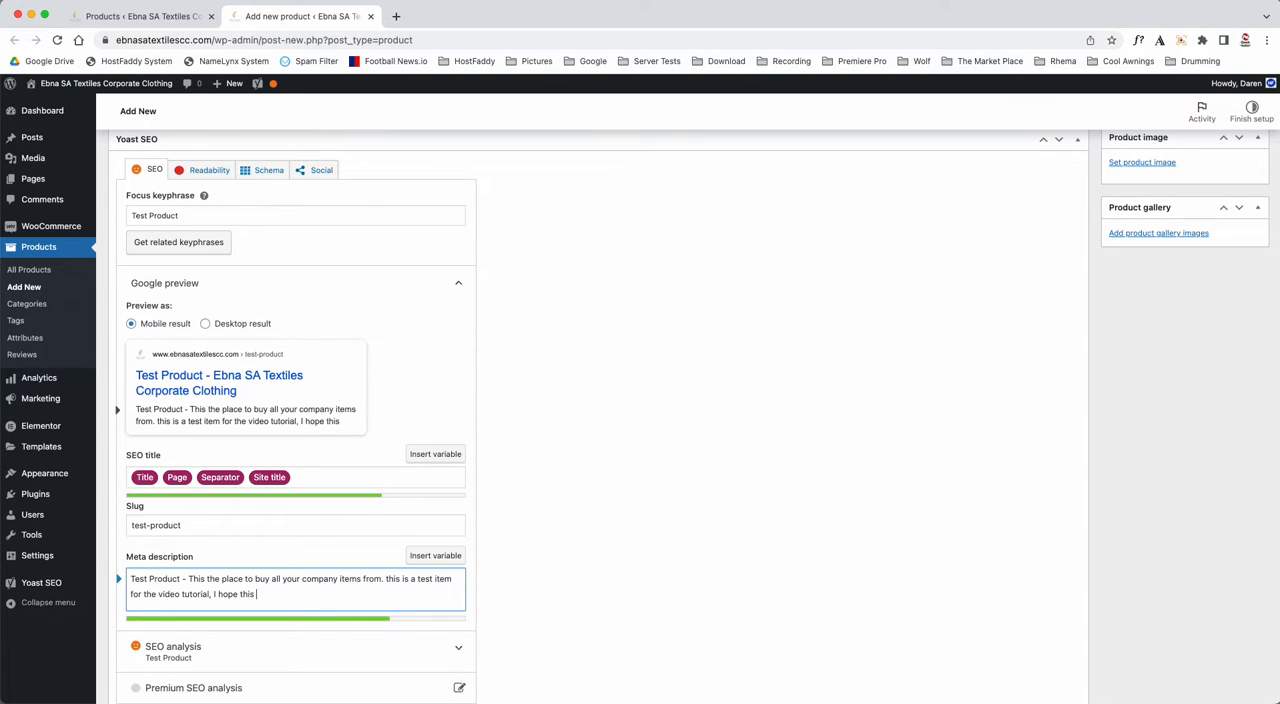
{"action": "type", "text": "helps. "}
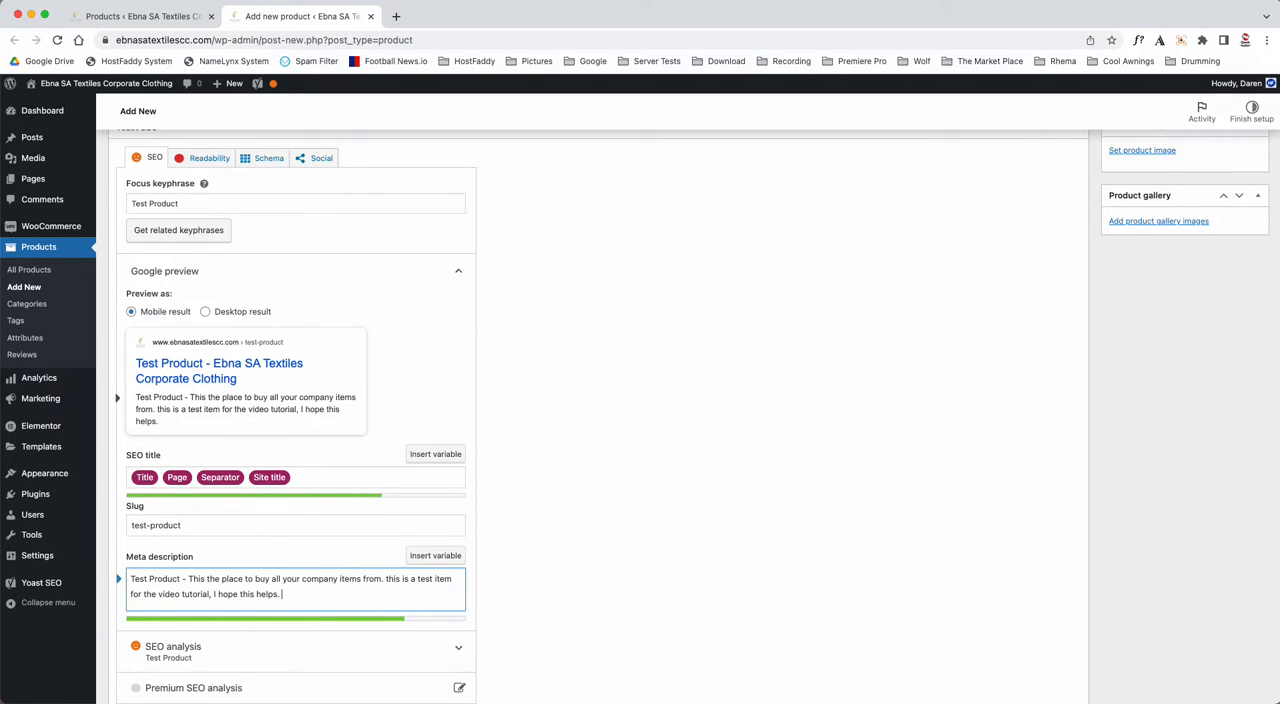
{"action": "type", "text": "if you keep typing the bar will"}
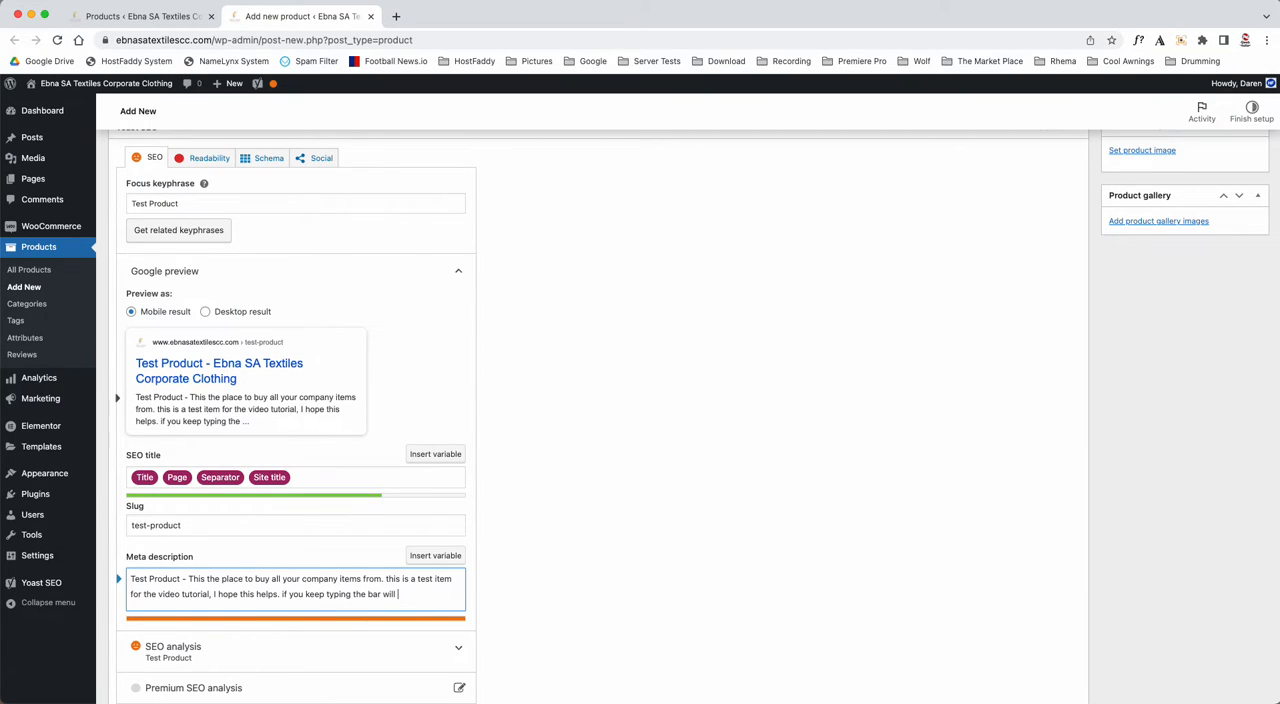
{"action": "type", "text": " turn orange"}
- Add "turn orange" to the meta description, trim the text back to "if you keep typing the", and highlight its opening "Test Product -"
{"action": "key", "text": "BackSpace"}
{"action": "key", "text": "BackSpace"}
{"action": "key", "text": "BackSpace"}
{"action": "key", "text": "BackSpace"}
{"action": "key", "text": "BackSpace"}
{"action": "key", "text": "BackSpace"}
{"action": "key", "text": "BackSpace"}
{"action": "key", "text": "BackSpace"}
{"action": "key", "text": "BackSpace"}
{"action": "key", "text": "BackSpace"}
{"action": "key", "text": "BackSpace"}
{"action": "key", "text": "BackSpace"}
{"action": "key", "text": "BackSpace"}
{"action": "key", "text": "BackSpace"}
{"action": "key", "text": "BackSpace"}
{"action": "key", "text": "BackSpace"}
{"action": "key", "text": "BackSpace"}
{"action": "key", "text": "BackSpace"}
{"action": "key", "text": "BackSpace"}
{"action": "key", "text": "BackSpace"}
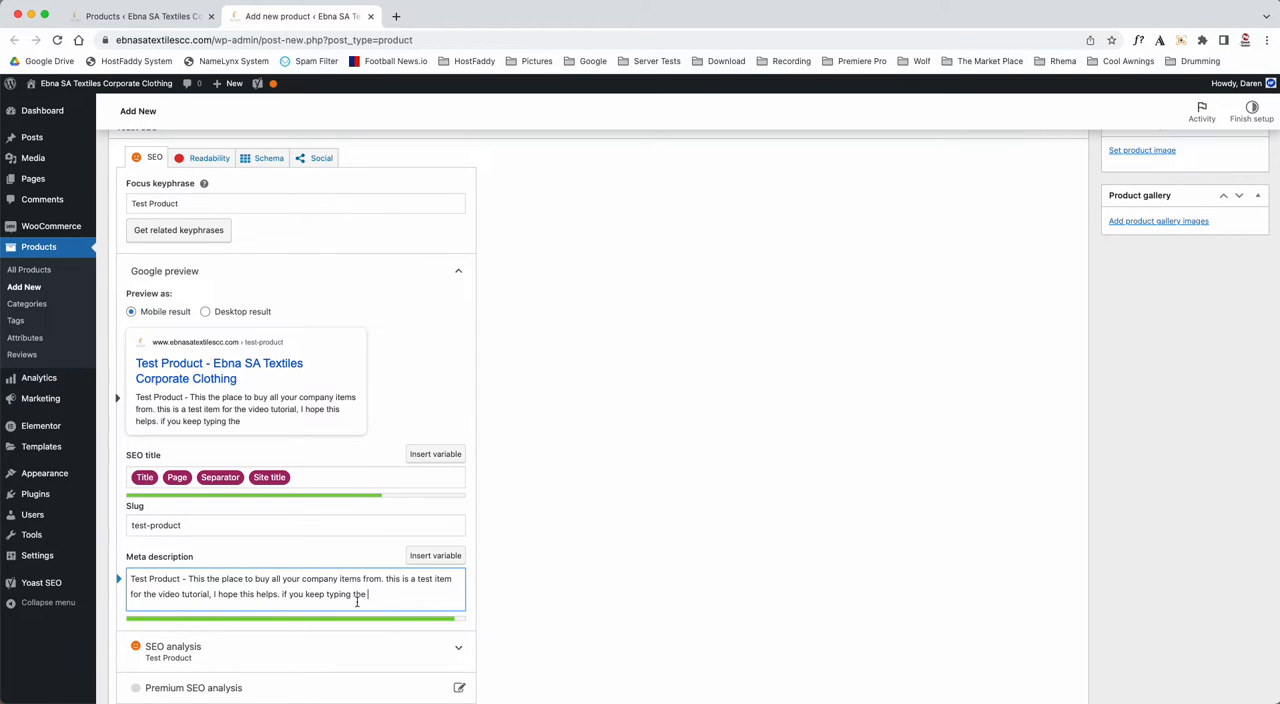
{"action": "left_click_drag", "start_coordinate": [131, 579], "coordinate": [187, 579]}
{"action": "key", "text": "super+c"}
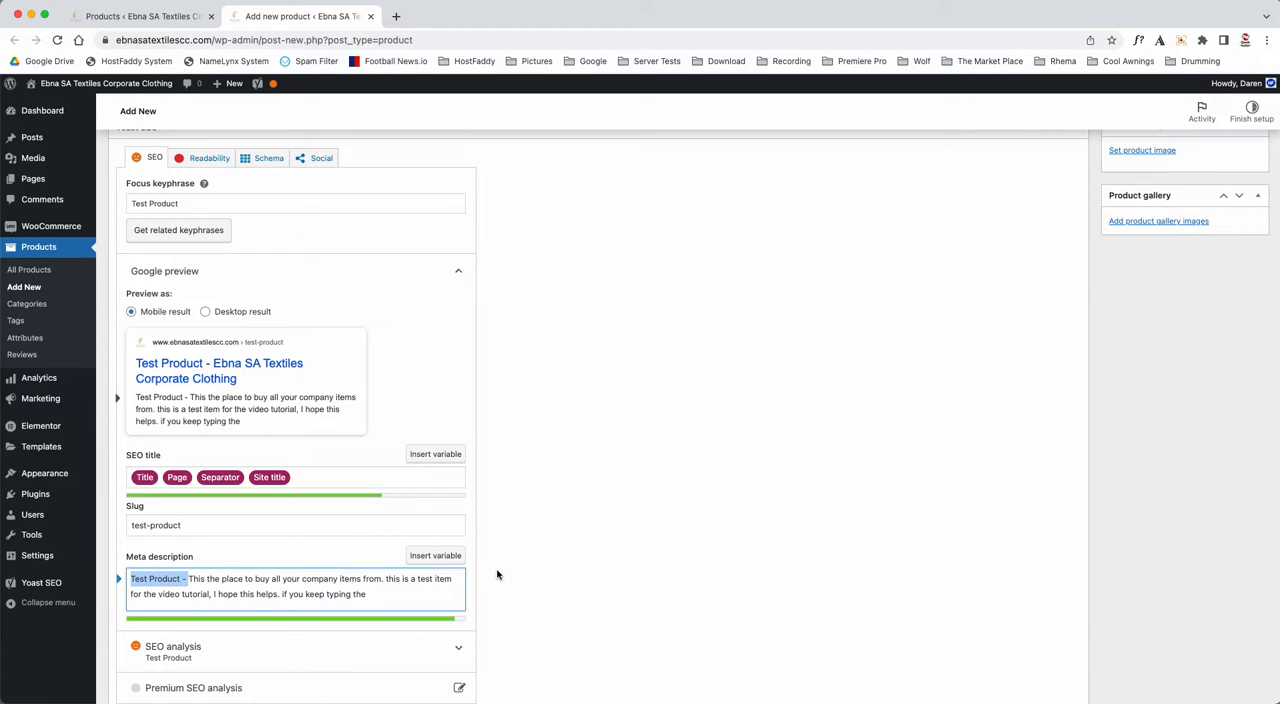
- Assign the product to the Peak Caps category
{"action": "scroll", "coordinate": [497, 574], "scroll_direction": "up", "scroll_amount": 10}
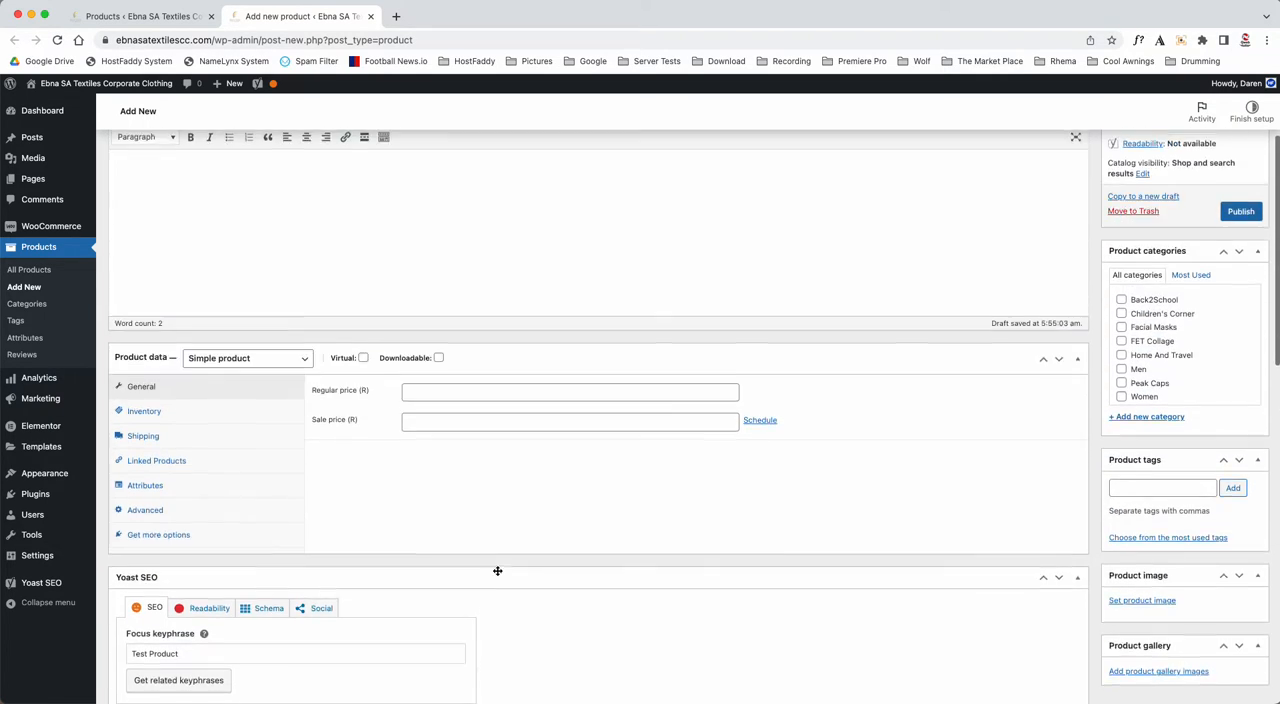
{"action": "scroll", "coordinate": [497, 571], "scroll_direction": "up", "scroll_amount": 4}
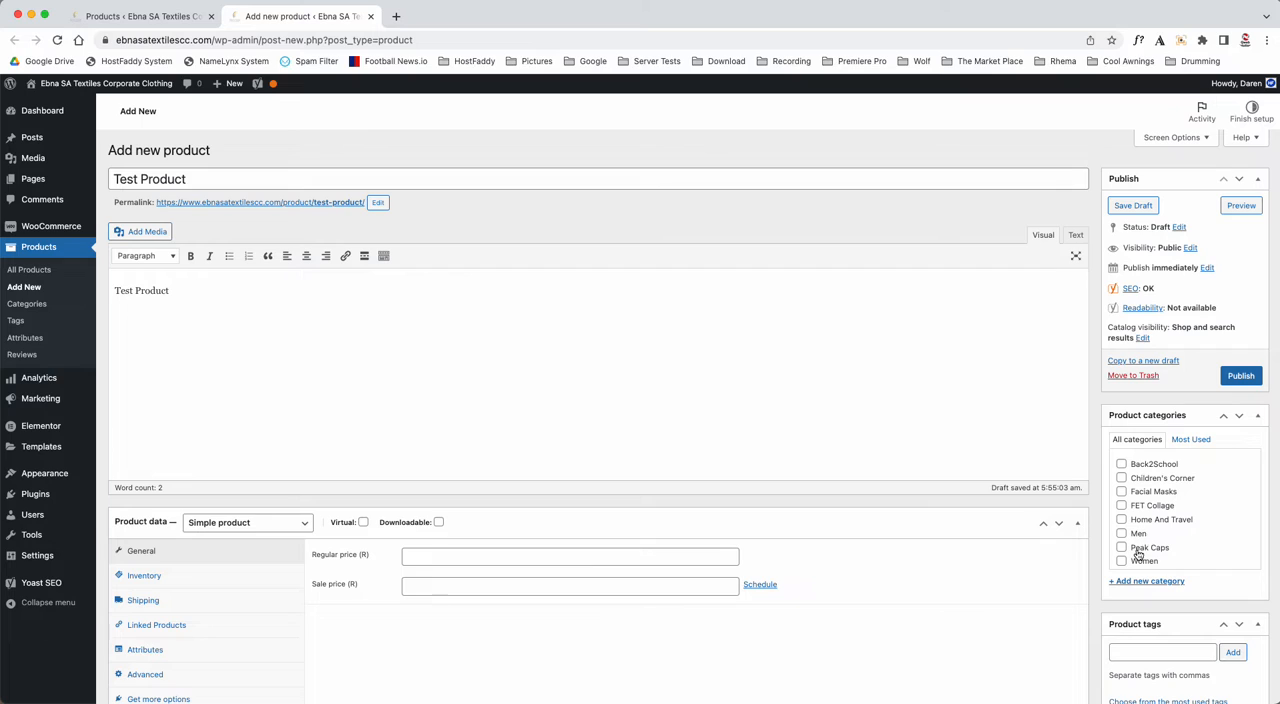
{"action": "scroll", "coordinate": [1145, 545], "scroll_direction": "down", "scroll_amount": 1}
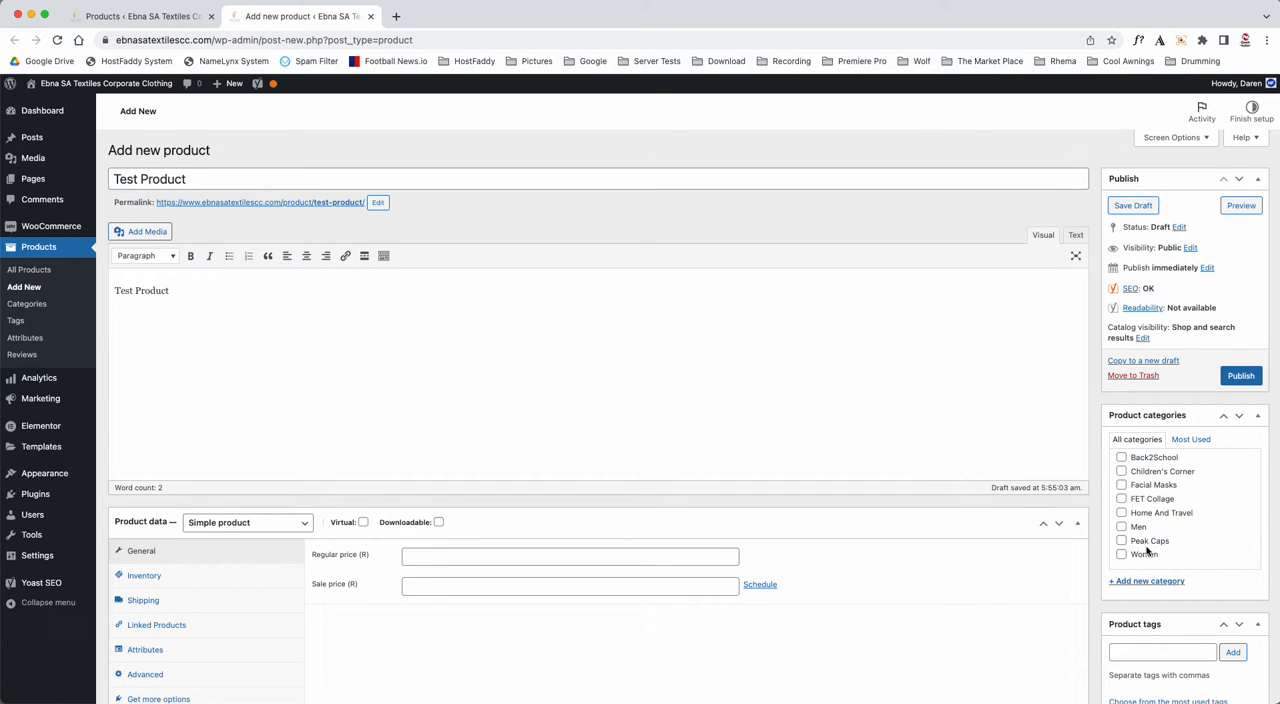
{"action": "left_click", "coordinate": [1148, 543]}
- Add the product tags "Test Product" and "video"
{"action": "scroll", "coordinate": [1140, 545], "scroll_direction": "down", "scroll_amount": 3}
{"action": "left_click", "coordinate": [1133, 533]}
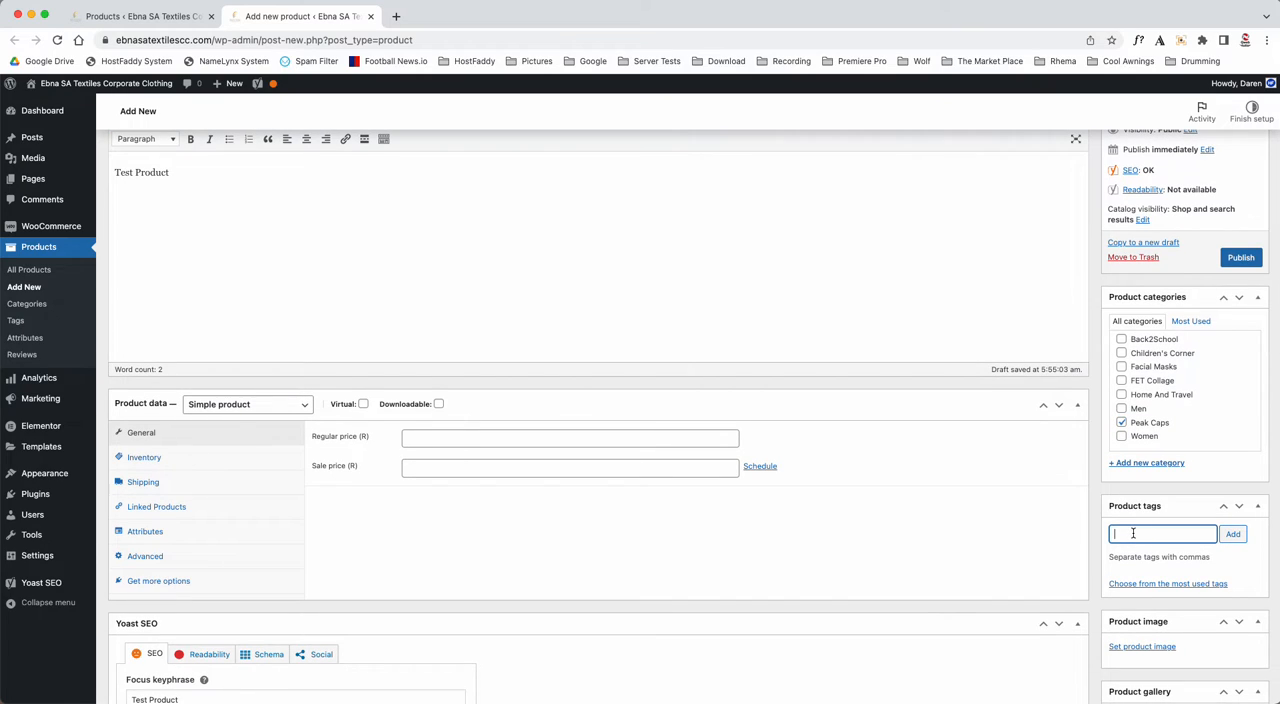
{"action": "type", "text": "t"}
{"action": "key", "text": "super+v"}
{"action": "type", "text": ", video"}
{"action": "key", "text": "Return"}
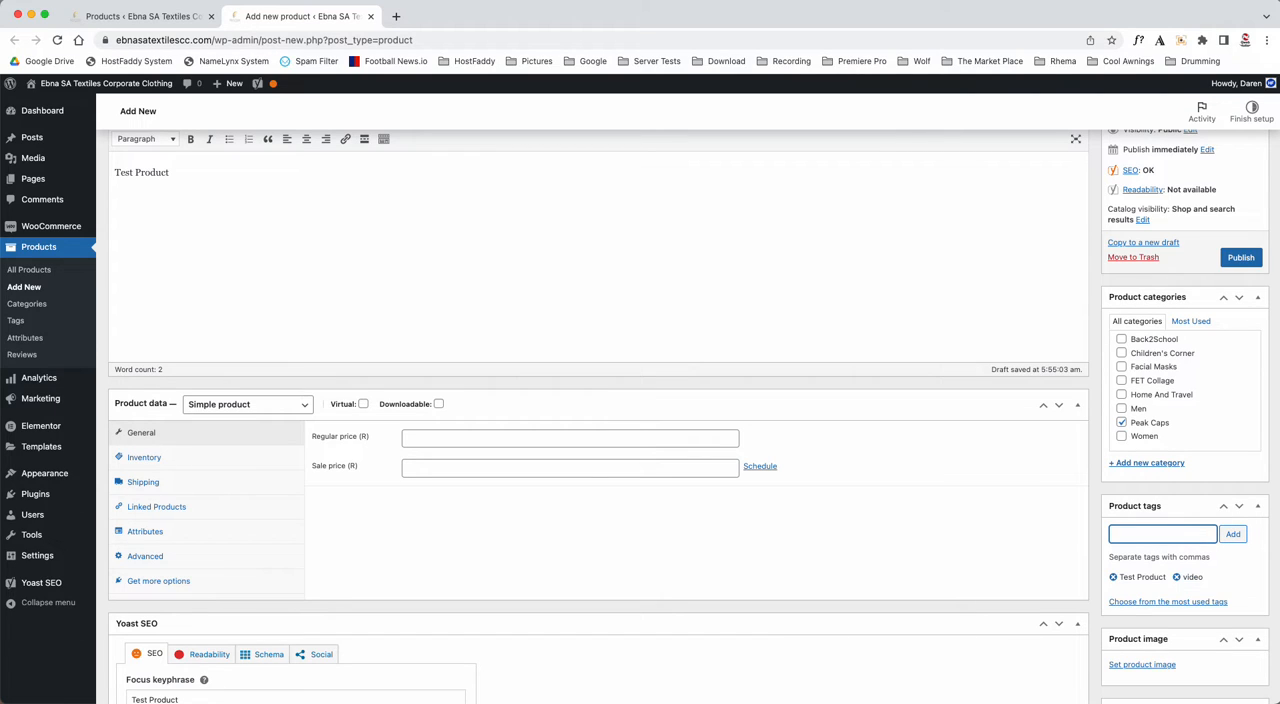
- Upload awnings-and-canopies.jpeg from the computer for use as the product image
{"action": "scroll", "coordinate": [1113, 573], "scroll_direction": "down", "scroll_amount": 3}
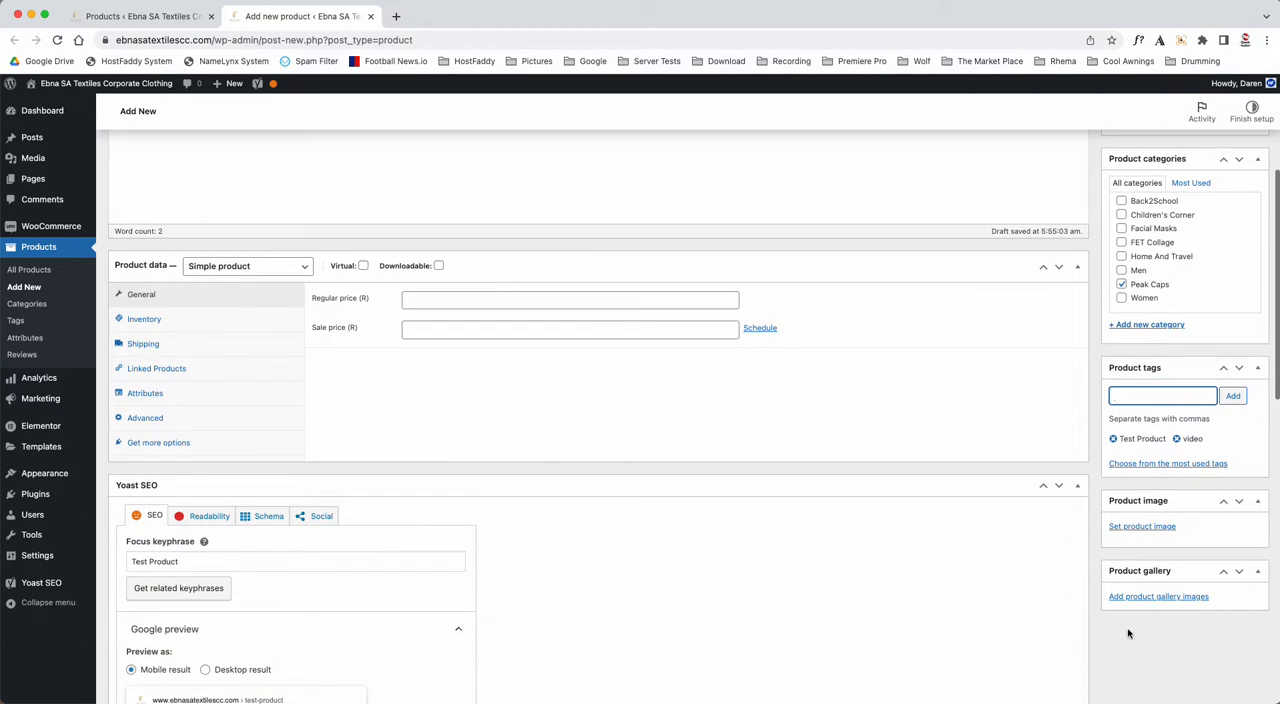
{"action": "left_click", "coordinate": [1148, 527]}
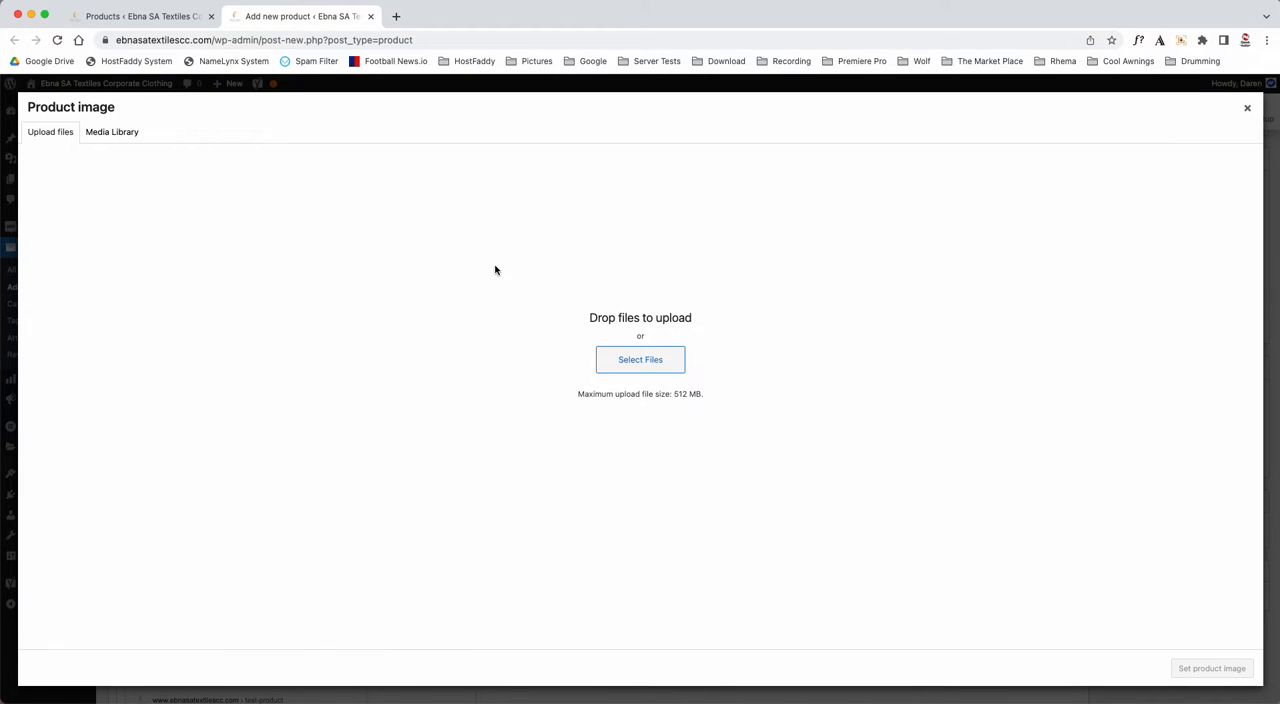
{"action": "left_click", "coordinate": [628, 362]}
{"action": "double_click", "coordinate": [608, 375]}
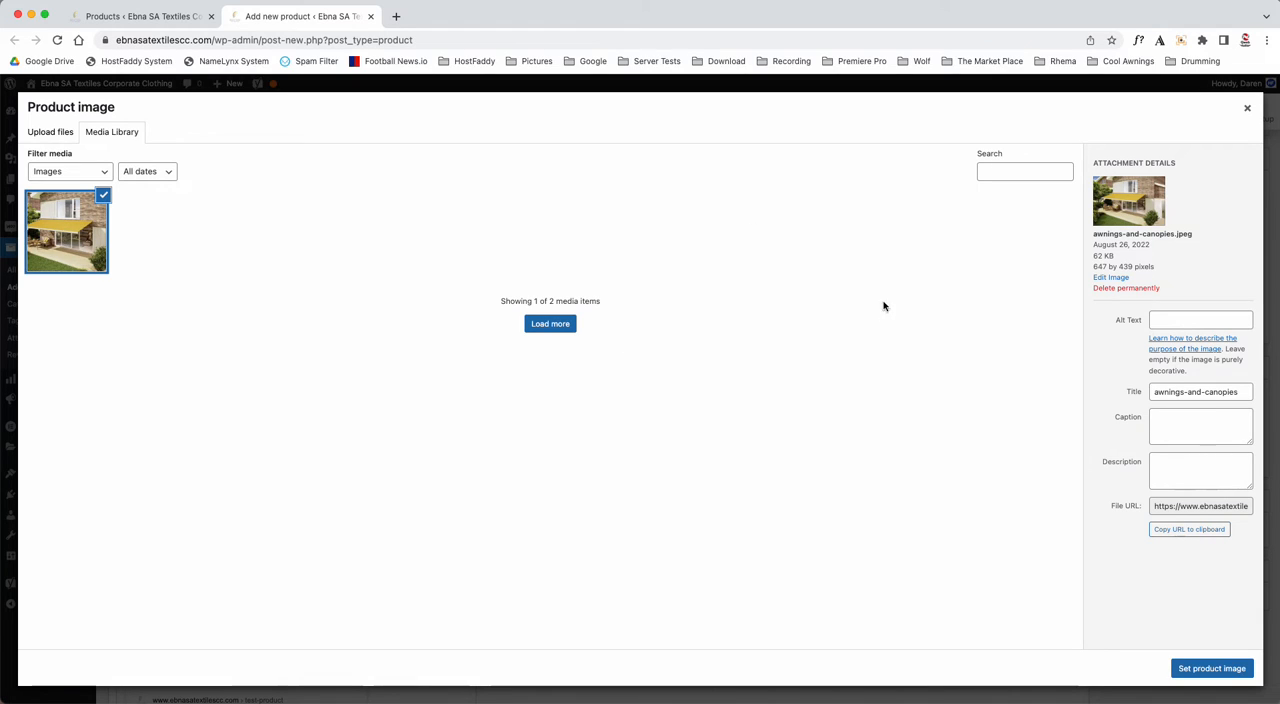
- Set the uploaded awnings-and-canopies image as the product image and publish the product
{"action": "left_click", "coordinate": [1226, 669]}
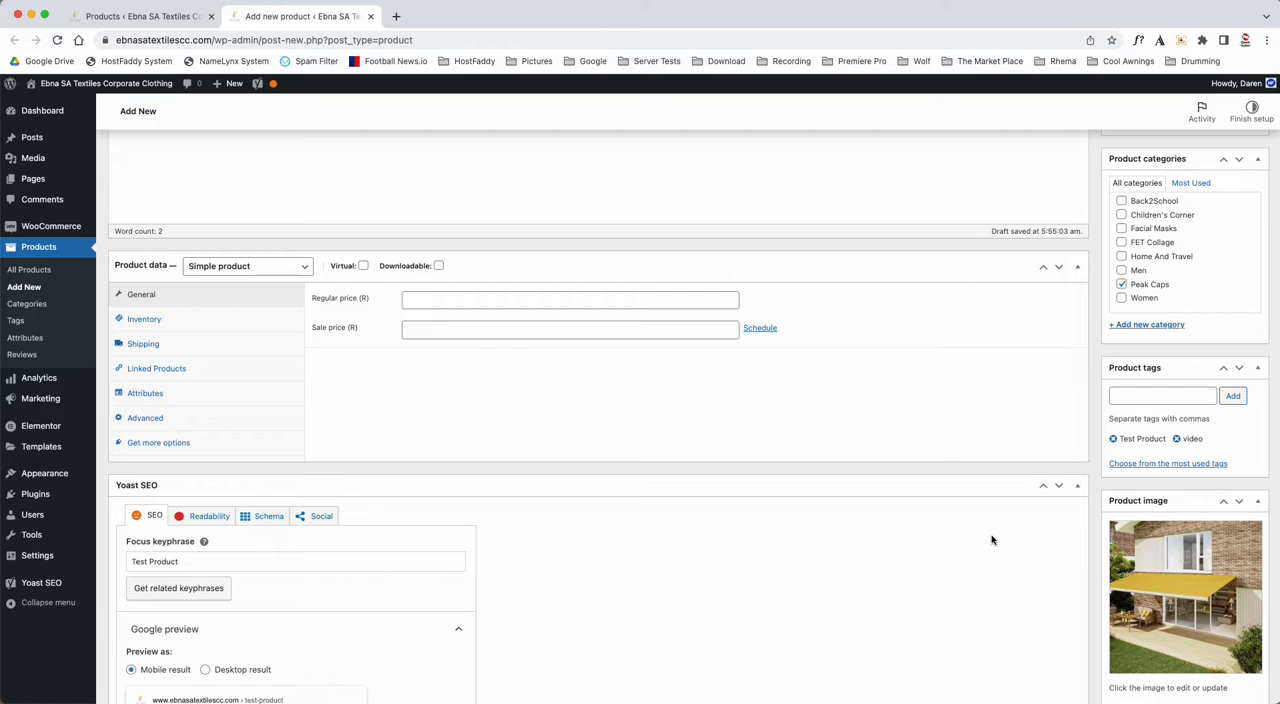
{"action": "scroll", "coordinate": [992, 540], "scroll_direction": "up", "scroll_amount": 5}
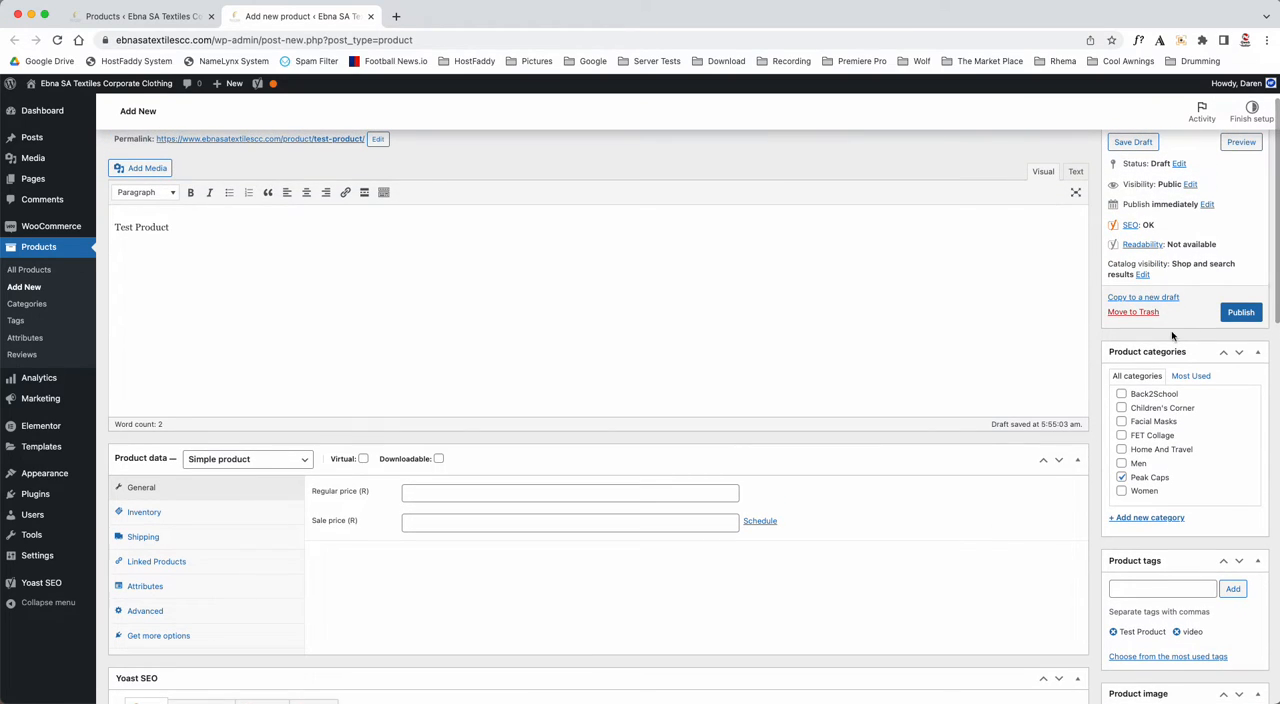
{"action": "left_click", "coordinate": [1240, 312]}
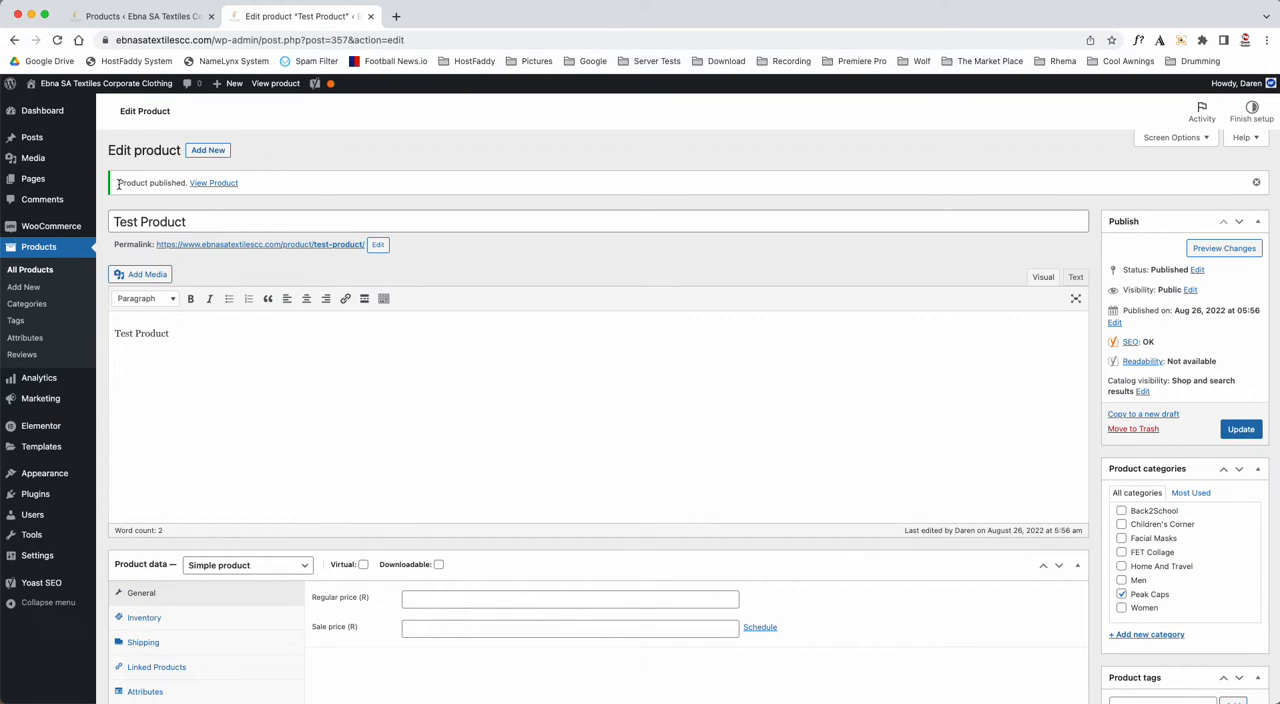
- Open the published product's shop page in a new tab and examine its short description, full description and related products
{"action": "left_click_drag", "start_coordinate": [118, 183], "coordinate": [169, 183]}
{"action": "right_click", "coordinate": [212, 183]}
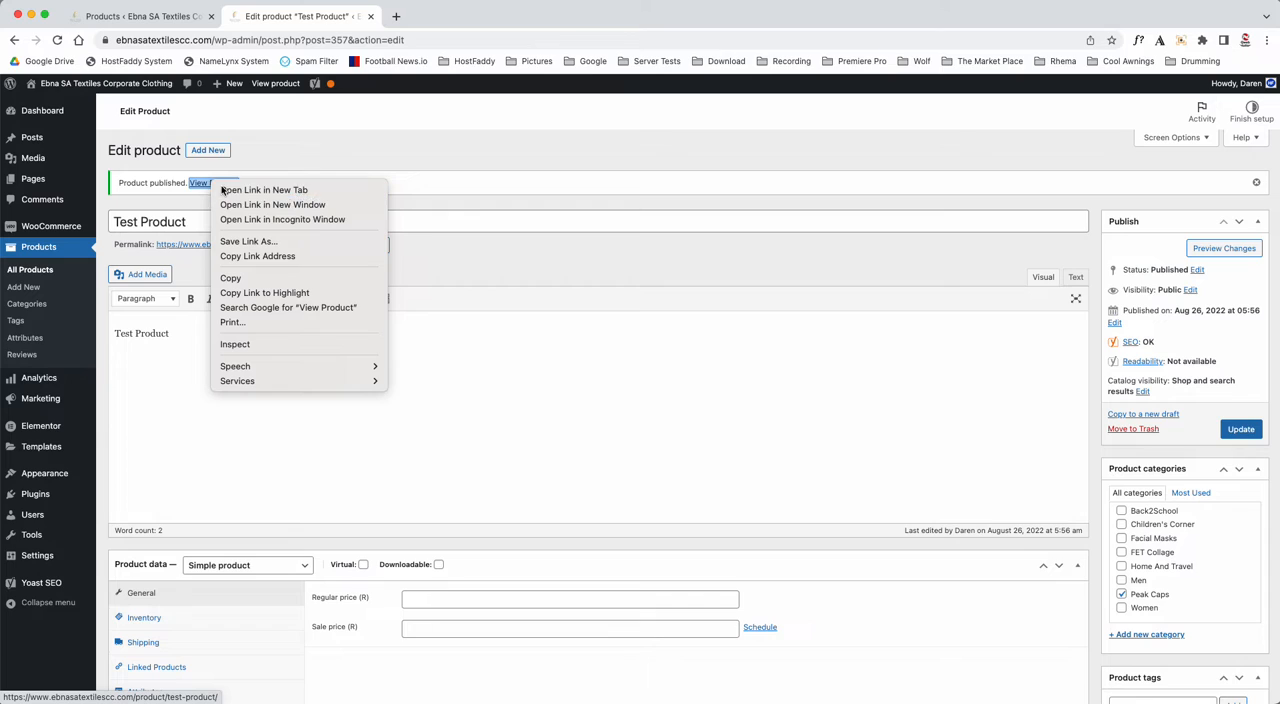
{"action": "left_click", "coordinate": [235, 189]}
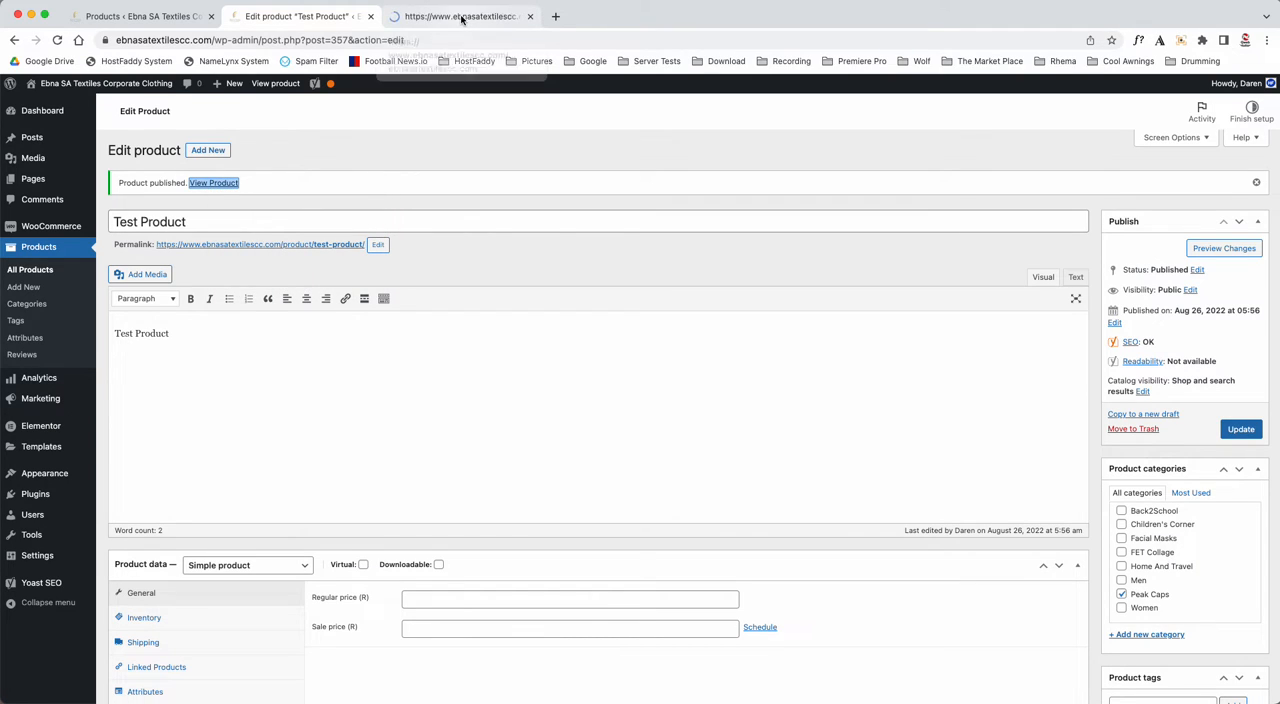
{"action": "left_click", "coordinate": [500, 15]}
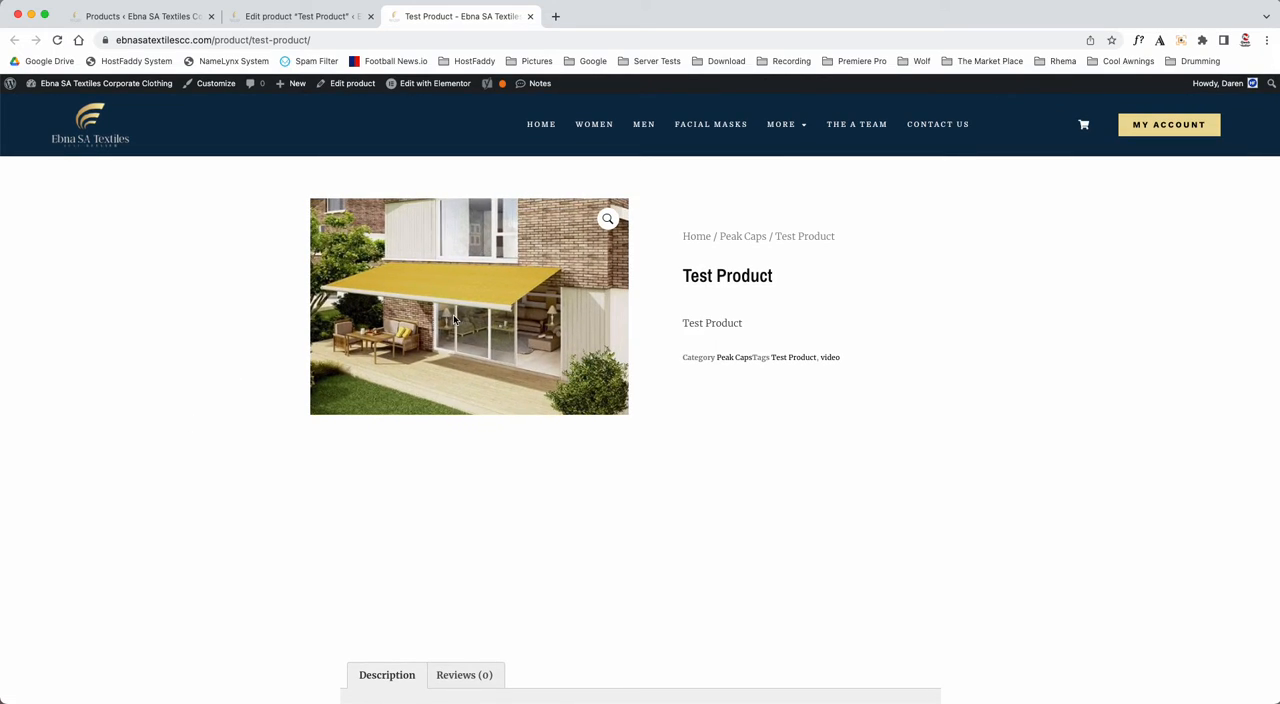
{"action": "left_click_drag", "start_coordinate": [681, 323], "coordinate": [793, 325]}
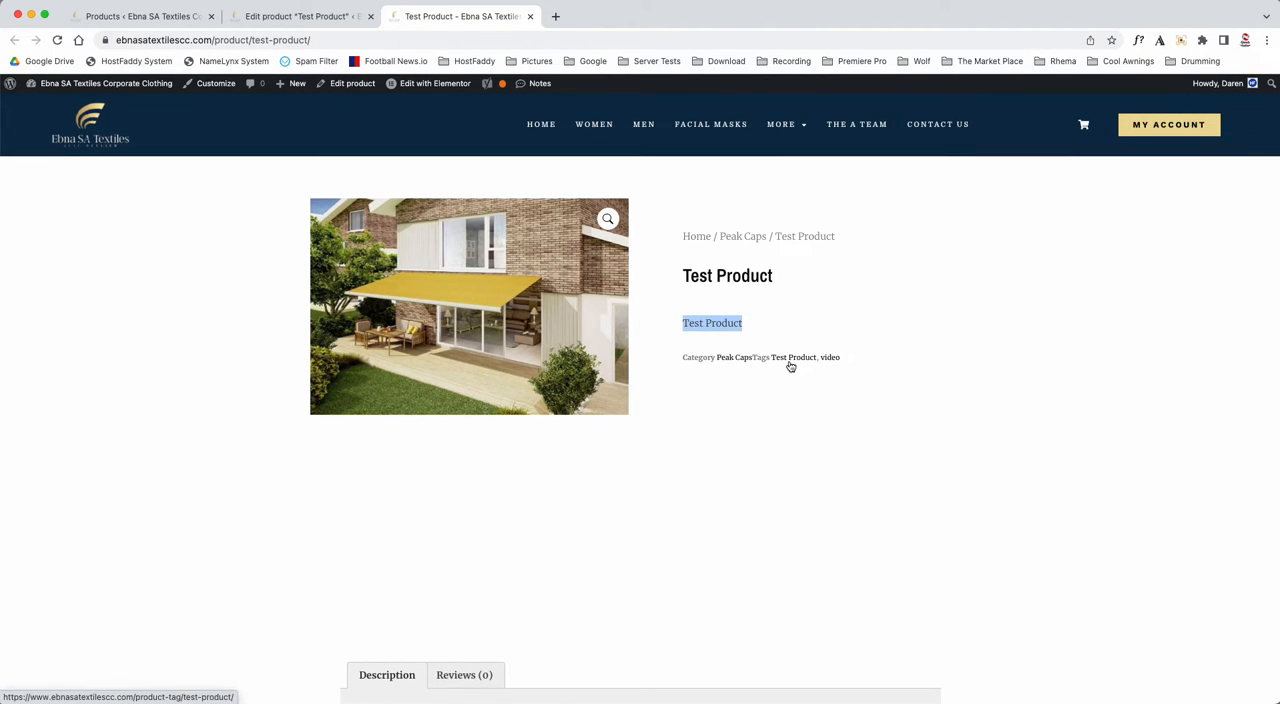
{"action": "scroll", "coordinate": [543, 509], "scroll_direction": "down", "scroll_amount": 5}
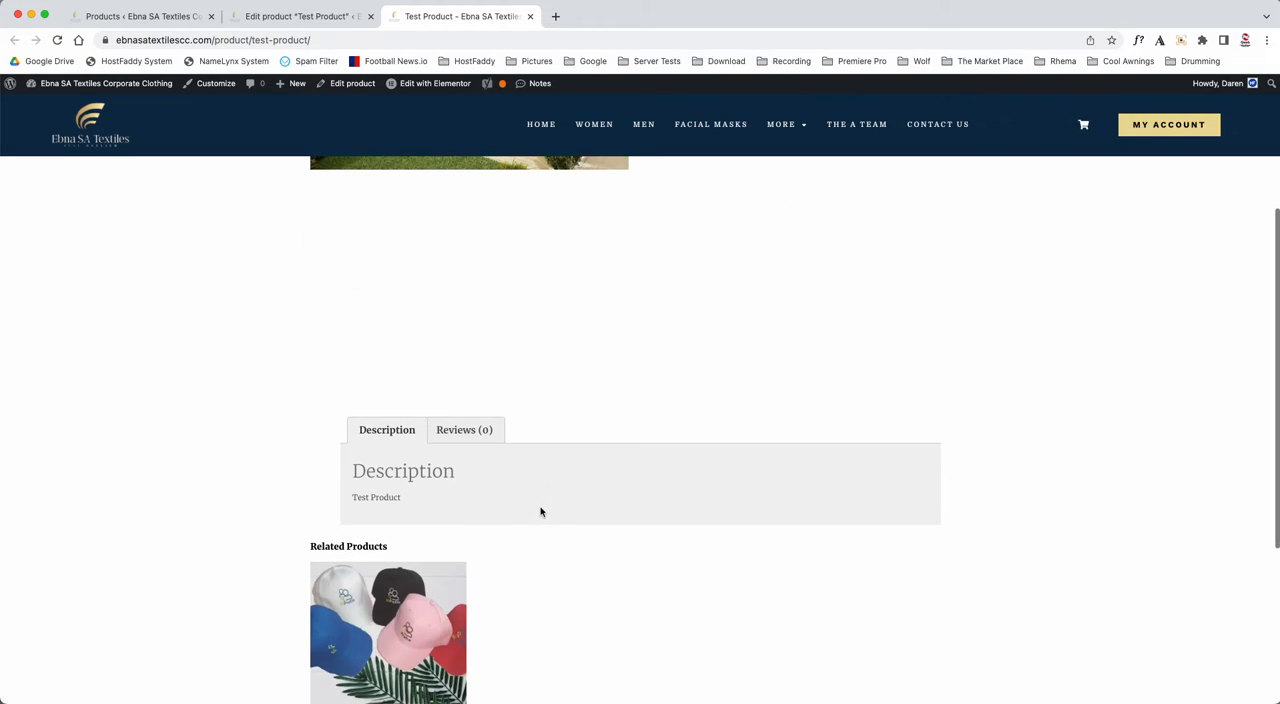
{"action": "left_click_drag", "start_coordinate": [351, 501], "coordinate": [467, 502]}
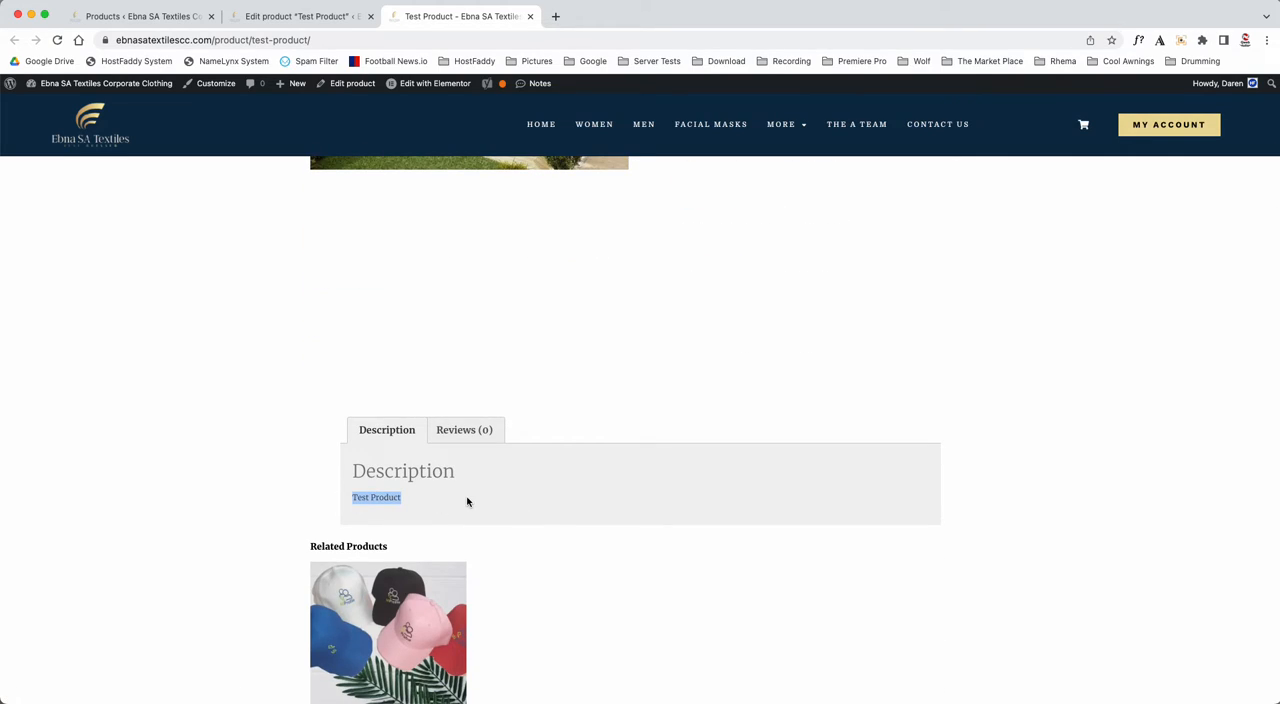
{"action": "scroll", "coordinate": [467, 502], "scroll_direction": "down", "scroll_amount": 5}
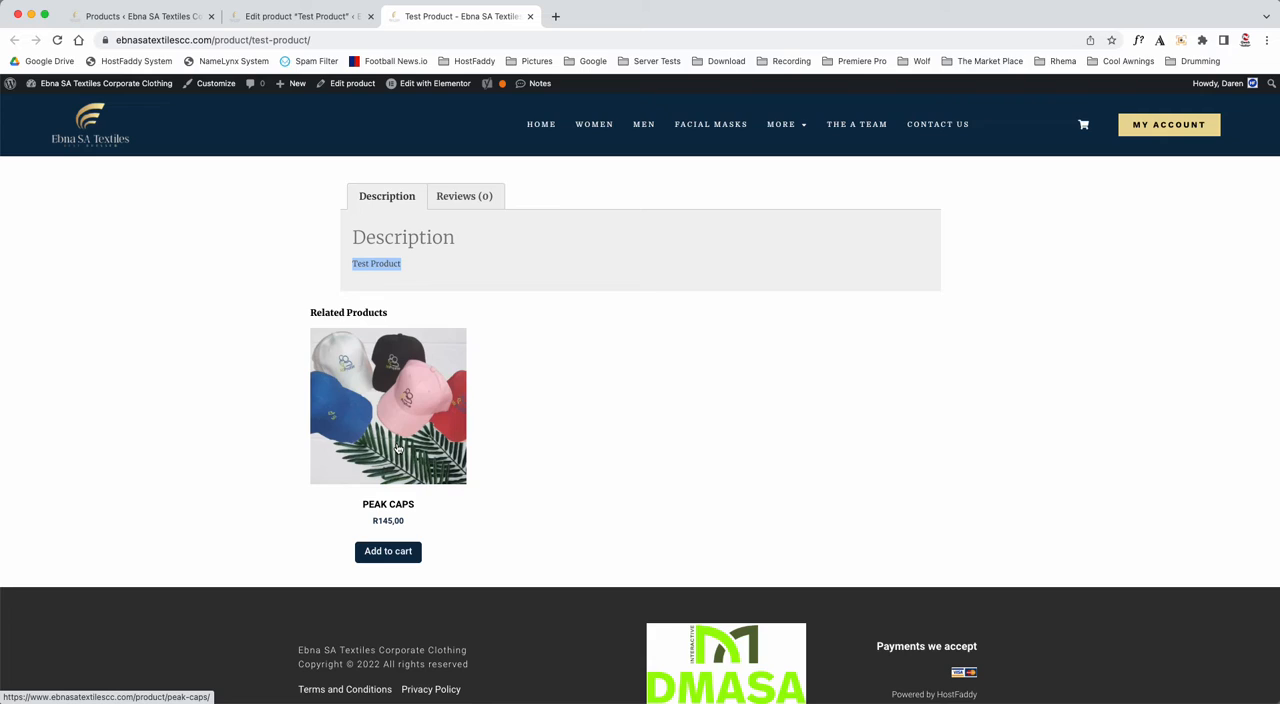
- Browse the shop's Peak Caps category for the new product and open Test Product from the listing
{"action": "mouse_move", "coordinate": [790, 126]}
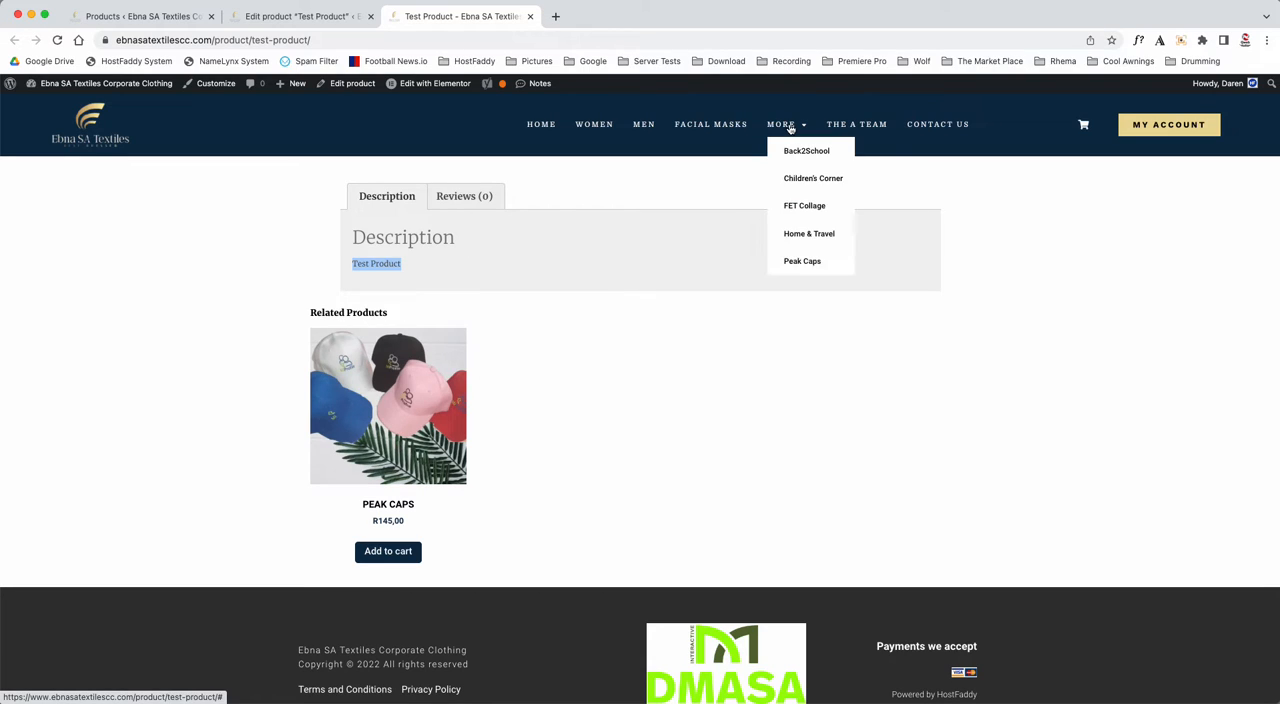
{"action": "left_click", "coordinate": [797, 266]}
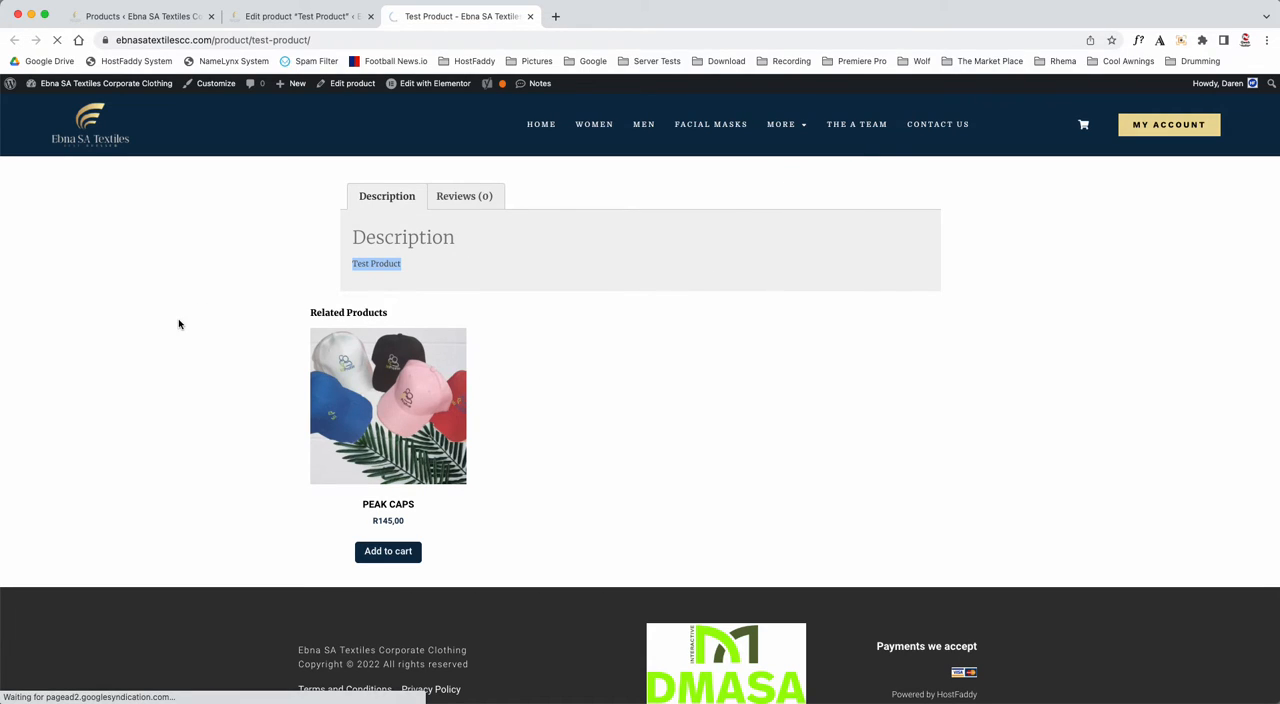
{"action": "scroll", "coordinate": [180, 320], "scroll_direction": "down", "scroll_amount": 5}
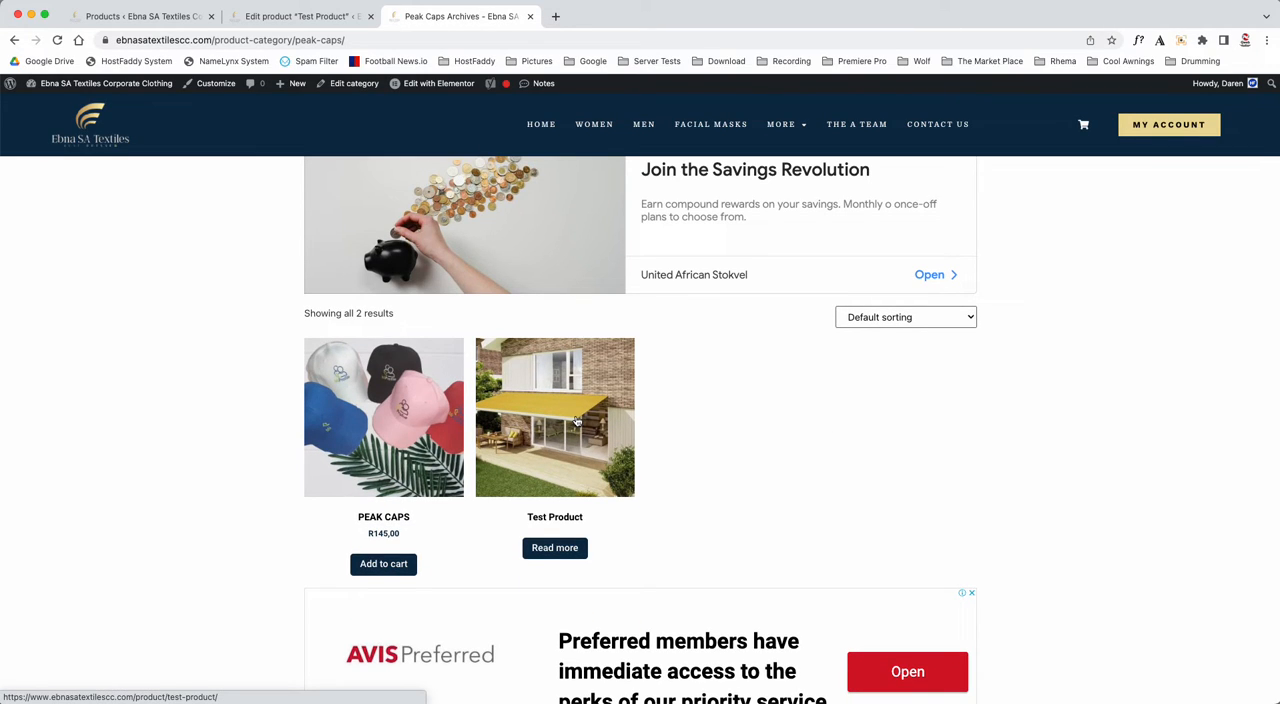
{"action": "scroll", "coordinate": [575, 420], "scroll_direction": "up", "scroll_amount": 2}
{"action": "scroll", "coordinate": [120, 392], "scroll_direction": "down", "scroll_amount": 4}
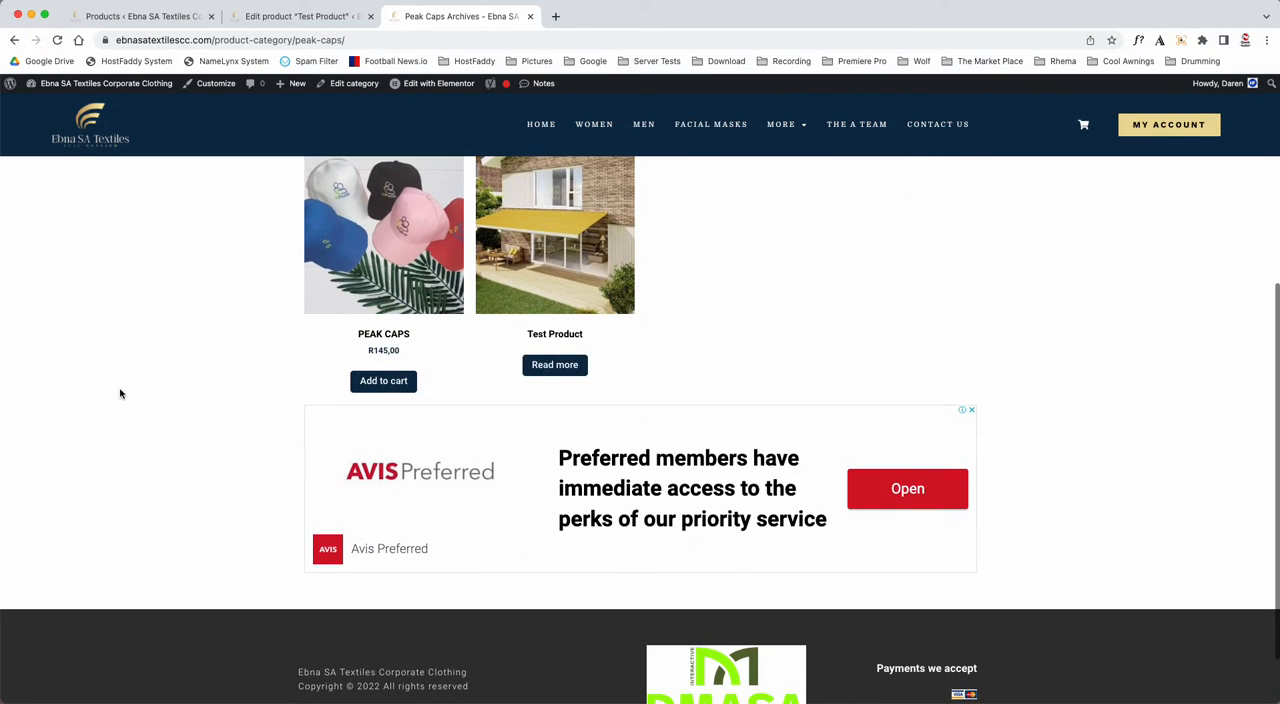
{"action": "scroll", "coordinate": [150, 385], "scroll_direction": "up", "scroll_amount": 3}
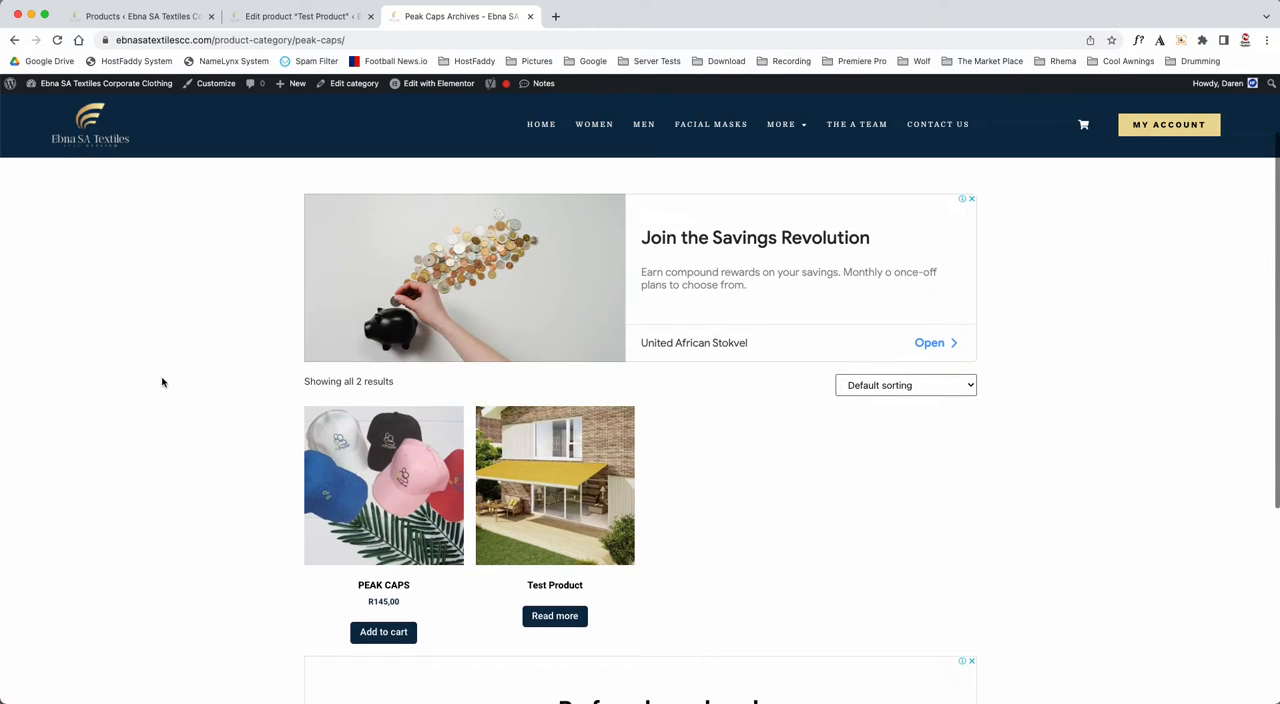
{"action": "left_click", "coordinate": [557, 508]}
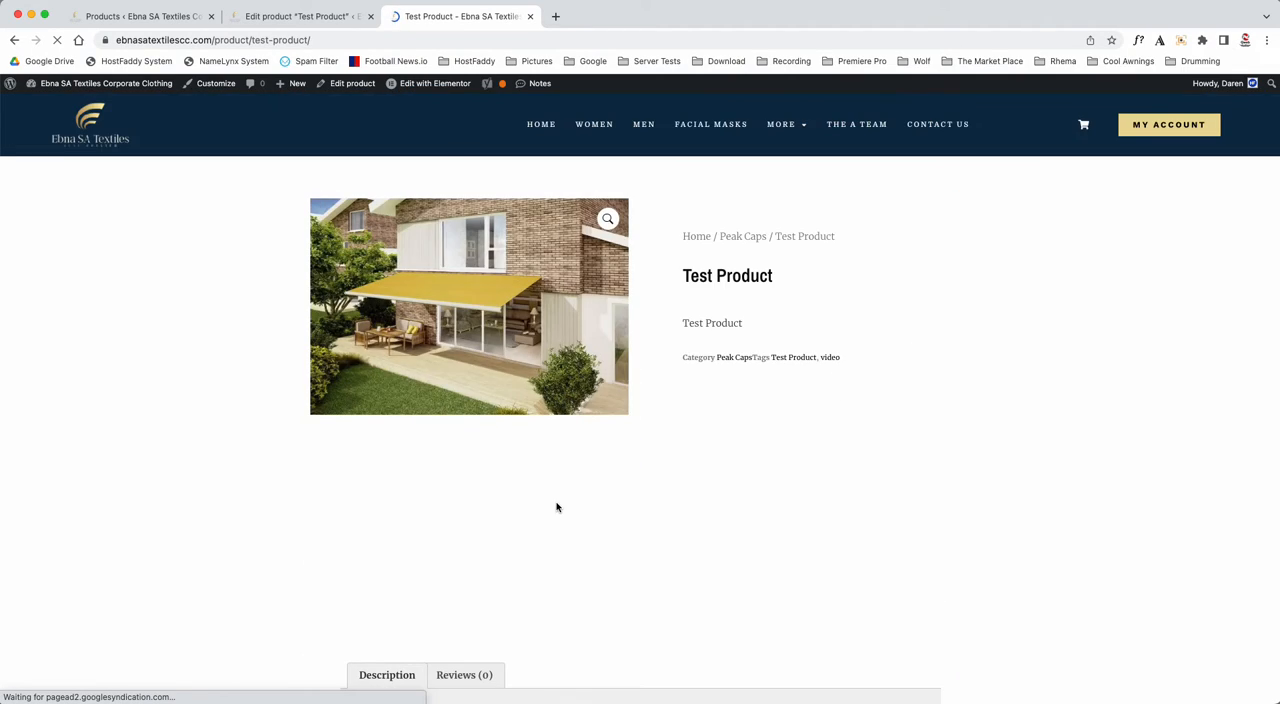
- Return to editing Test Product, set its regular price to 500 and update the product
{"action": "left_click", "coordinate": [340, 22]}
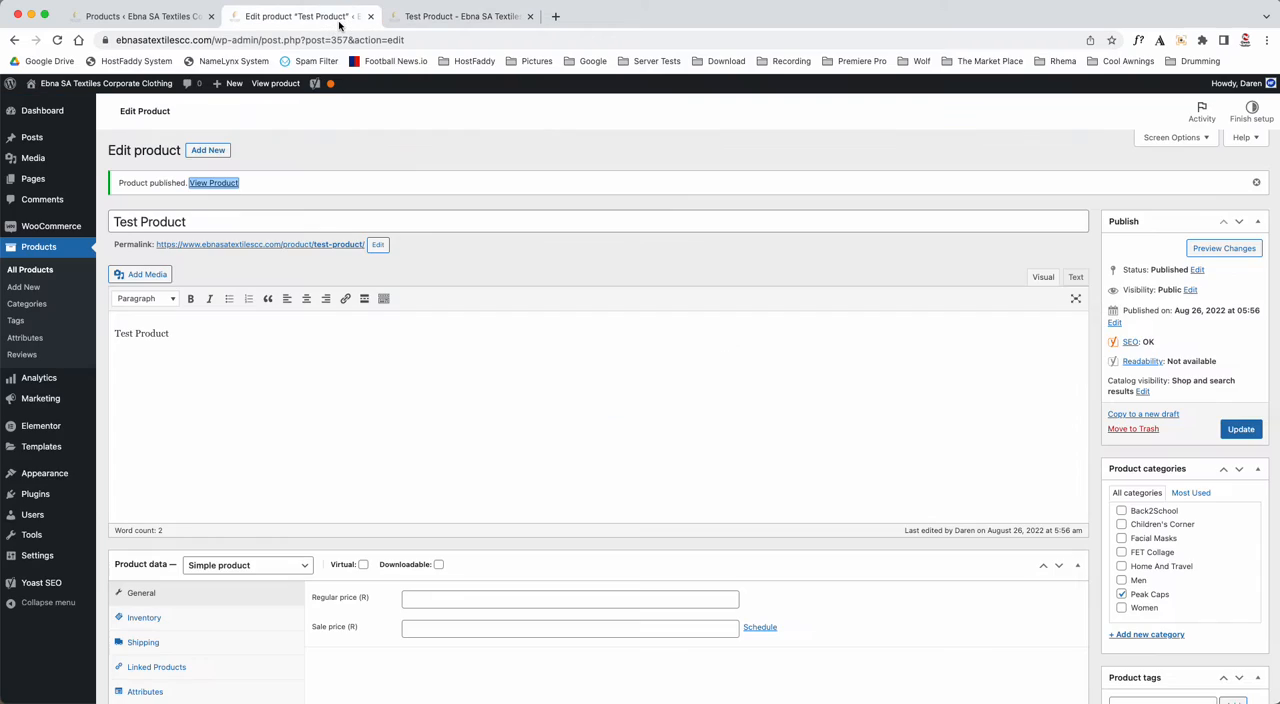
{"action": "scroll", "coordinate": [358, 544], "scroll_direction": "down", "scroll_amount": 3}
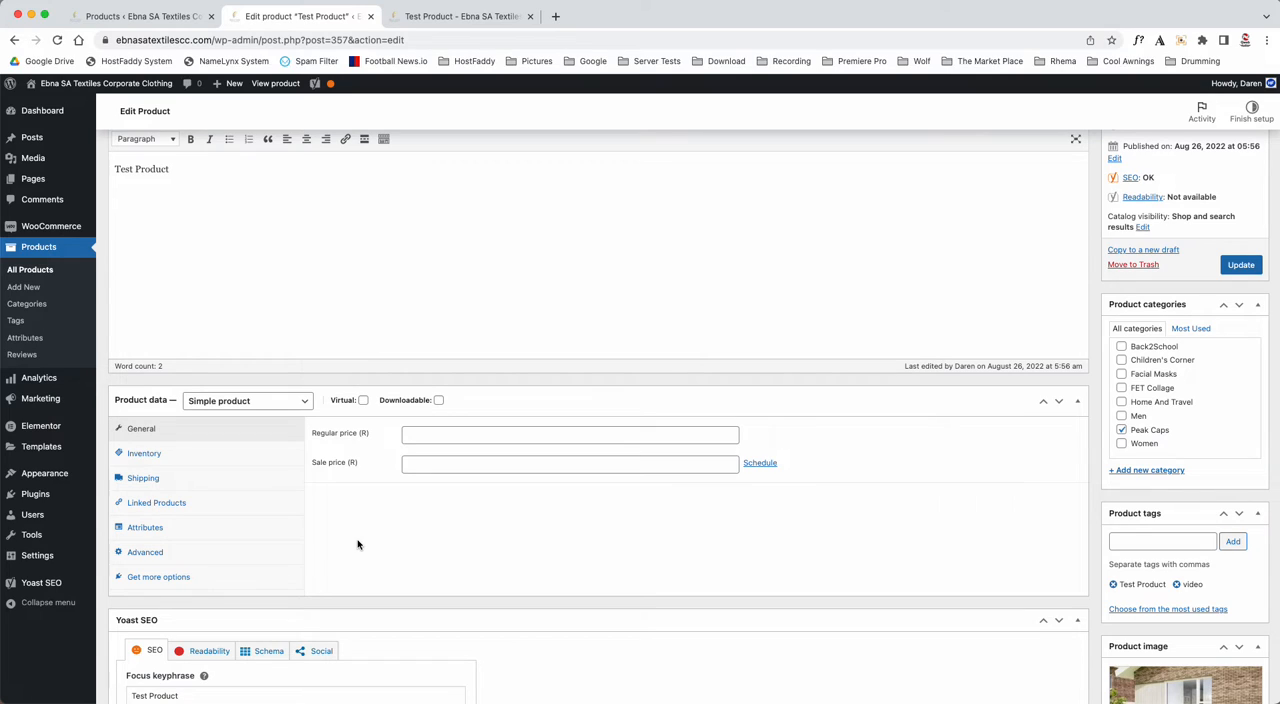
{"action": "left_click", "coordinate": [430, 434]}
{"action": "type", "text": "500"}
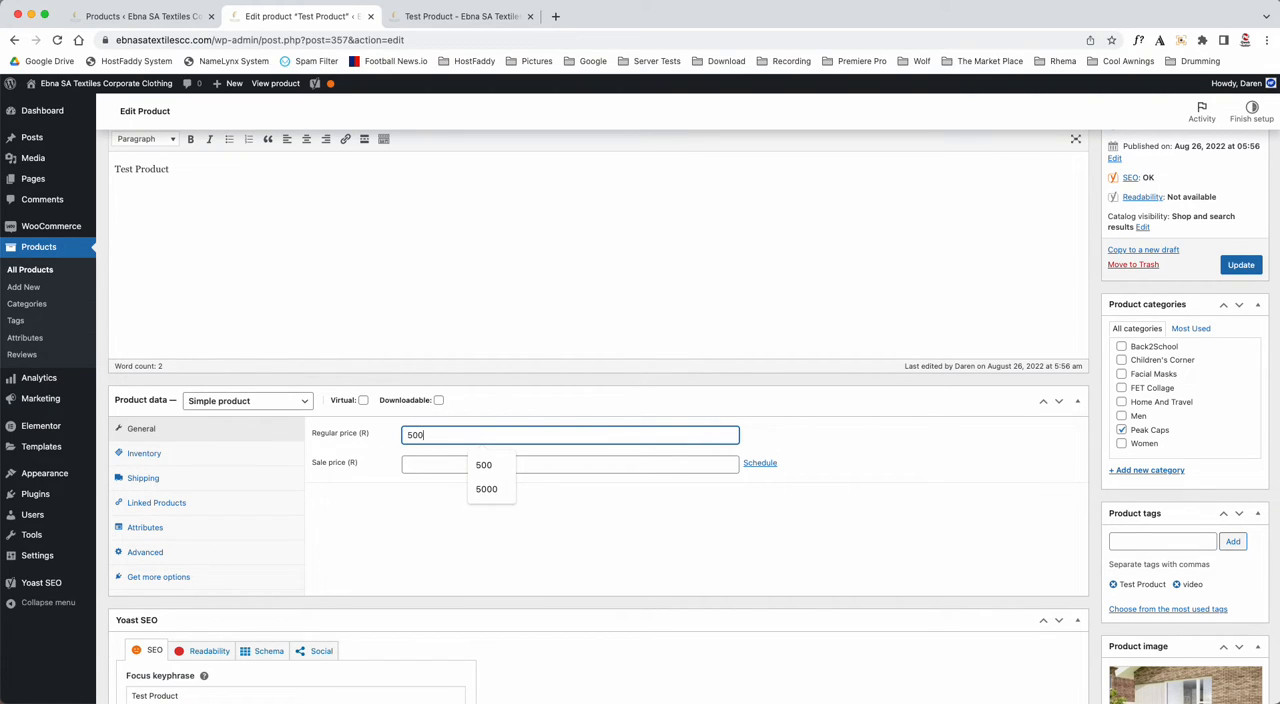
{"action": "left_click", "coordinate": [418, 528]}
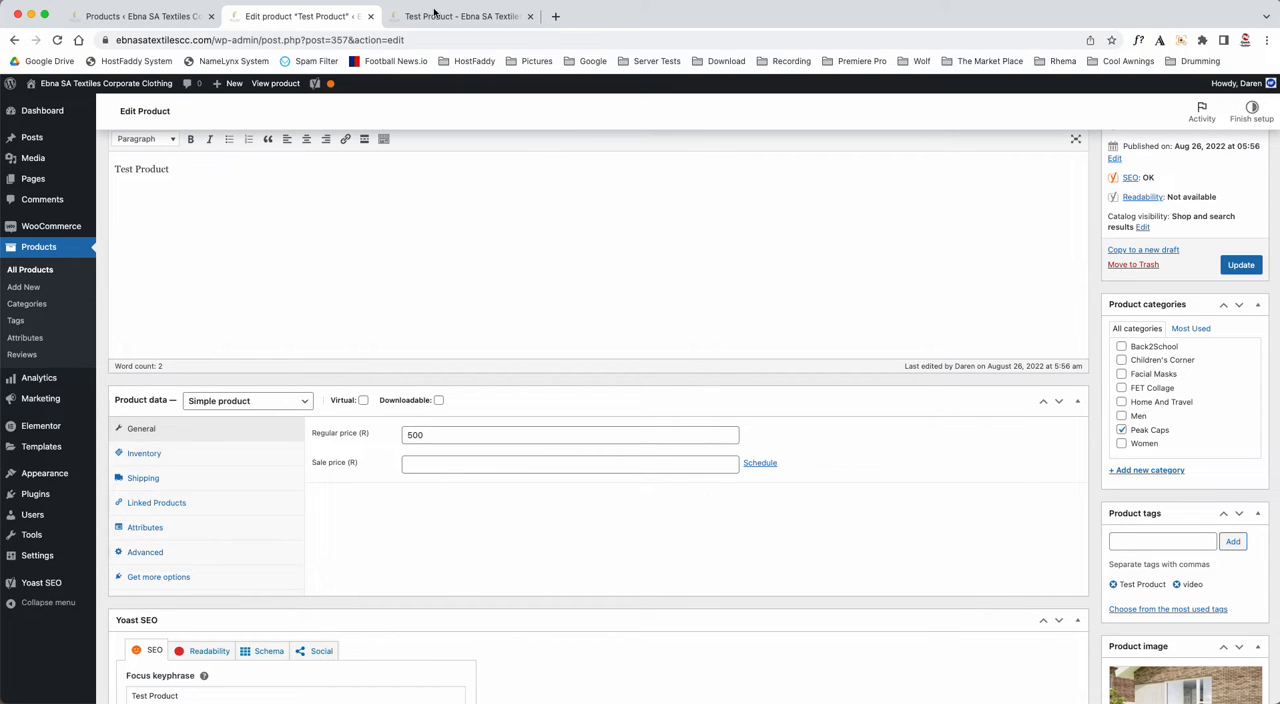
{"action": "left_click", "coordinate": [1255, 270]}
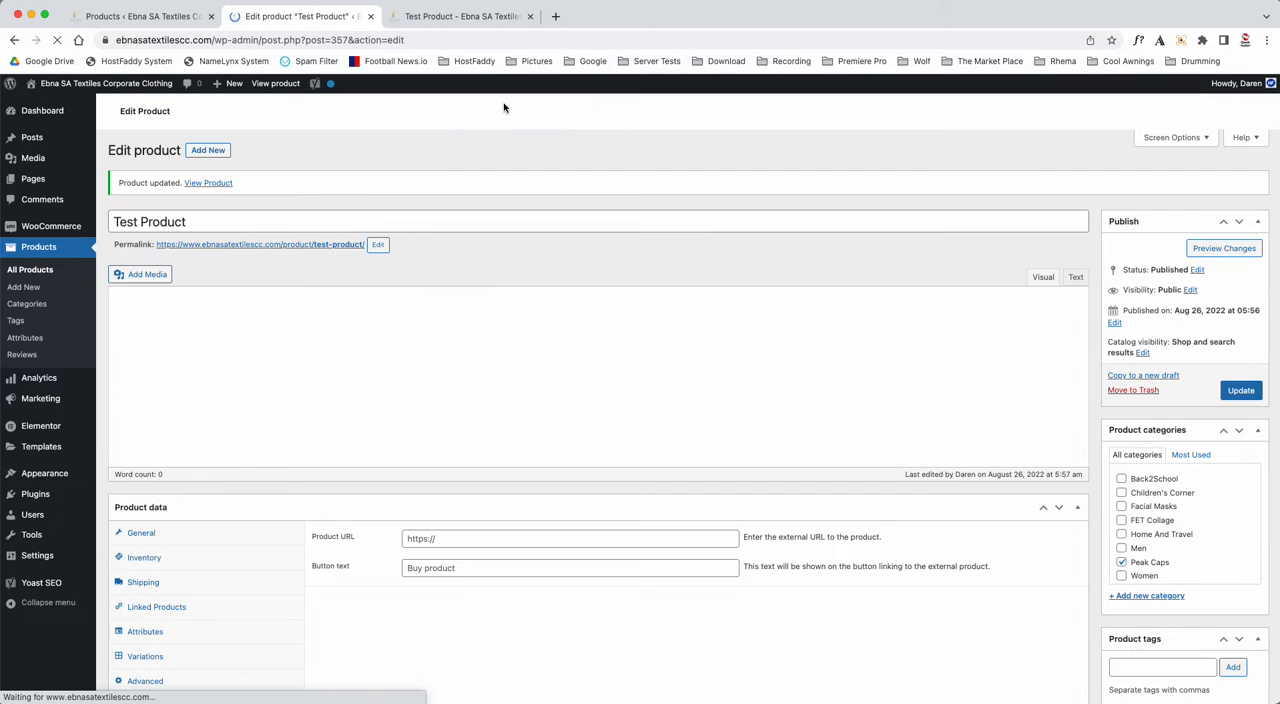
- Reload the Test Product shop page and examine its price and add-to-cart option
{"action": "left_click", "coordinate": [469, 18]}
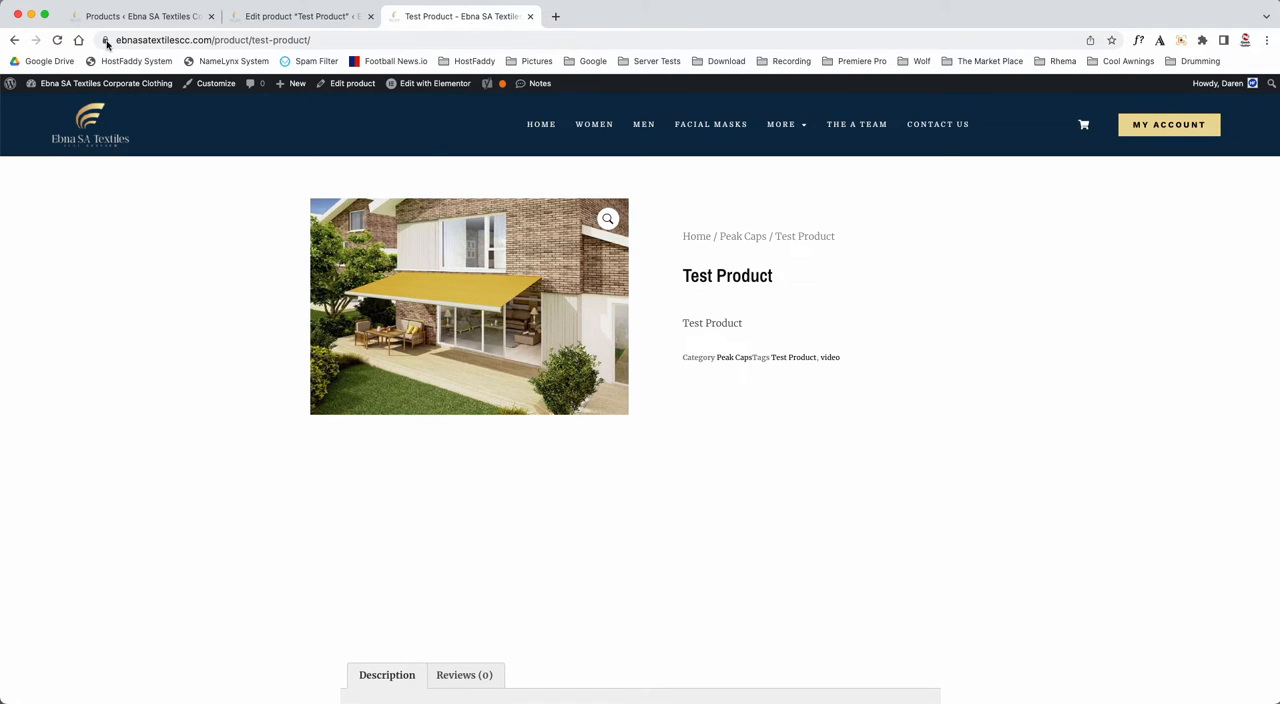
{"action": "key", "text": "super+r"}
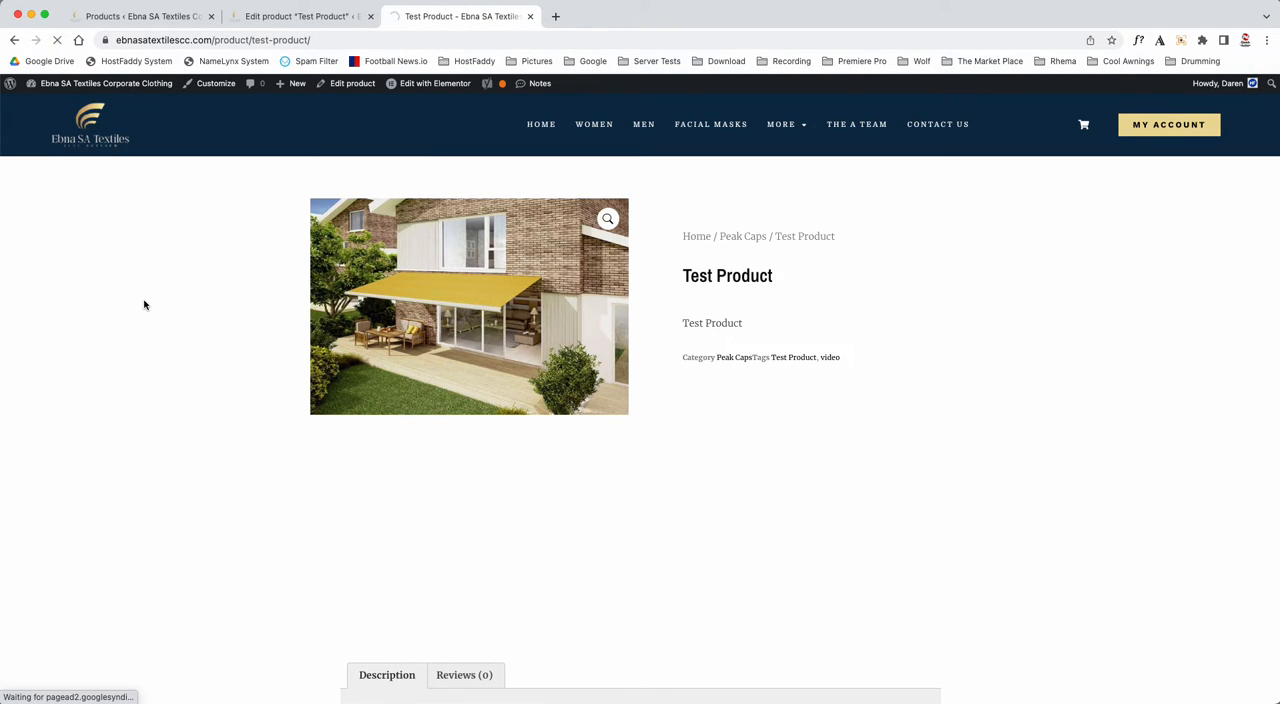
{"action": "left_click_drag", "start_coordinate": [741, 388], "coordinate": [774, 393]}
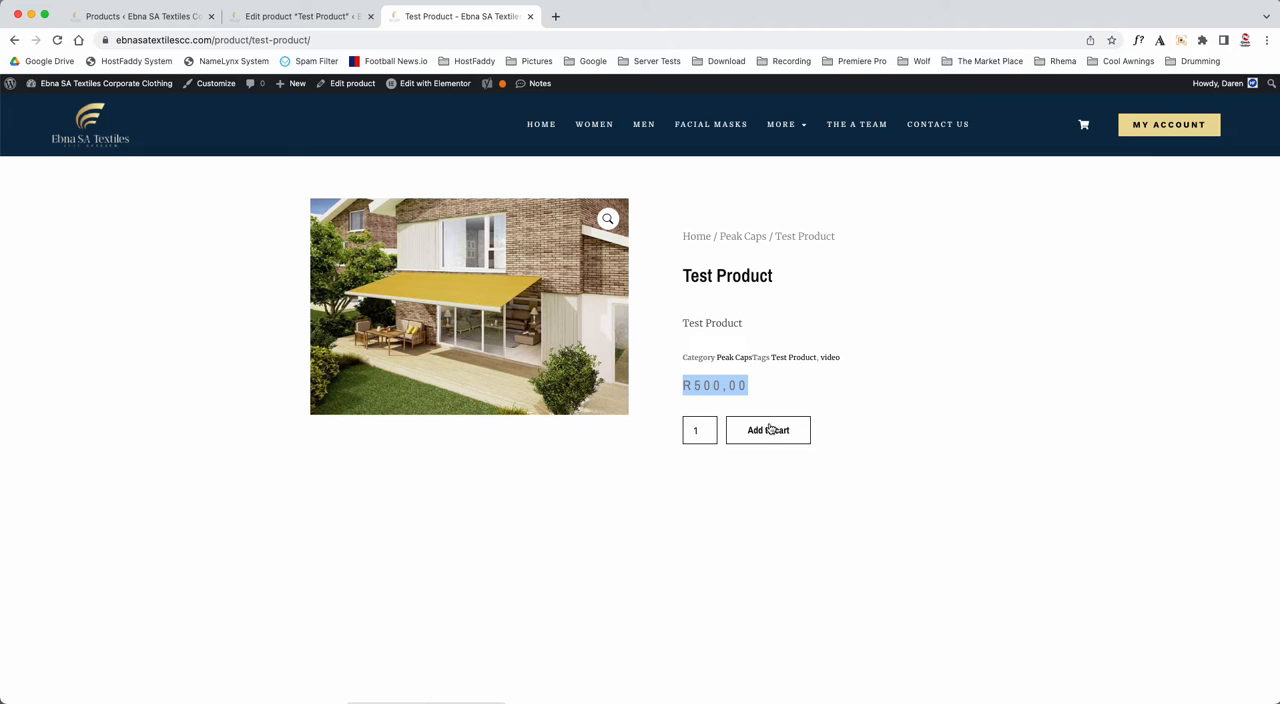
{"action": "scroll", "coordinate": [226, 600], "scroll_direction": "down", "scroll_amount": 5}
{"action": "scroll", "coordinate": [226, 600], "scroll_direction": "up", "scroll_amount": 5}
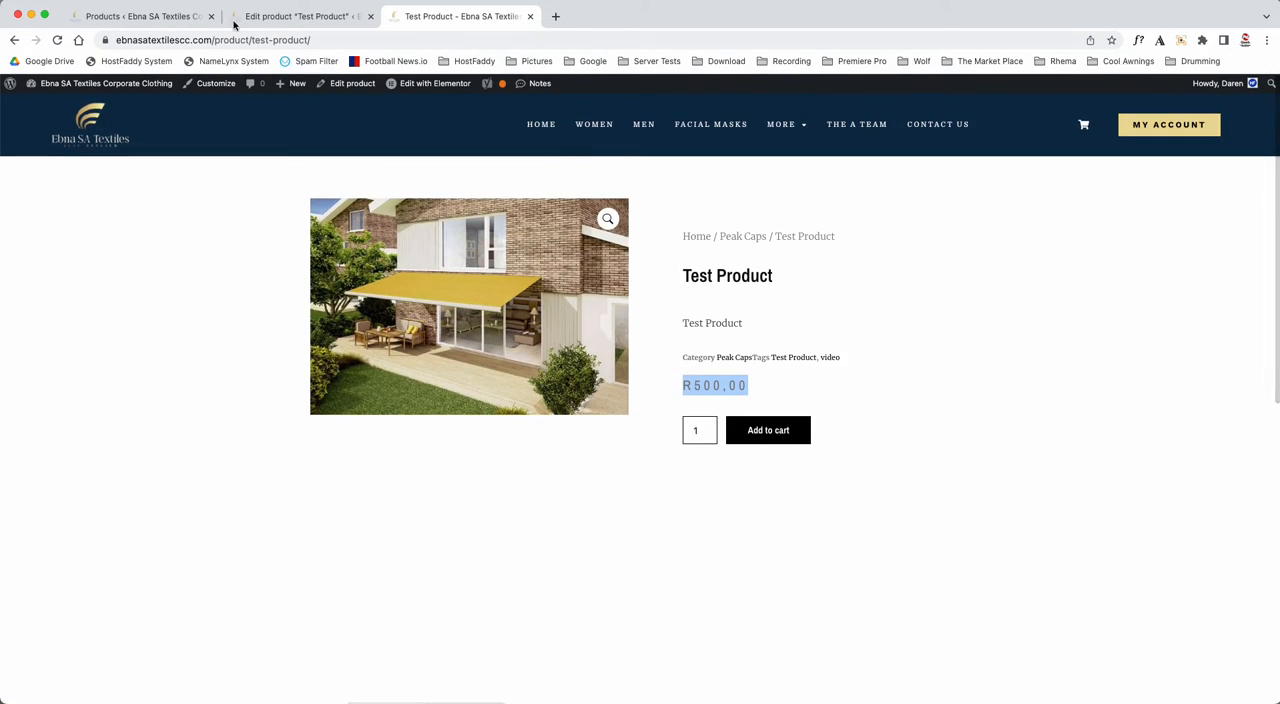
- Return to the product editor, set the sale price to 450 and update the product
{"action": "left_click", "coordinate": [296, 17]}
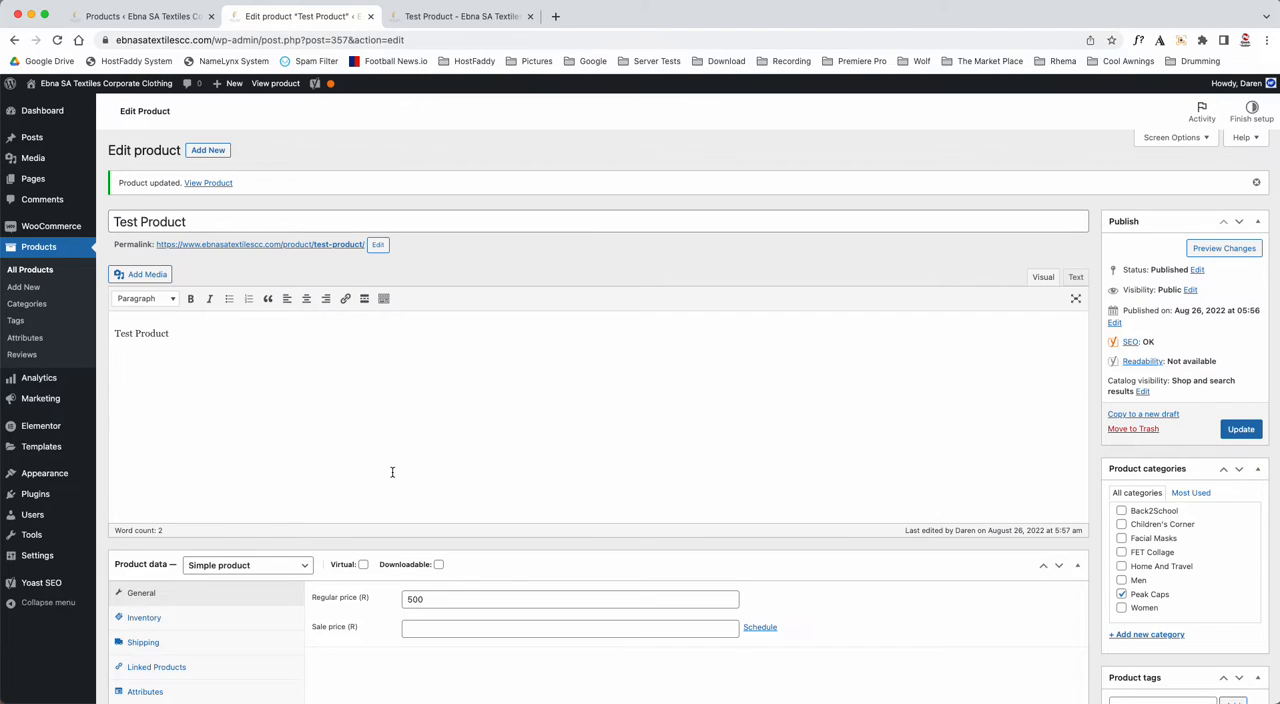
{"action": "scroll", "coordinate": [392, 472], "scroll_direction": "down", "scroll_amount": 3}
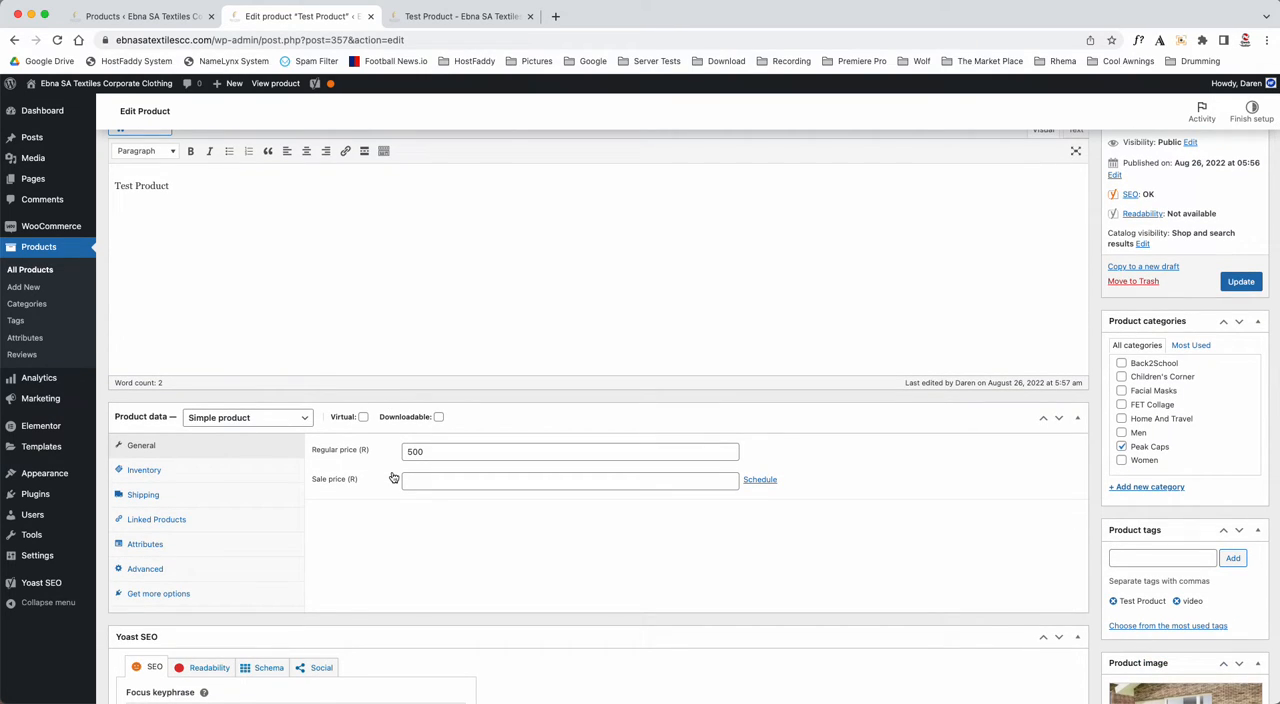
{"action": "left_click", "coordinate": [422, 481]}
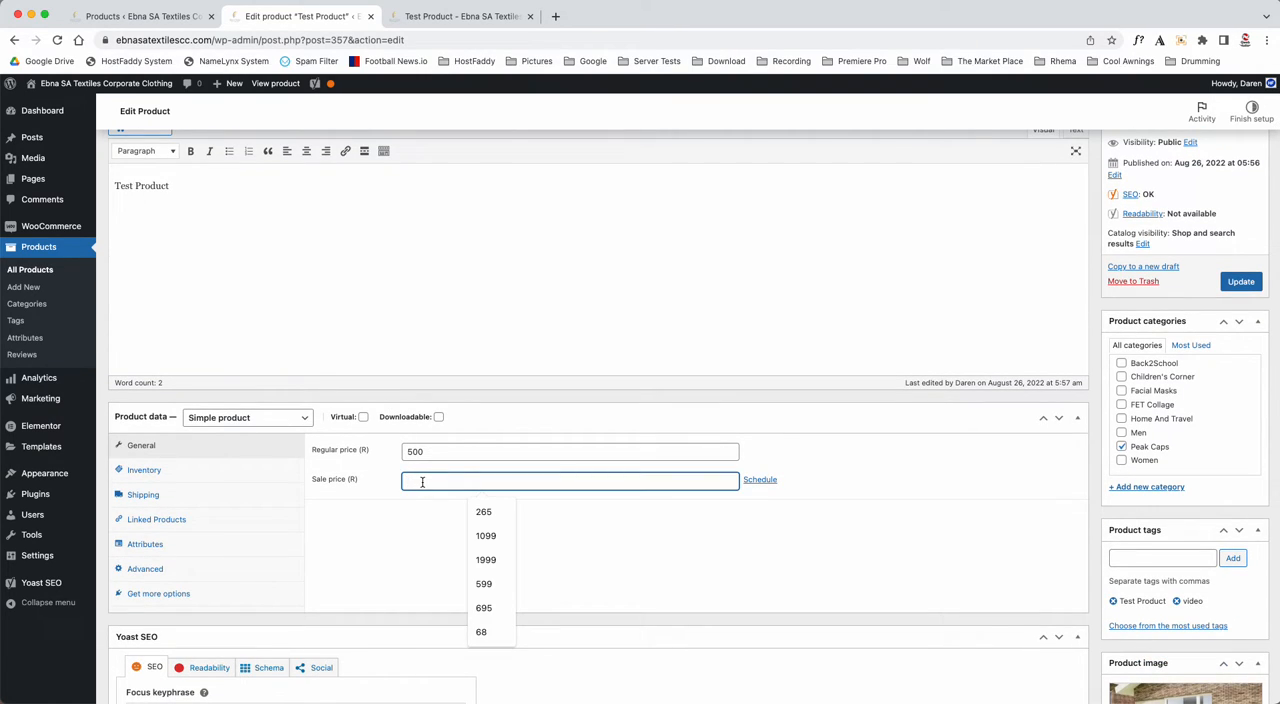
{"action": "type", "text": "450"}
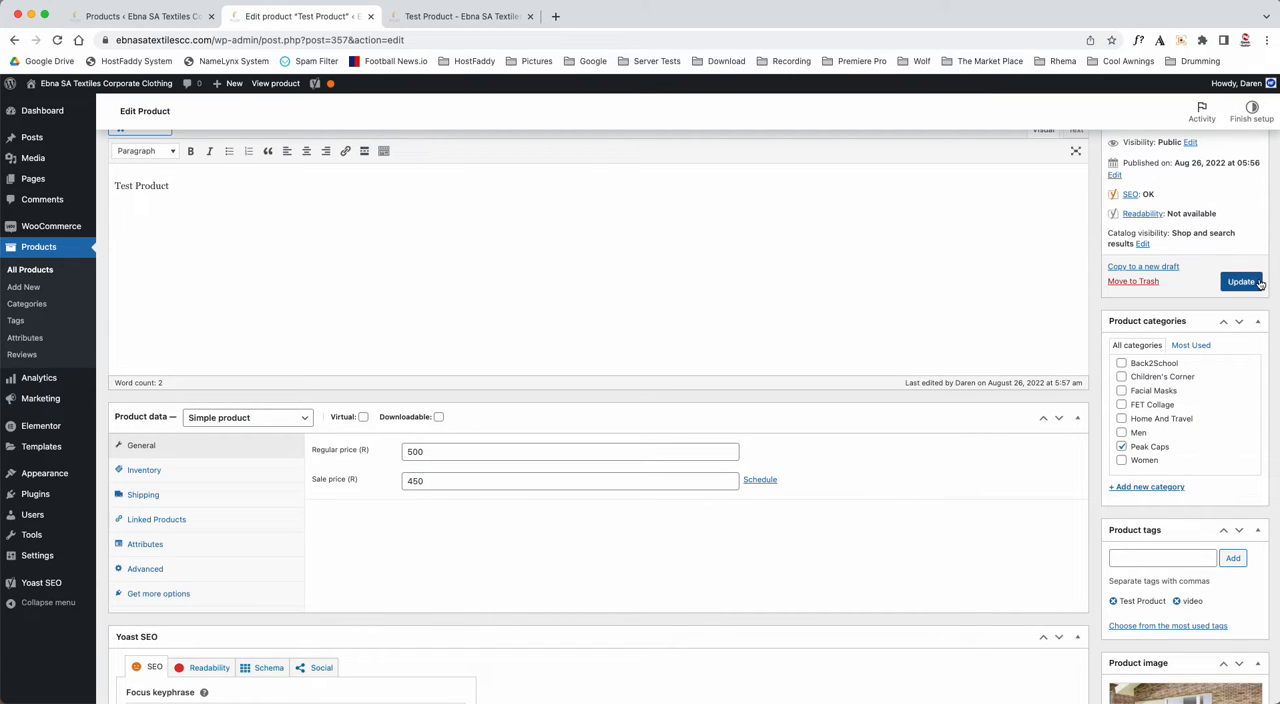
{"action": "left_click", "coordinate": [1240, 281]}
- Reload the Test Product shop page to check how the sale price is displayed
{"action": "left_click", "coordinate": [487, 28]}
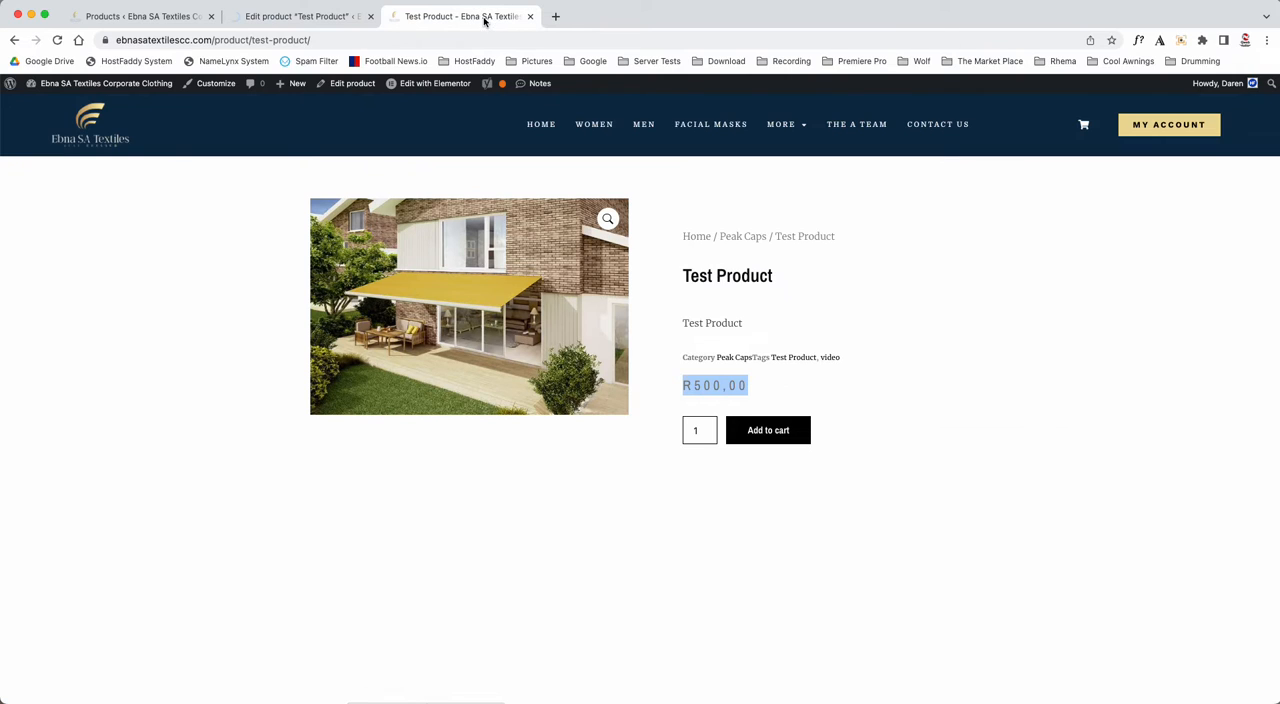
{"action": "left_click", "coordinate": [57, 41]}
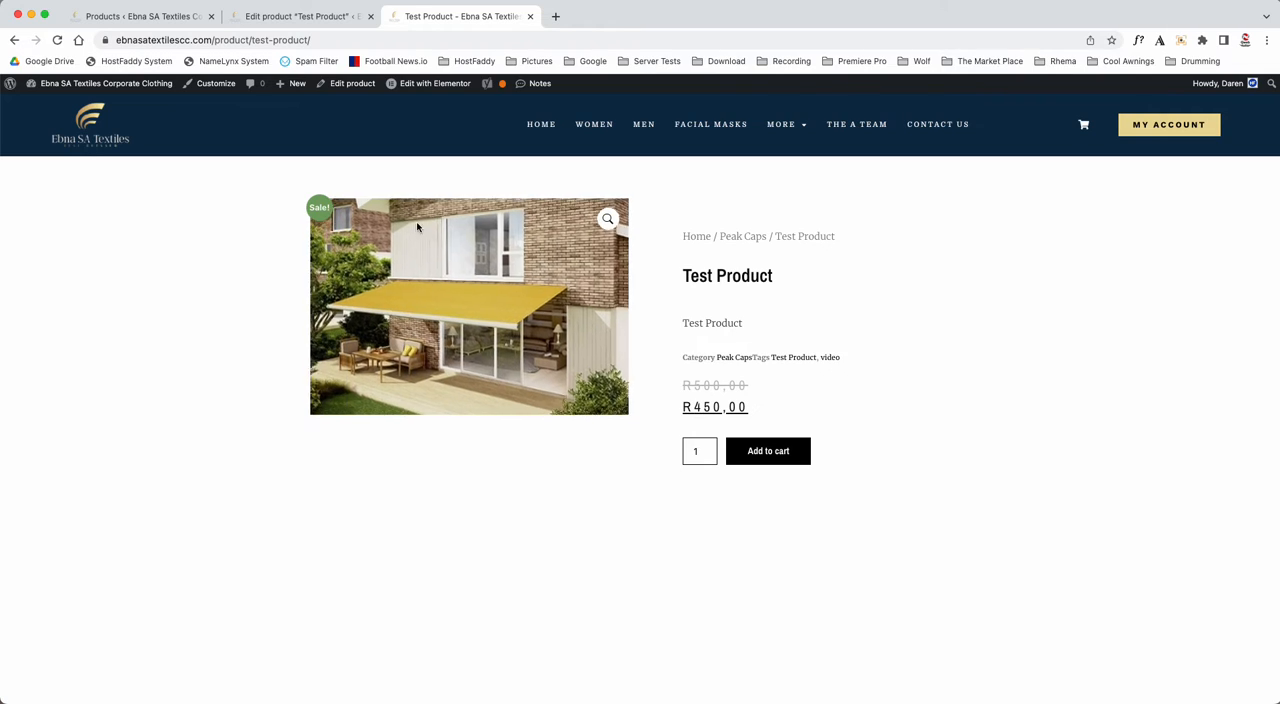
- Return to the product editor and change the product type to Variable product
{"action": "left_click", "coordinate": [285, 17]}
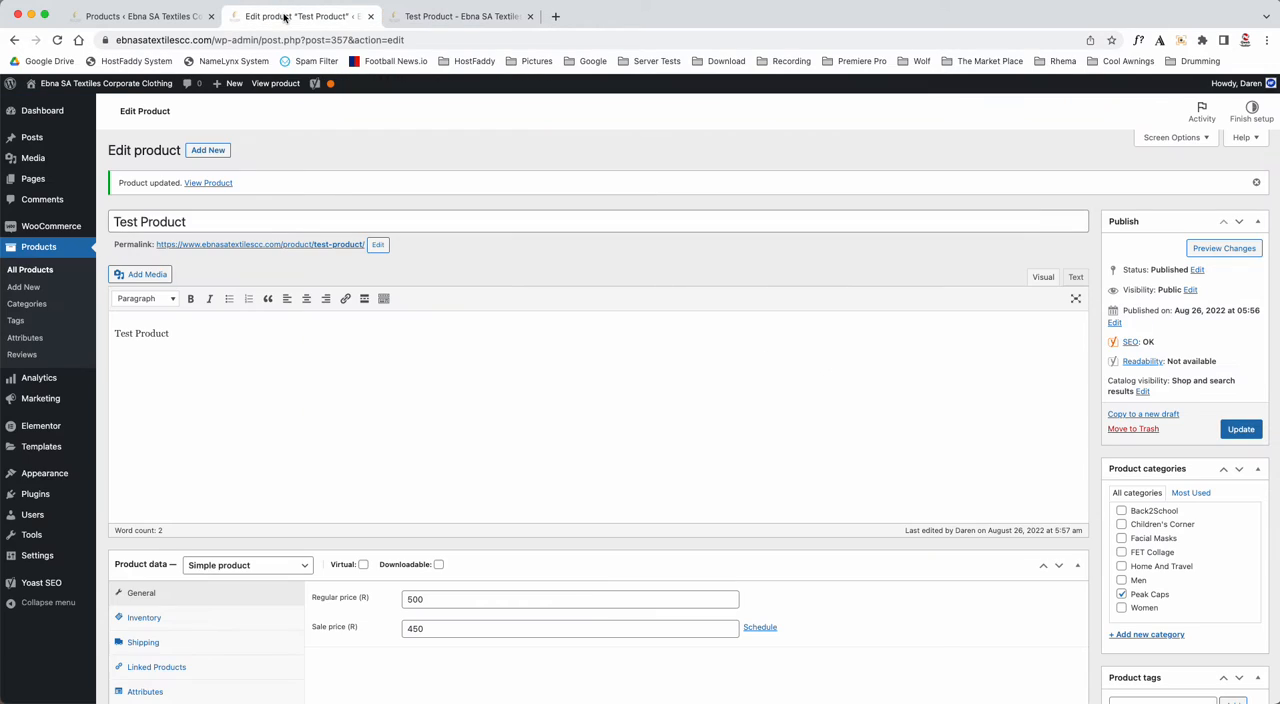
{"action": "left_click", "coordinate": [268, 573]}
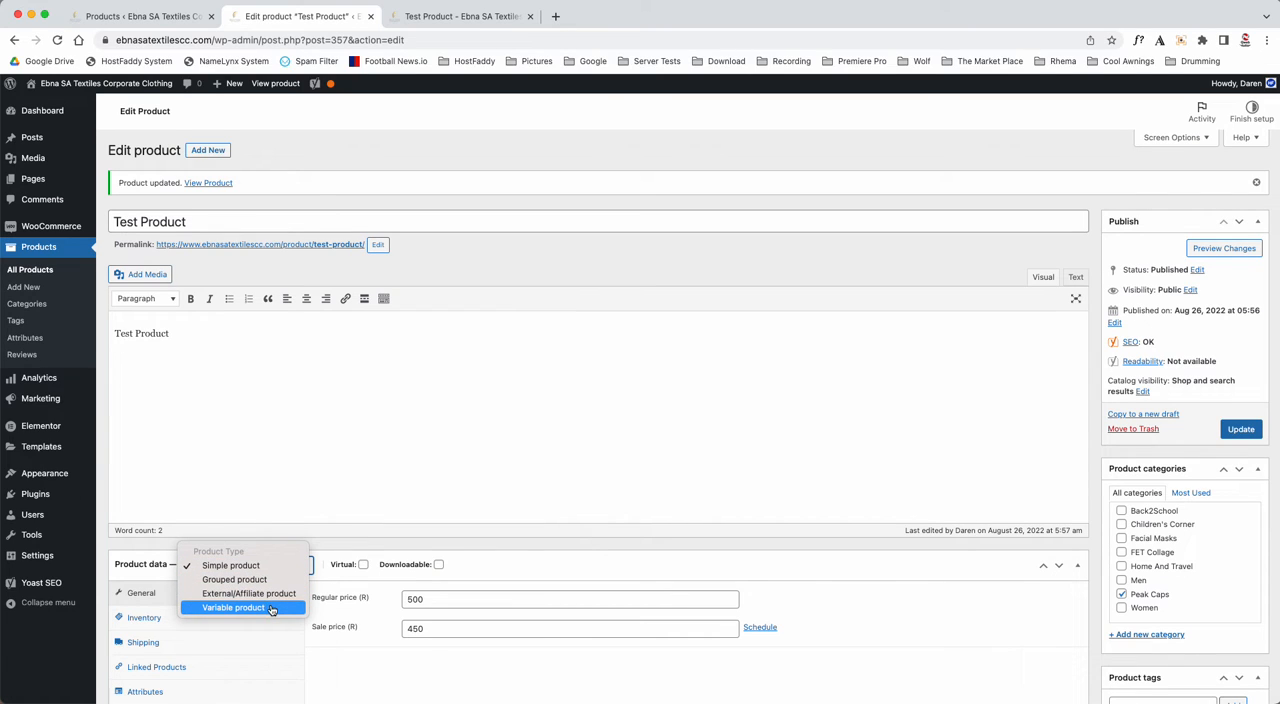
{"action": "left_click", "coordinate": [270, 609]}
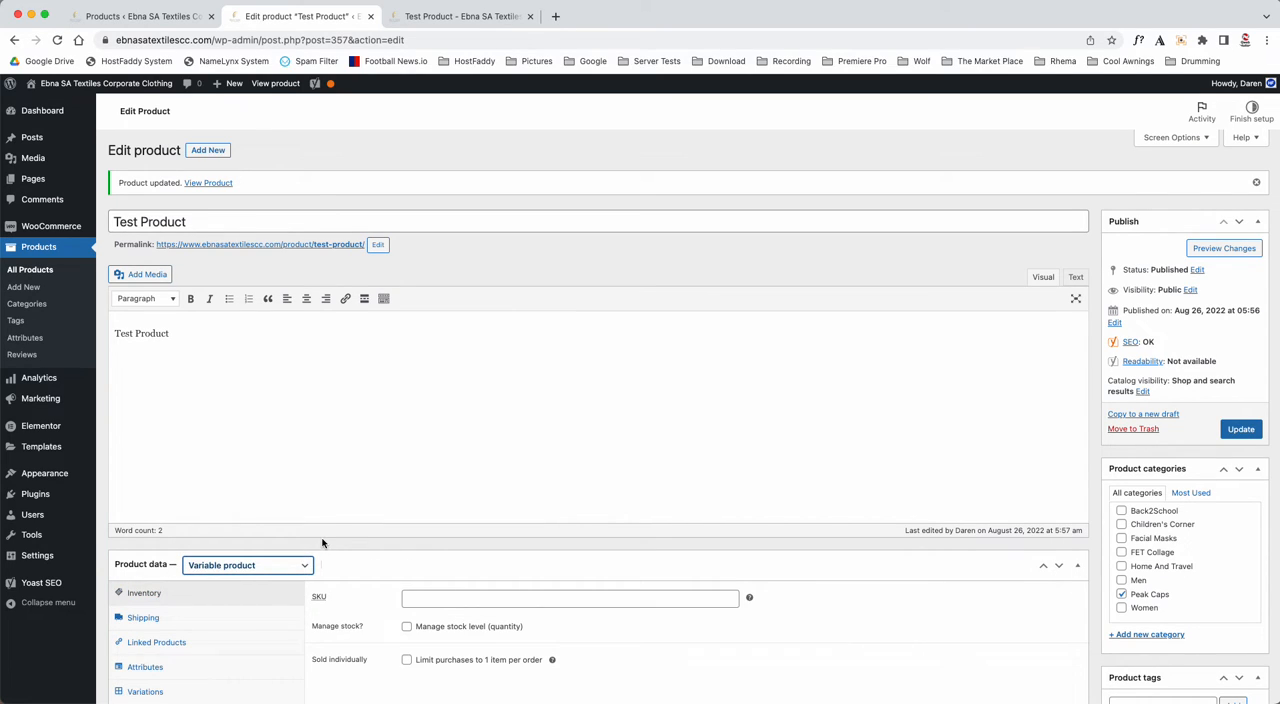
{"action": "scroll", "coordinate": [323, 541], "scroll_direction": "down", "scroll_amount": 3}
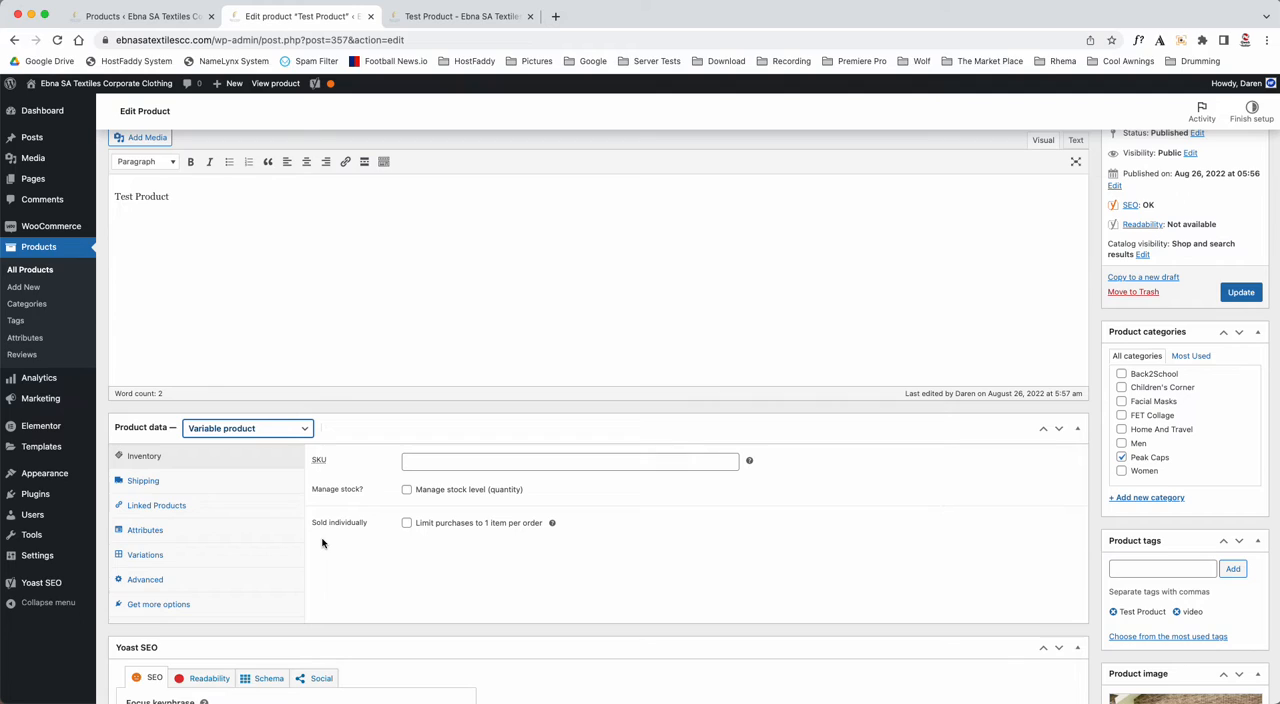
- Set the product's SKU to "test product" and update the product
{"action": "left_click", "coordinate": [419, 461]}
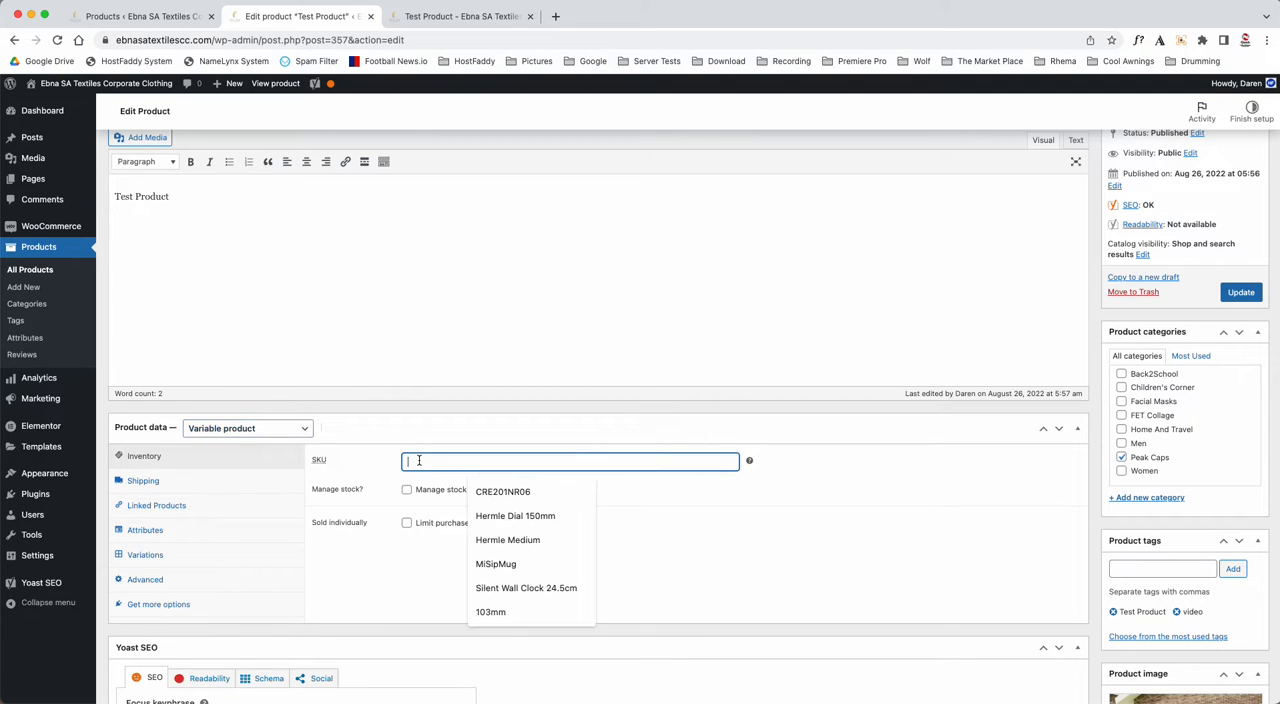
{"action": "type", "text": "test"}
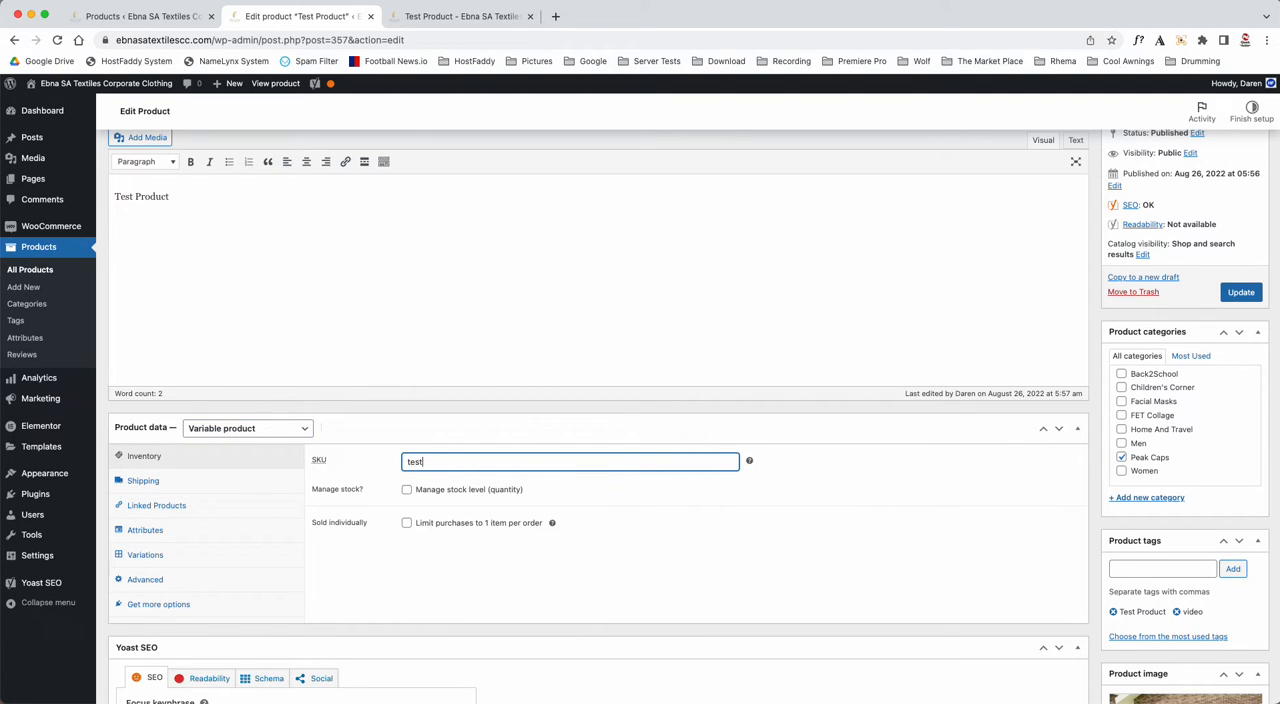
{"action": "type", "text": " product"}
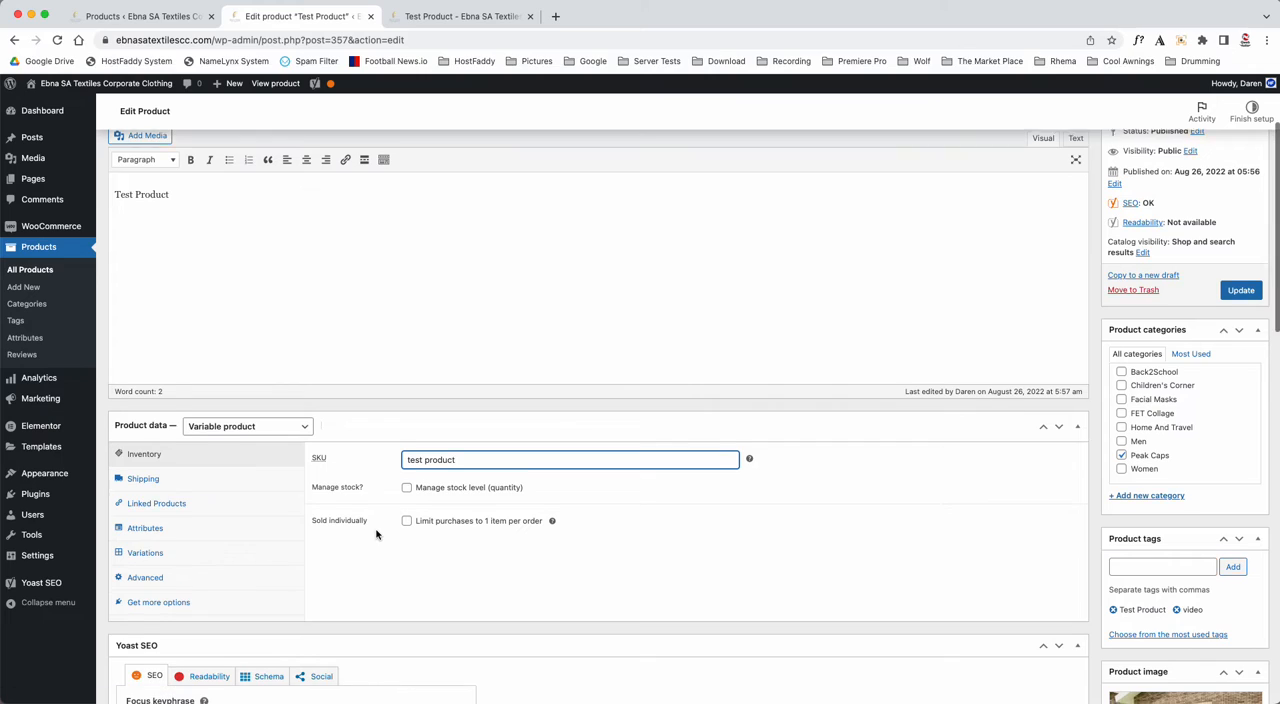
{"action": "scroll", "coordinate": [376, 534], "scroll_direction": "down", "scroll_amount": 1}
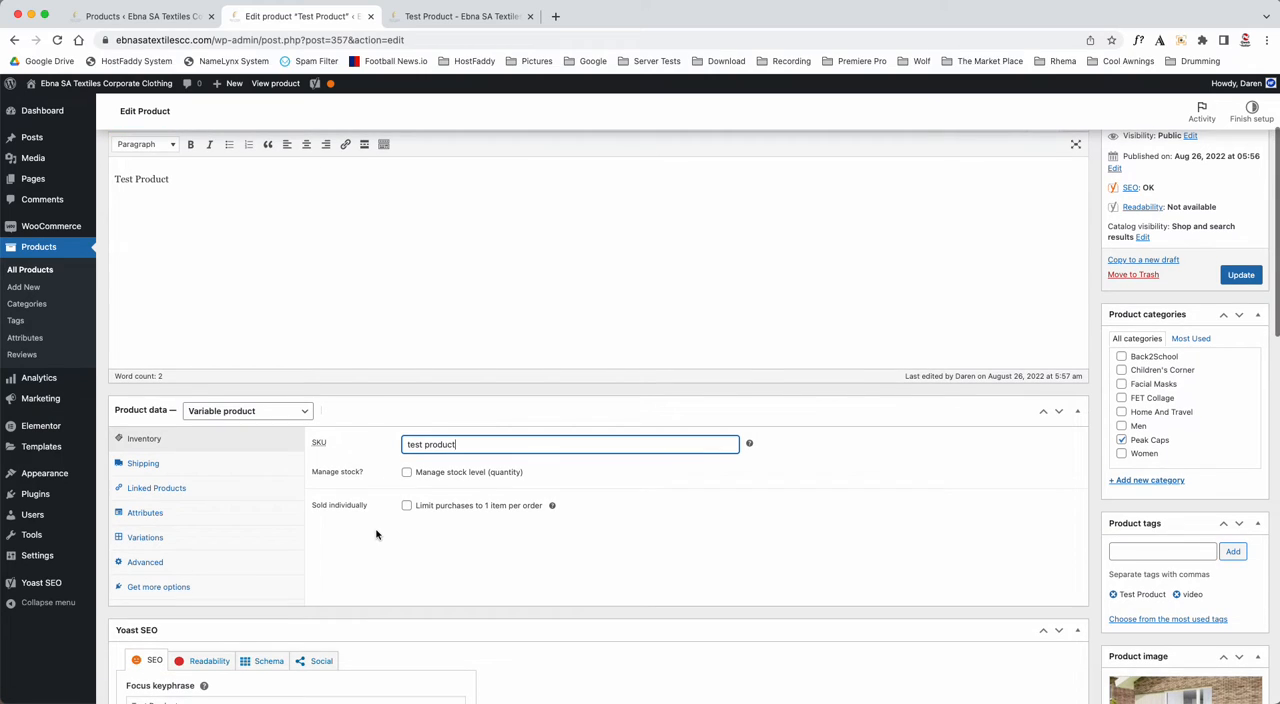
{"action": "left_click", "coordinate": [1240, 274]}
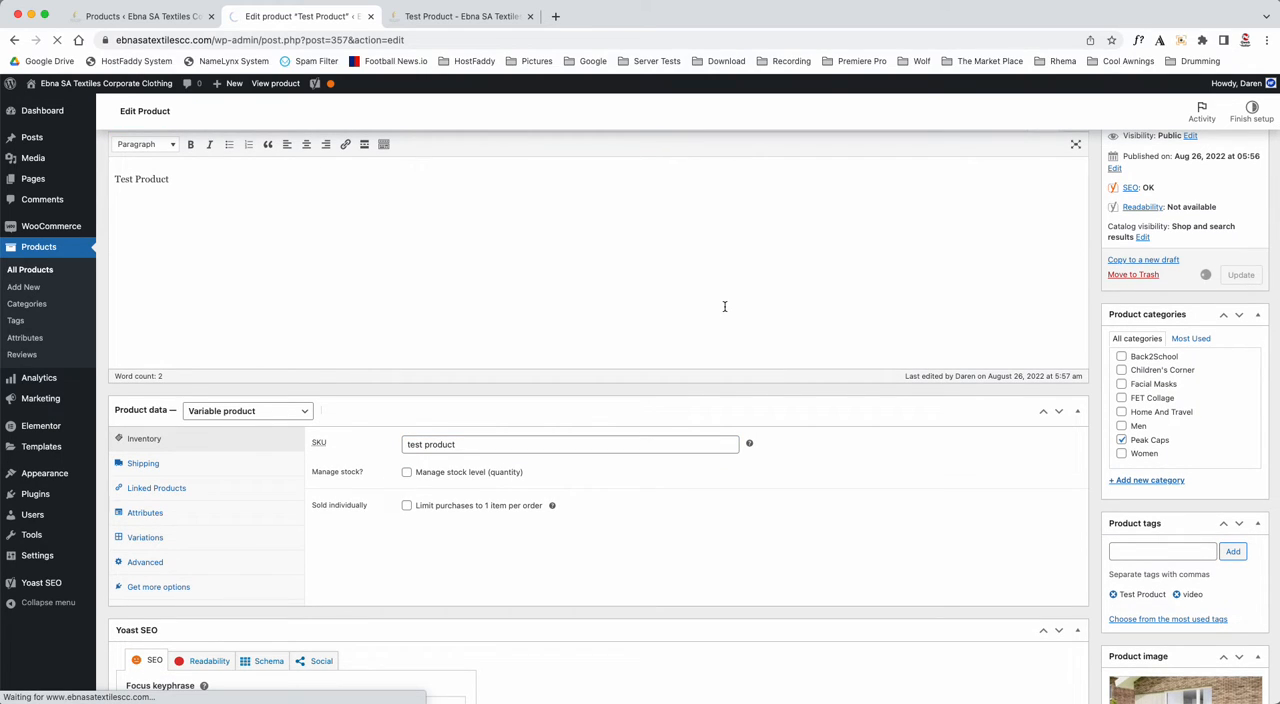
- Reload the Test Product shop page and check the variable product's stock availability message
{"action": "left_click", "coordinate": [485, 17]}
{"action": "key", "text": "super+r"}
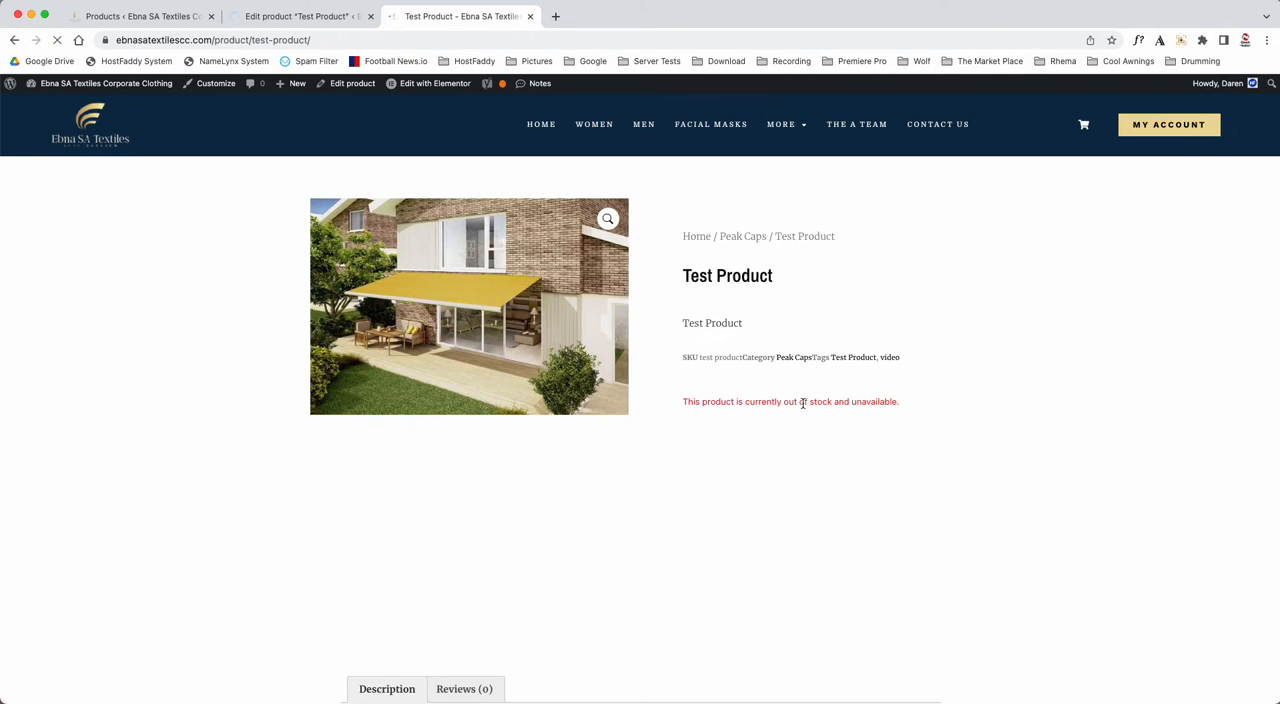
{"action": "left_click_drag", "start_coordinate": [710, 401], "coordinate": [814, 402]}
{"action": "left_click", "coordinate": [814, 402]}
- Return to the product editor and add a custom product attribute named "Colours:"
{"action": "left_click", "coordinate": [333, 24]}
{"action": "scroll", "coordinate": [277, 412], "scroll_direction": "down", "scroll_amount": 5}
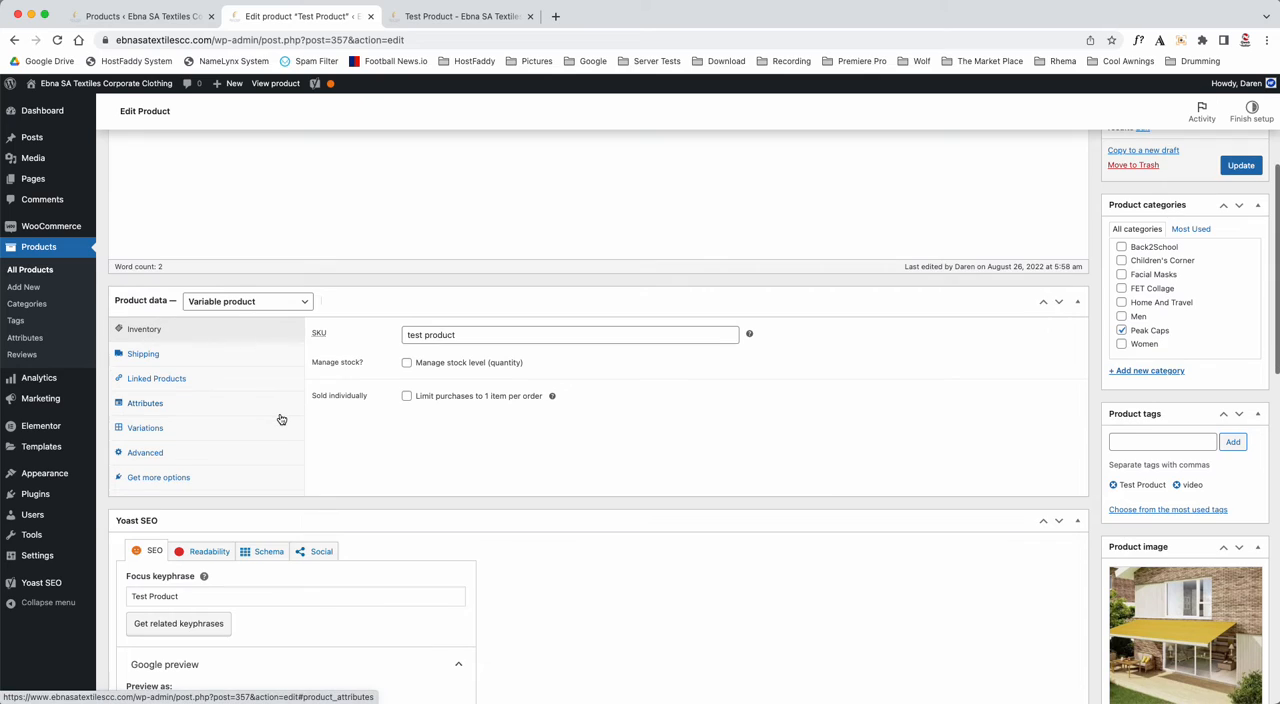
{"action": "left_click", "coordinate": [150, 407]}
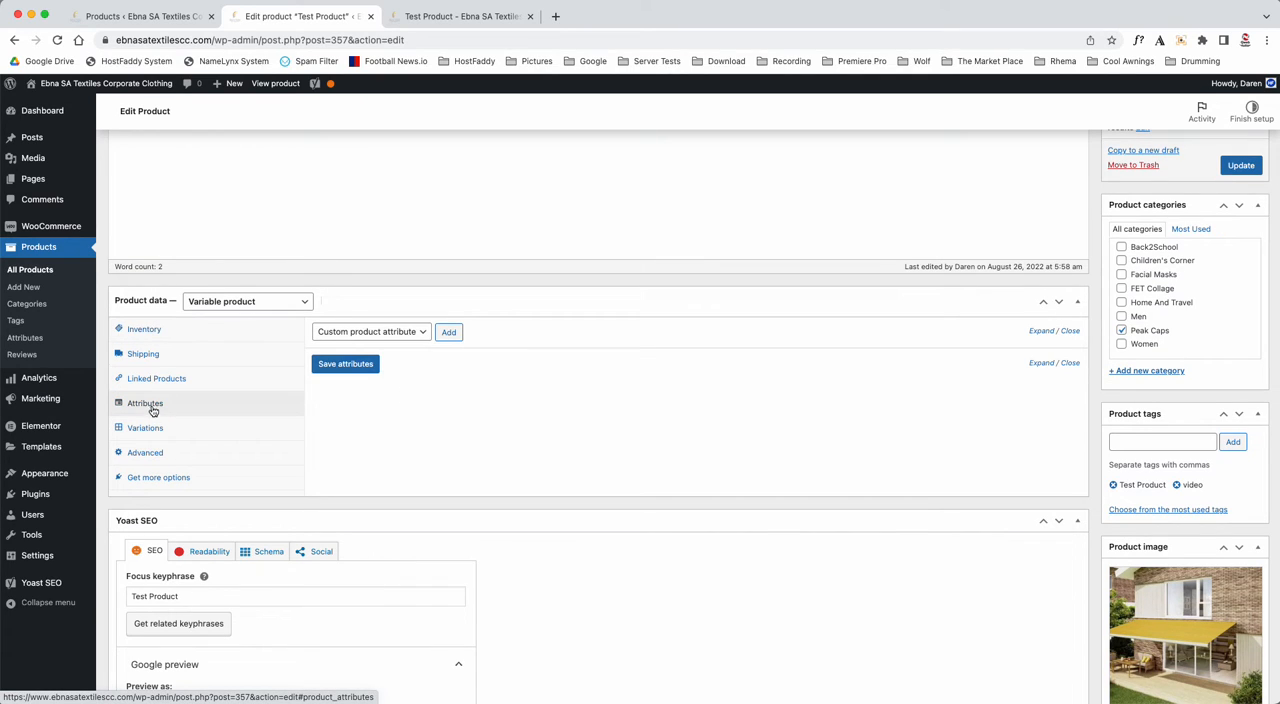
{"action": "left_click", "coordinate": [447, 332]}
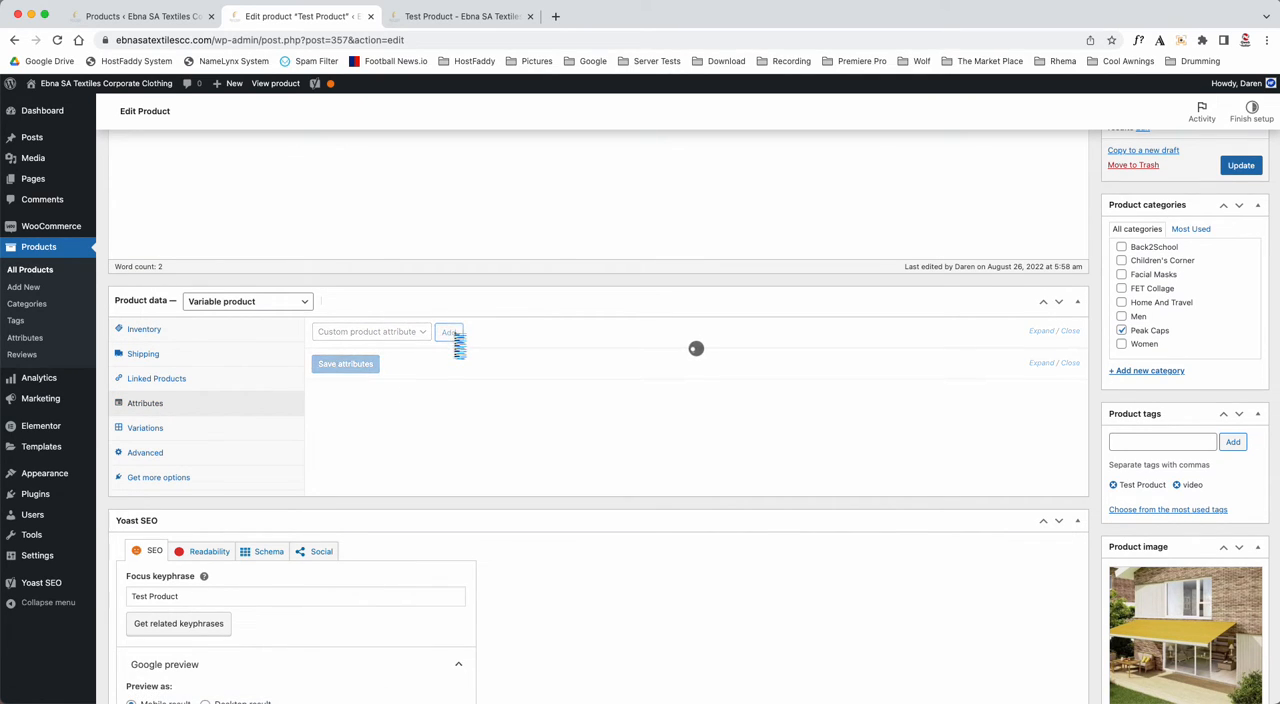
{"action": "left_click", "coordinate": [378, 408]}
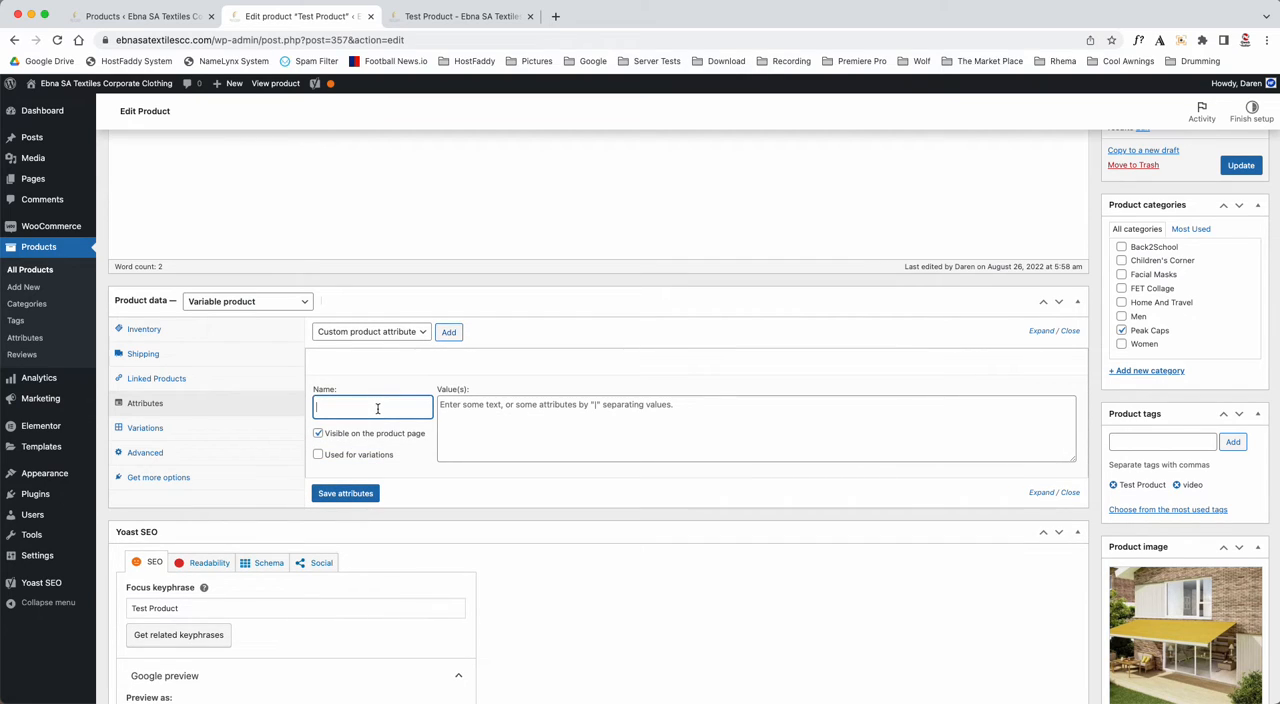
{"action": "type", "text": "Colours:"}
- Give the Colours attribute the values "Red | yellow | black | pink | S | M | L", enable it for variations and save the attributes
{"action": "left_click", "coordinate": [494, 408]}
{"action": "type", "text": "Red"}
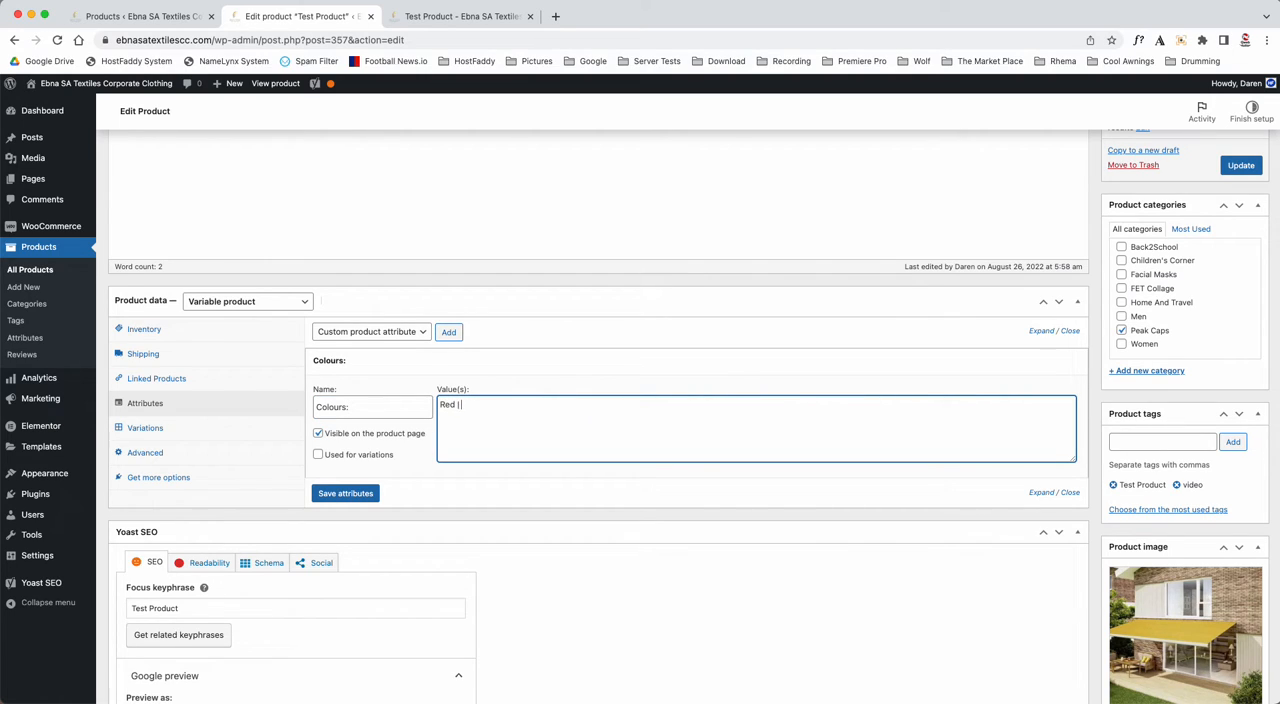
{"action": "type", "text": " | yellow | black | pink | S | M | L"}
{"action": "left_click", "coordinate": [326, 456]}
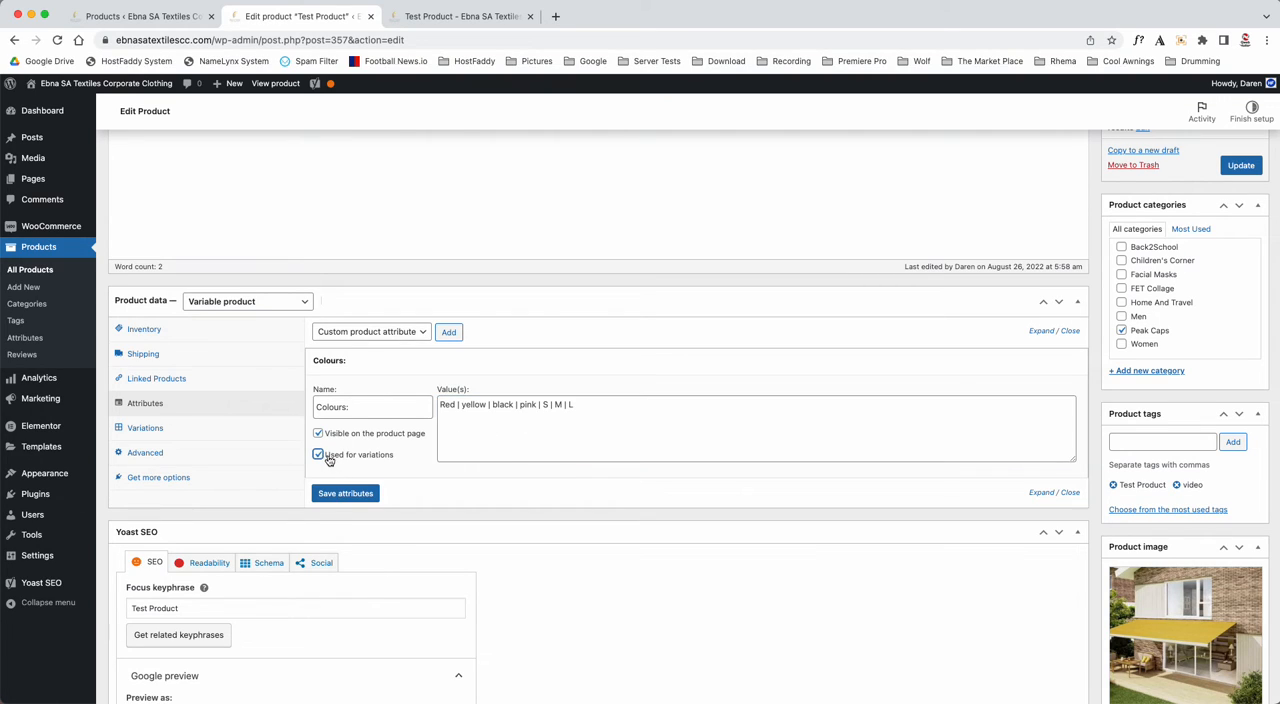
{"action": "left_click", "coordinate": [339, 496]}
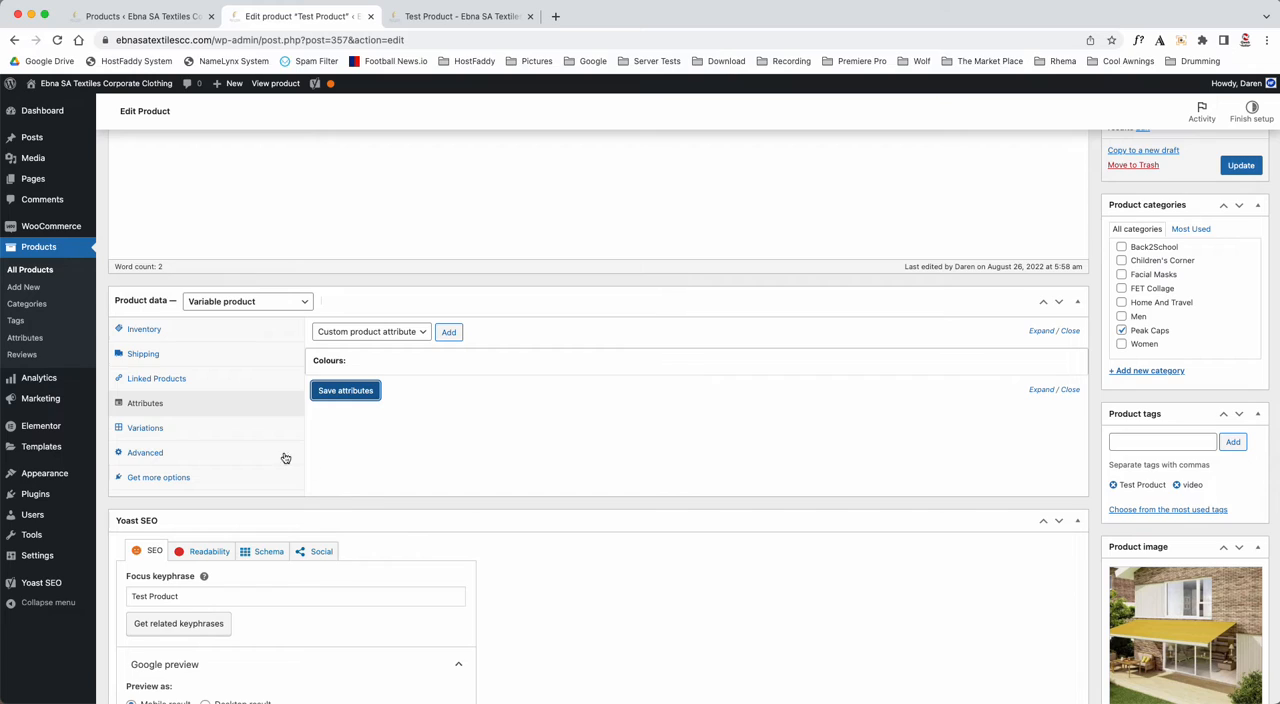
- Create variations from all attributes of the product and accept the confirmations
{"action": "left_click", "coordinate": [146, 431]}
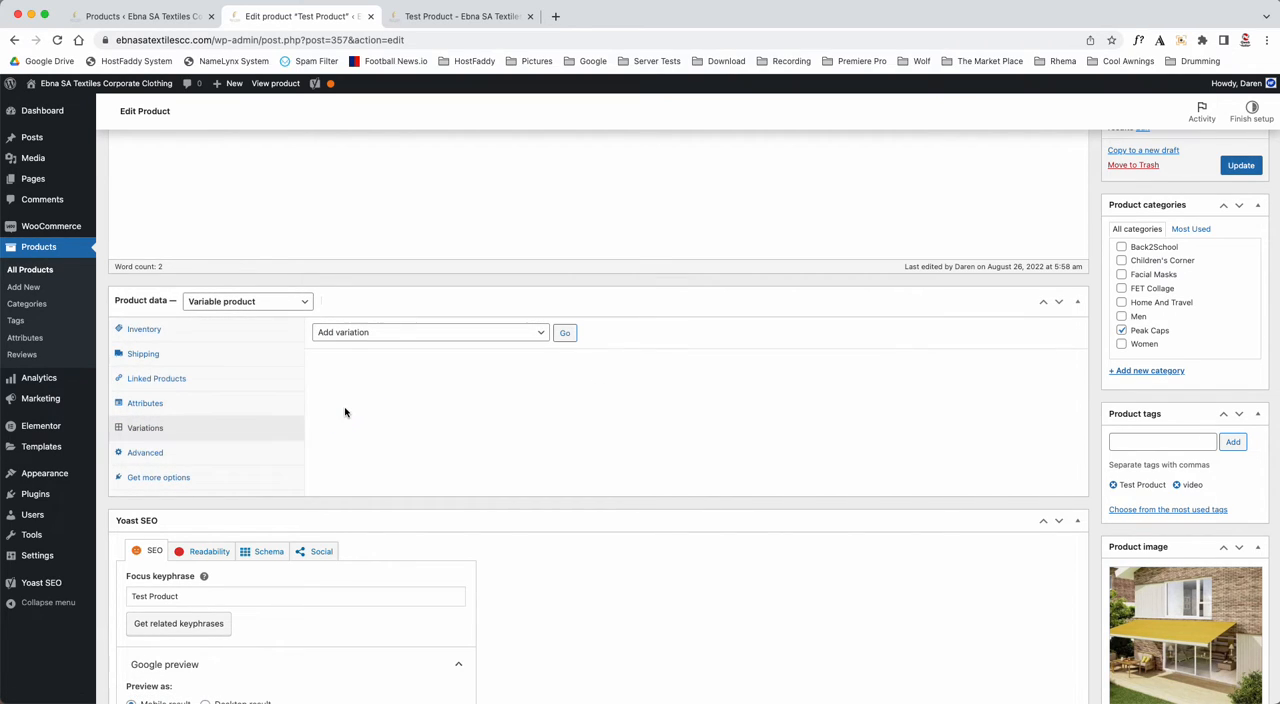
{"action": "left_click", "coordinate": [400, 341]}
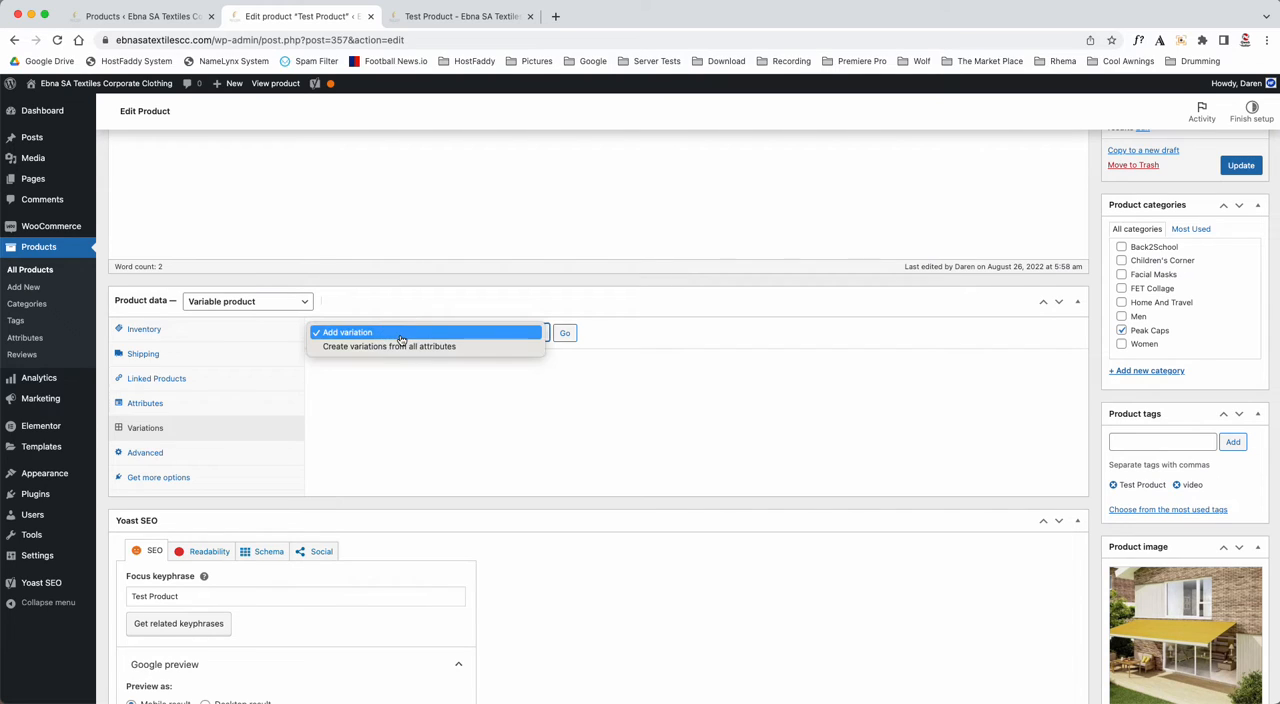
{"action": "left_click", "coordinate": [341, 350]}
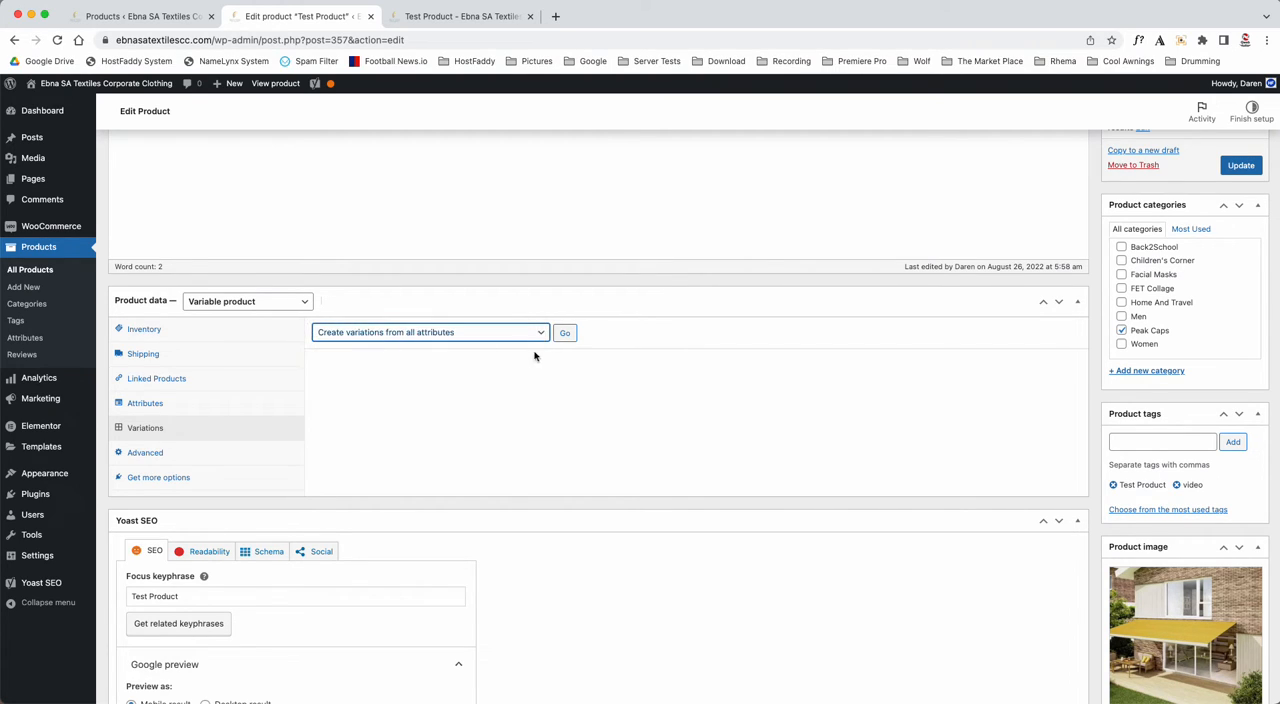
{"action": "left_click", "coordinate": [566, 335]}
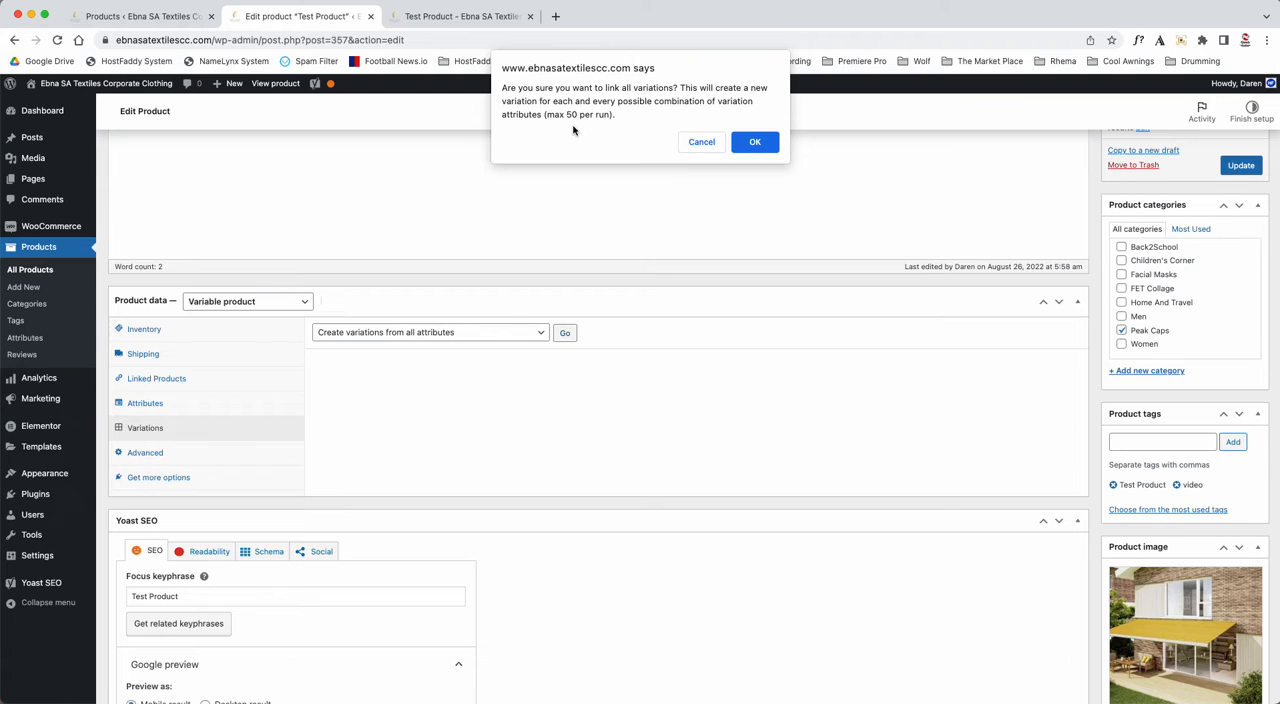
{"action": "left_click", "coordinate": [754, 147]}
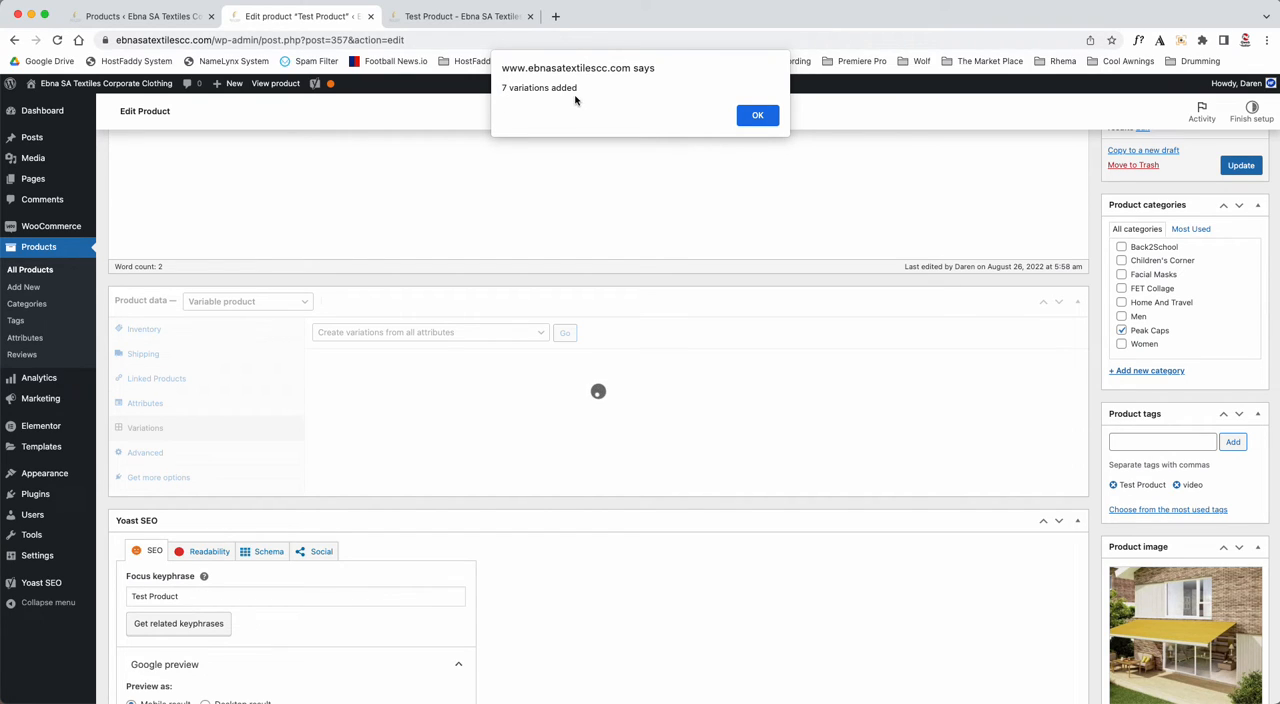
{"action": "left_click", "coordinate": [758, 116]}
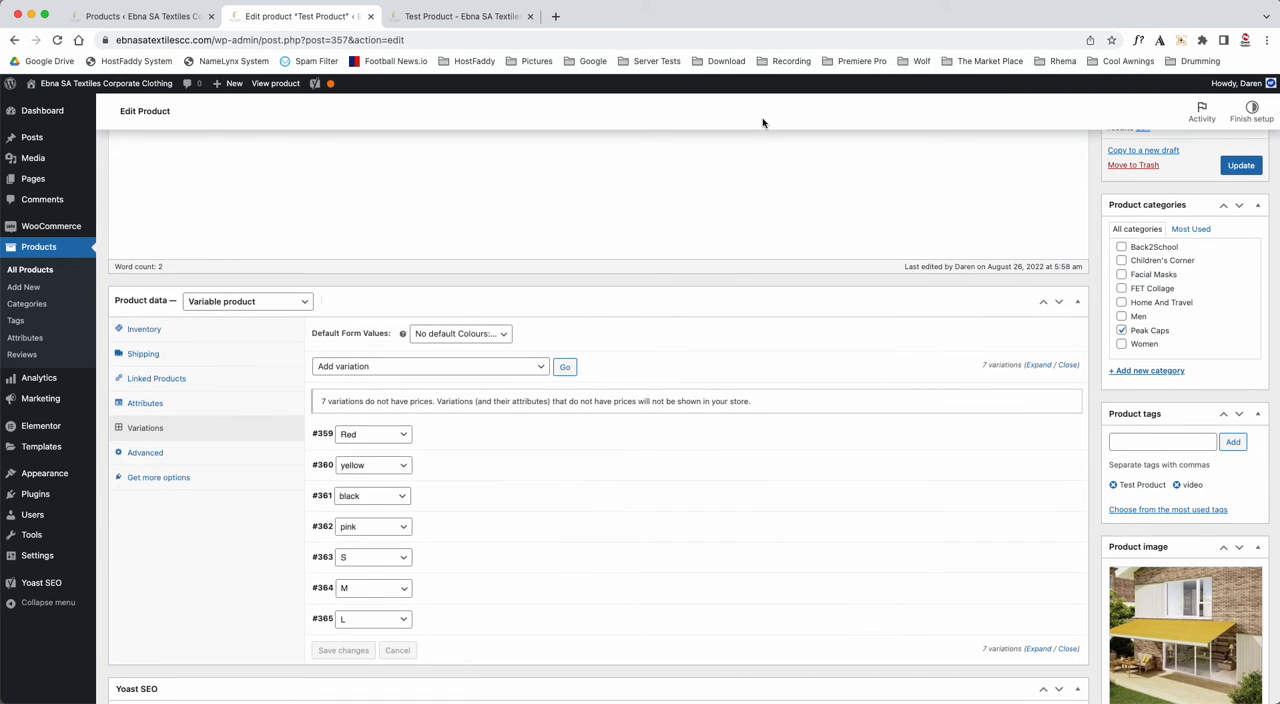
- Set the regular price of the Red variation to 120 and of the yellow variation to 130
{"action": "scroll", "coordinate": [566, 417], "scroll_direction": "down", "scroll_amount": 2}
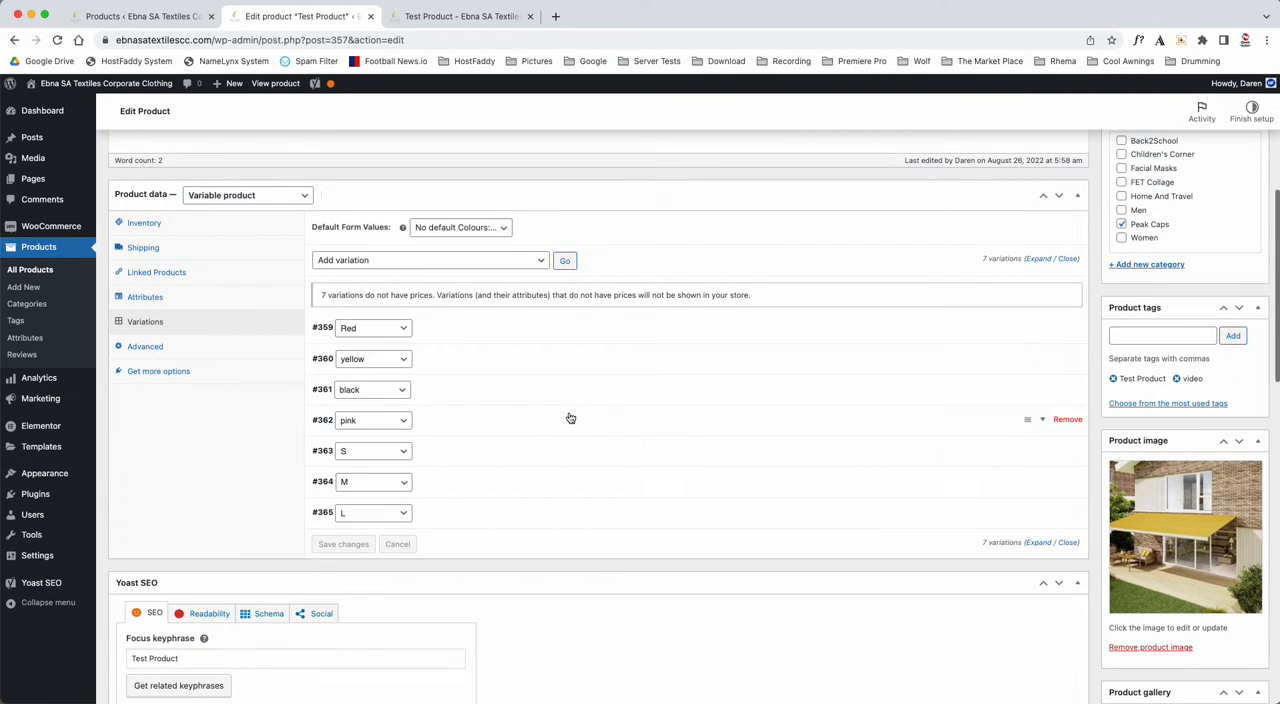
{"action": "left_click", "coordinate": [460, 324]}
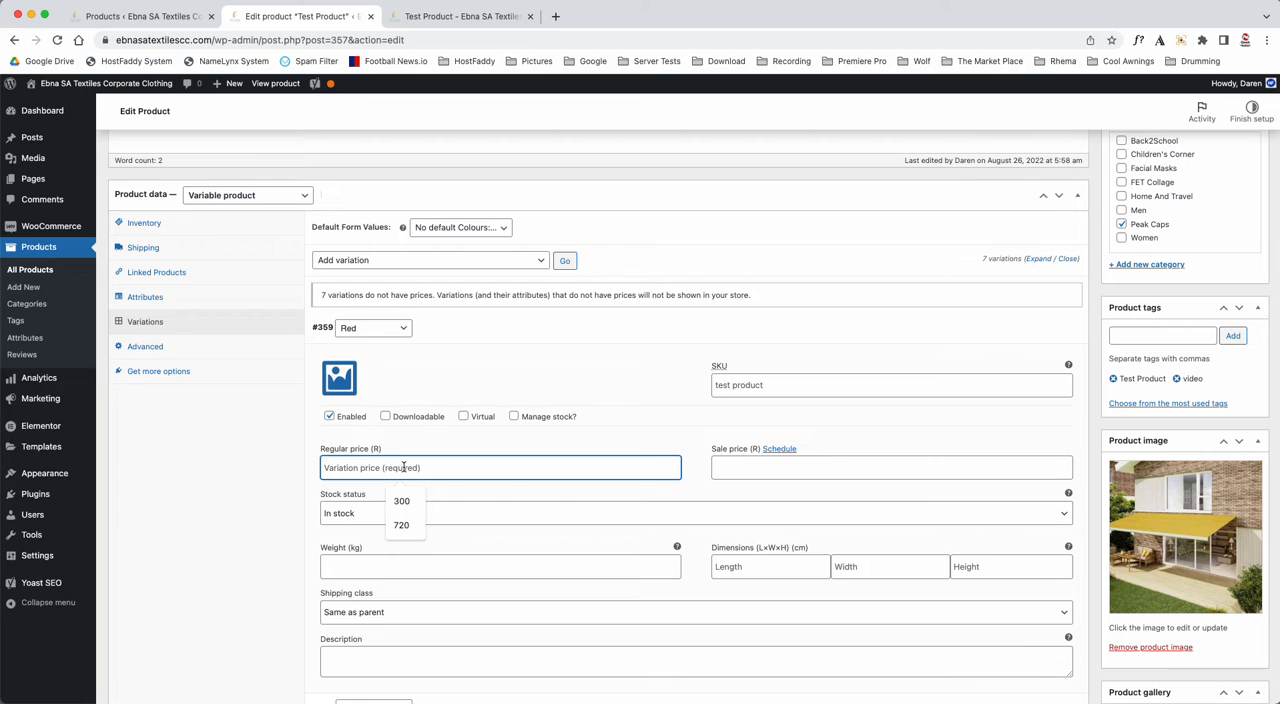
{"action": "type", "text": "120"}
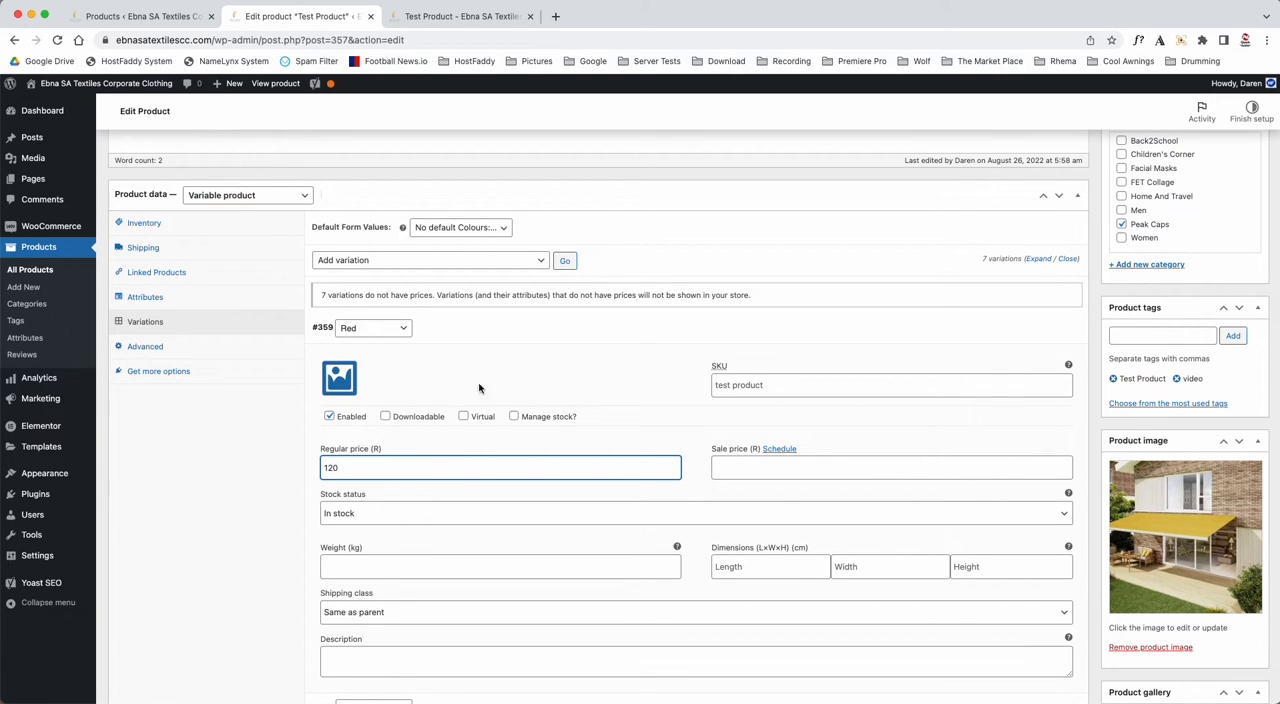
{"action": "left_click", "coordinate": [494, 327]}
{"action": "left_click", "coordinate": [477, 358]}
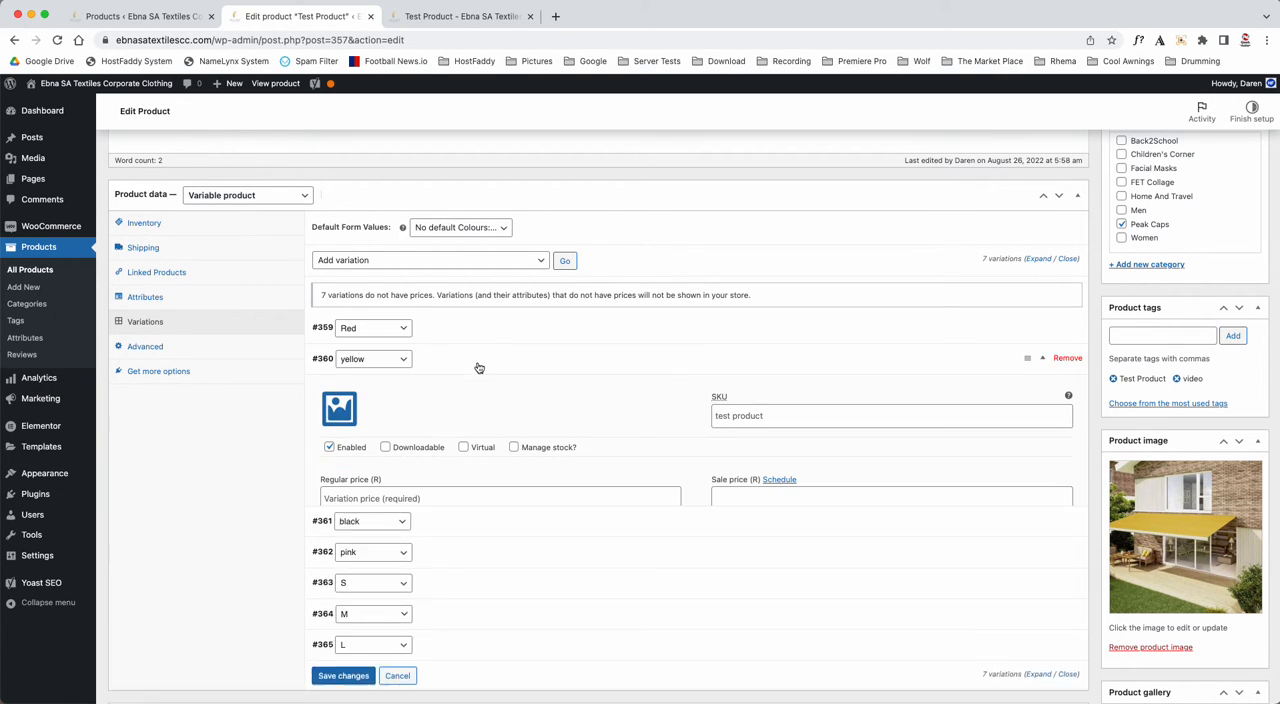
{"action": "left_click", "coordinate": [367, 497]}
{"action": "type", "text": "130"}
{"action": "left_click", "coordinate": [443, 358]}
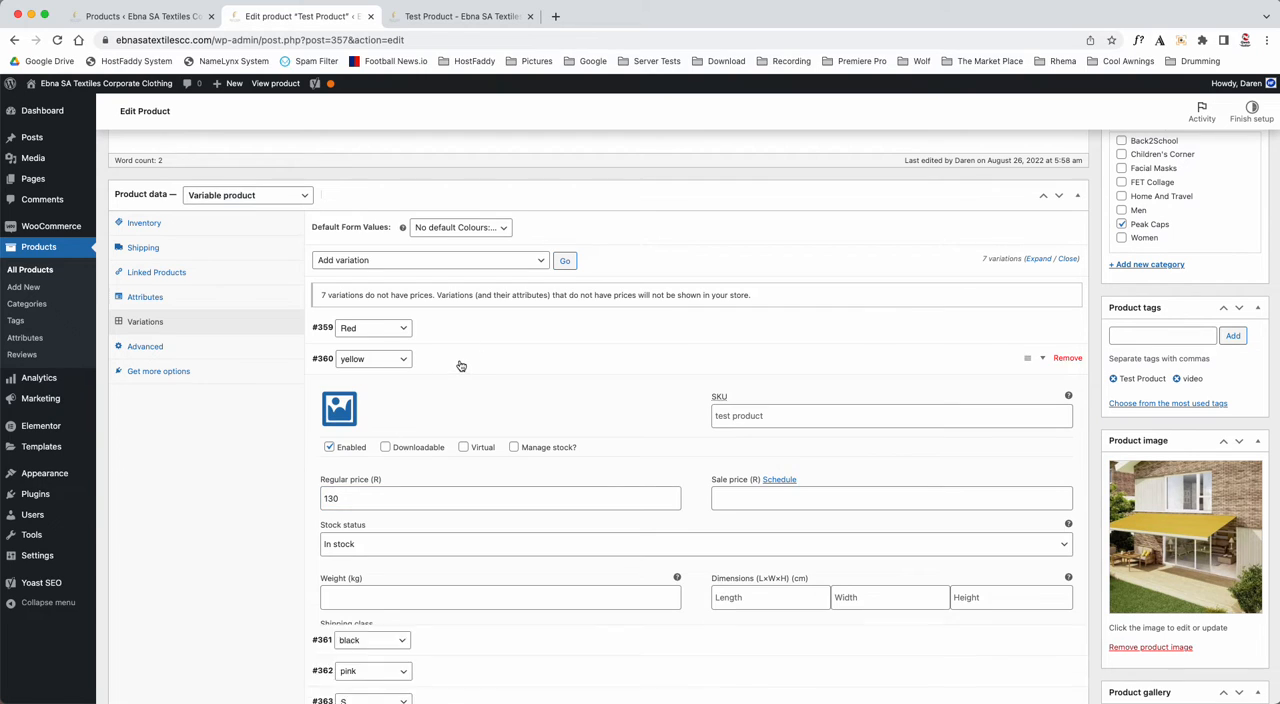
- Set the regular price of the black variation to 140 and of the pink variation to 150
{"action": "left_click", "coordinate": [449, 389]}
{"action": "left_click", "coordinate": [371, 529]}
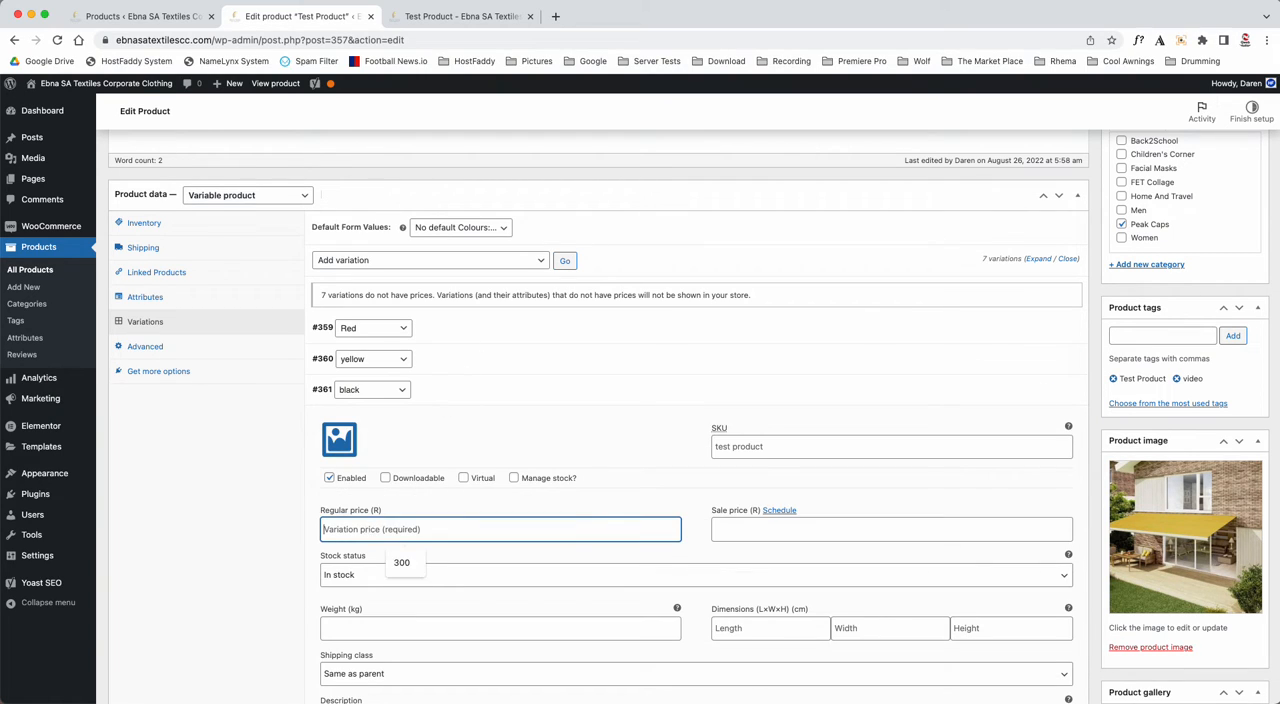
{"action": "type", "text": "140"}
{"action": "left_click", "coordinate": [466, 389]}
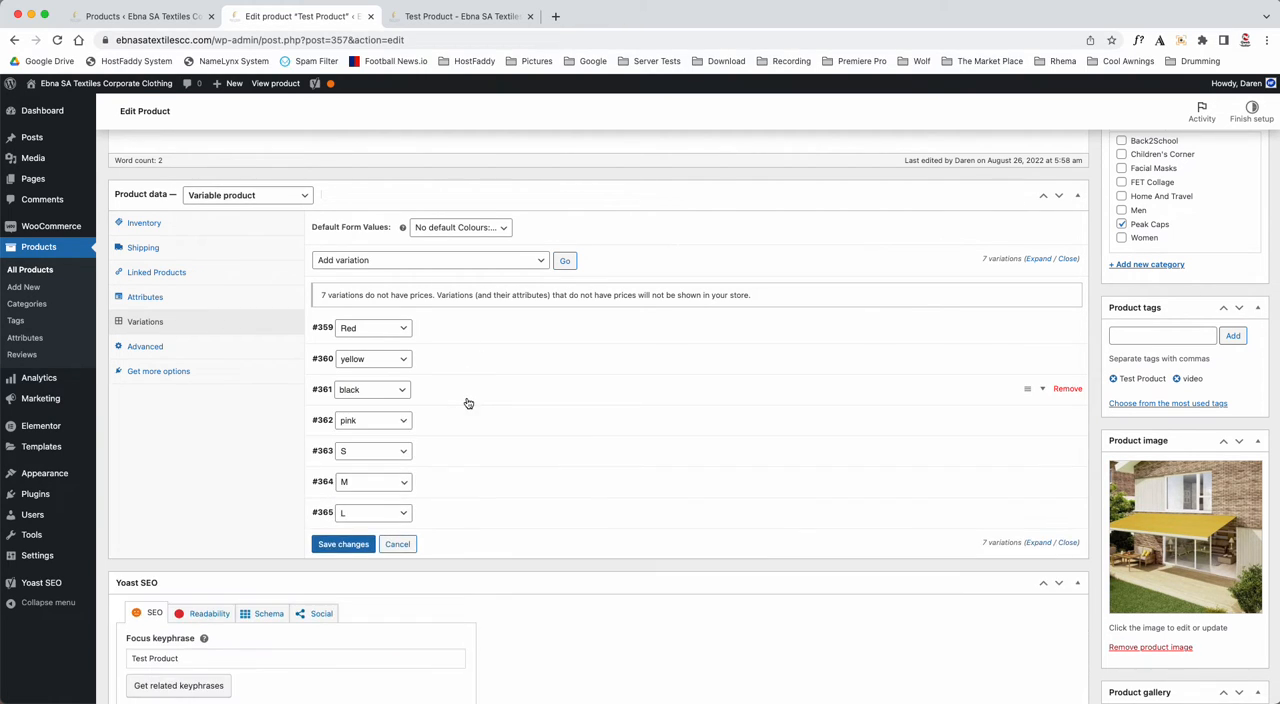
{"action": "left_click", "coordinate": [466, 420]}
{"action": "left_click", "coordinate": [393, 552]}
{"action": "type", "text": "150"}
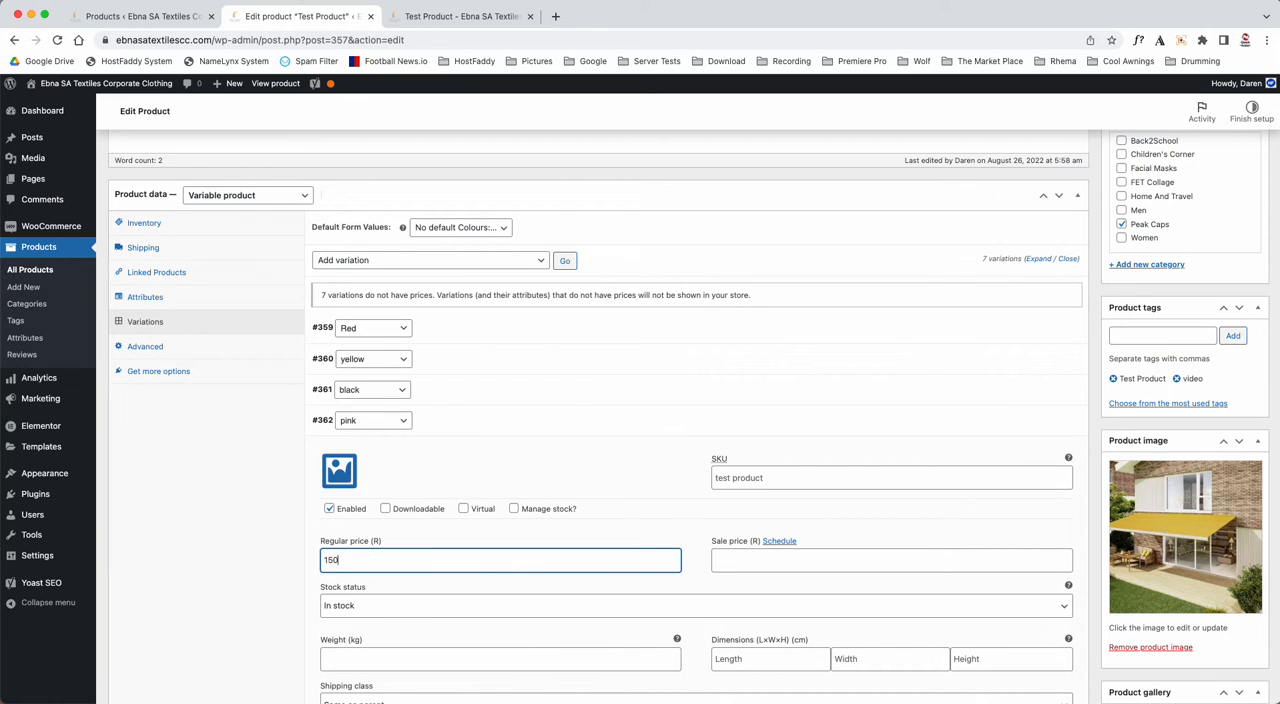
{"action": "left_click", "coordinate": [469, 416]}
- Set the regular price of the S variation to 500 and of the M variation to 550
{"action": "left_click", "coordinate": [455, 446]}
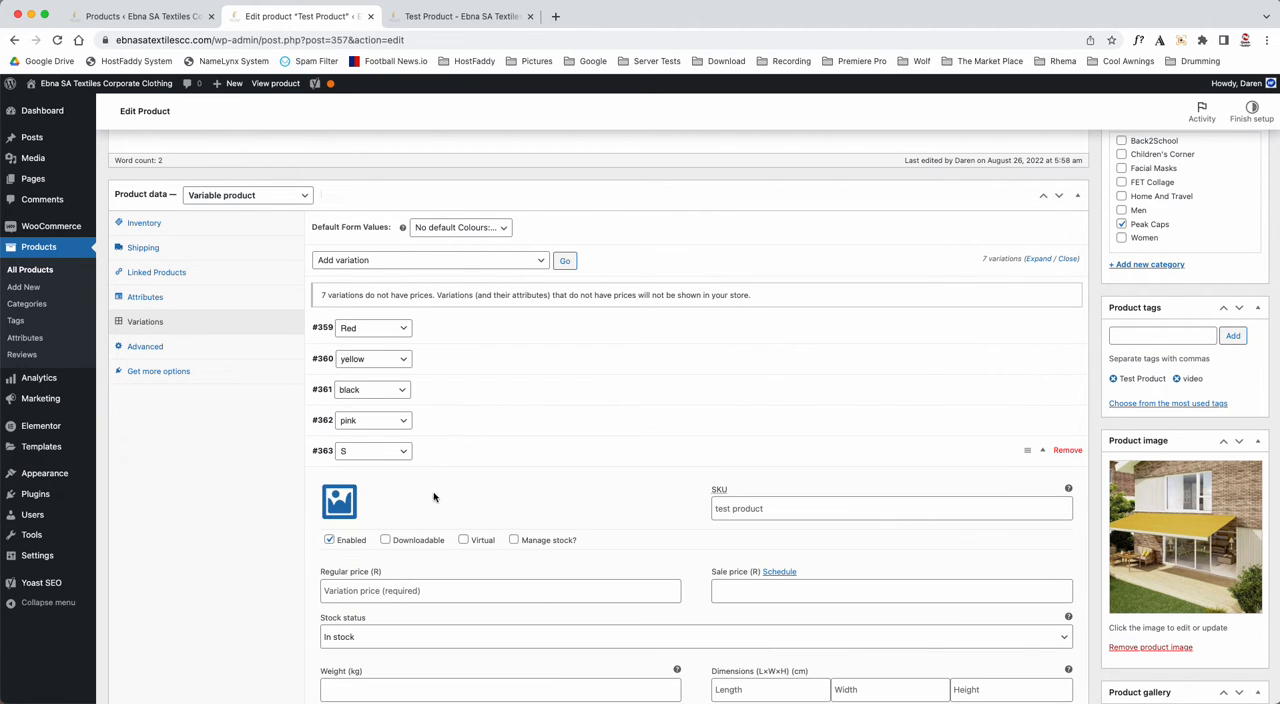
{"action": "left_click", "coordinate": [373, 590]}
{"action": "type", "text": "500"}
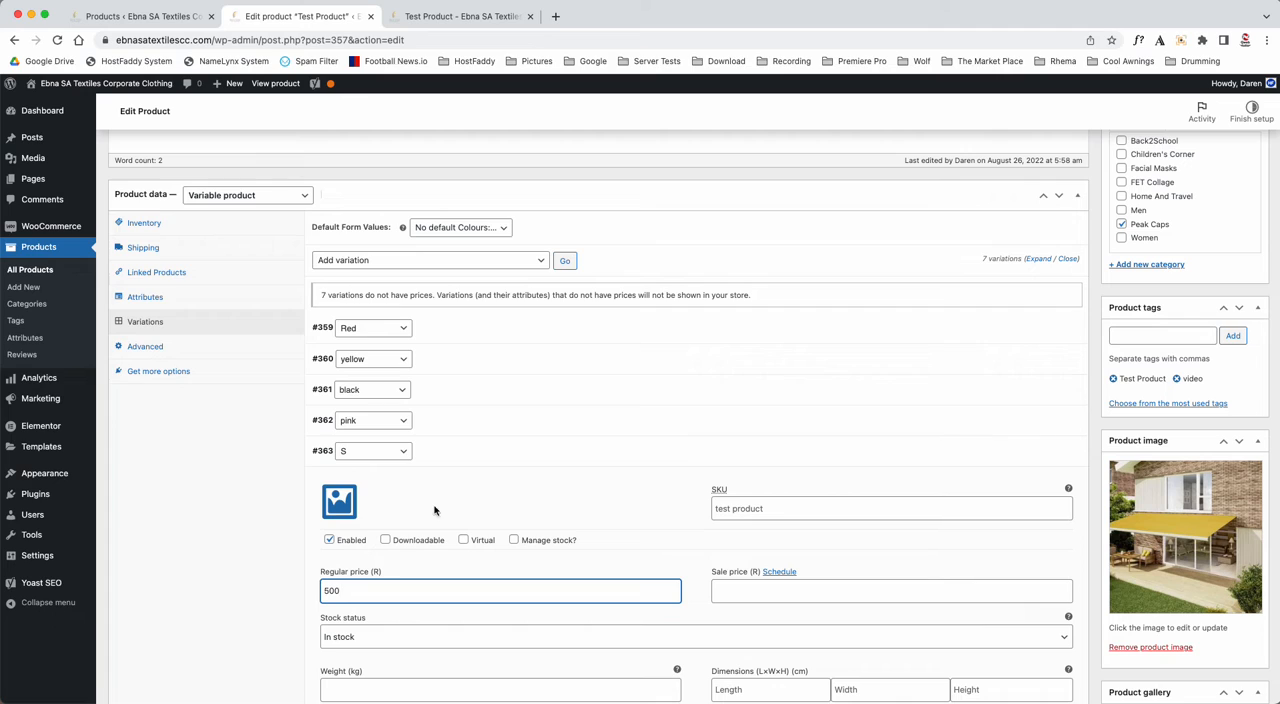
{"action": "left_click", "coordinate": [463, 449]}
{"action": "left_click", "coordinate": [462, 482]}
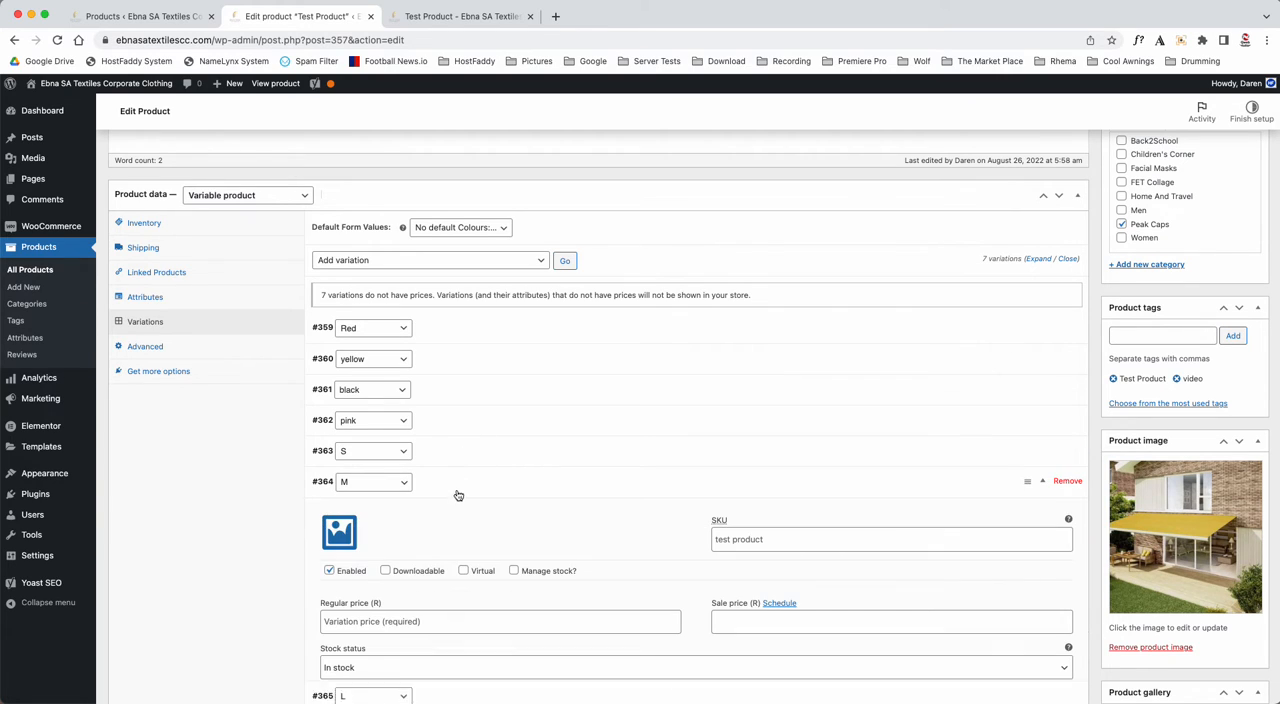
{"action": "left_click", "coordinate": [388, 622]}
{"action": "type", "text": "550"}
{"action": "left_click", "coordinate": [476, 487]}
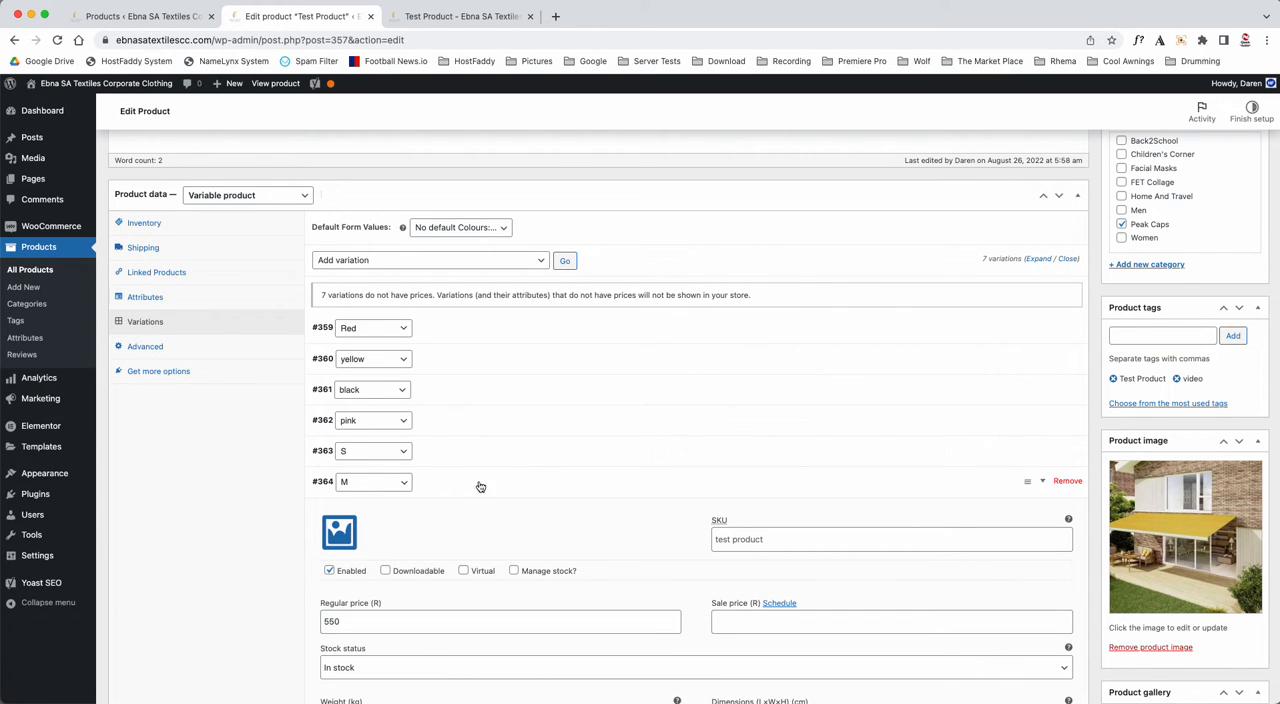
- Enter a regular price for the L variation and save the changes to all variations
{"action": "left_click", "coordinate": [462, 512]}
{"action": "left_click", "coordinate": [378, 650]}
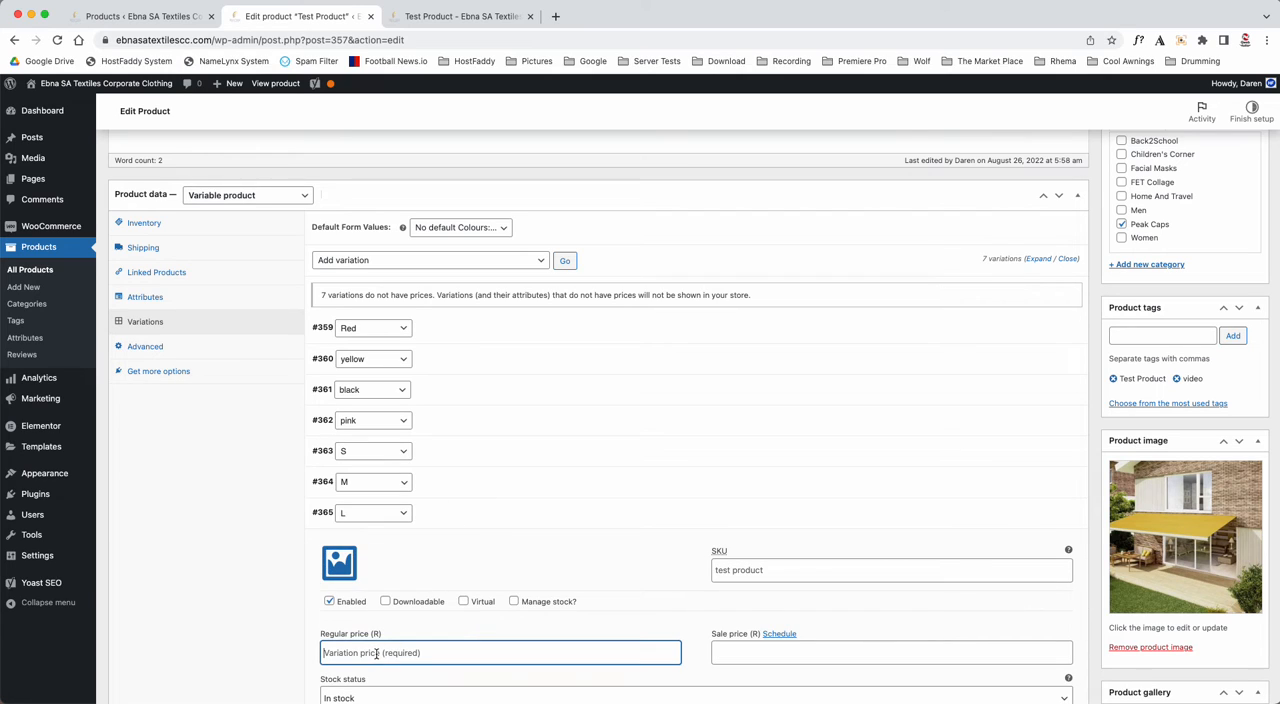
{"action": "type", "text": "600"}
{"action": "left_click", "coordinate": [454, 523]}
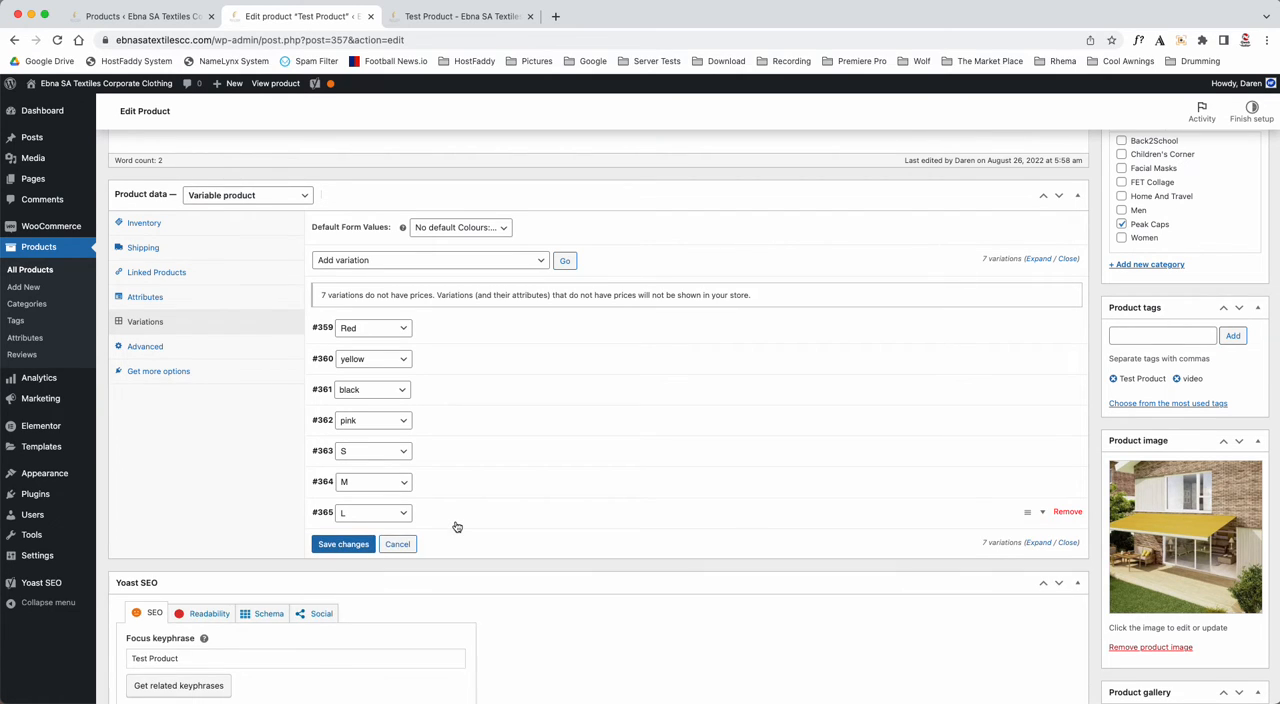
{"action": "left_click", "coordinate": [357, 549]}
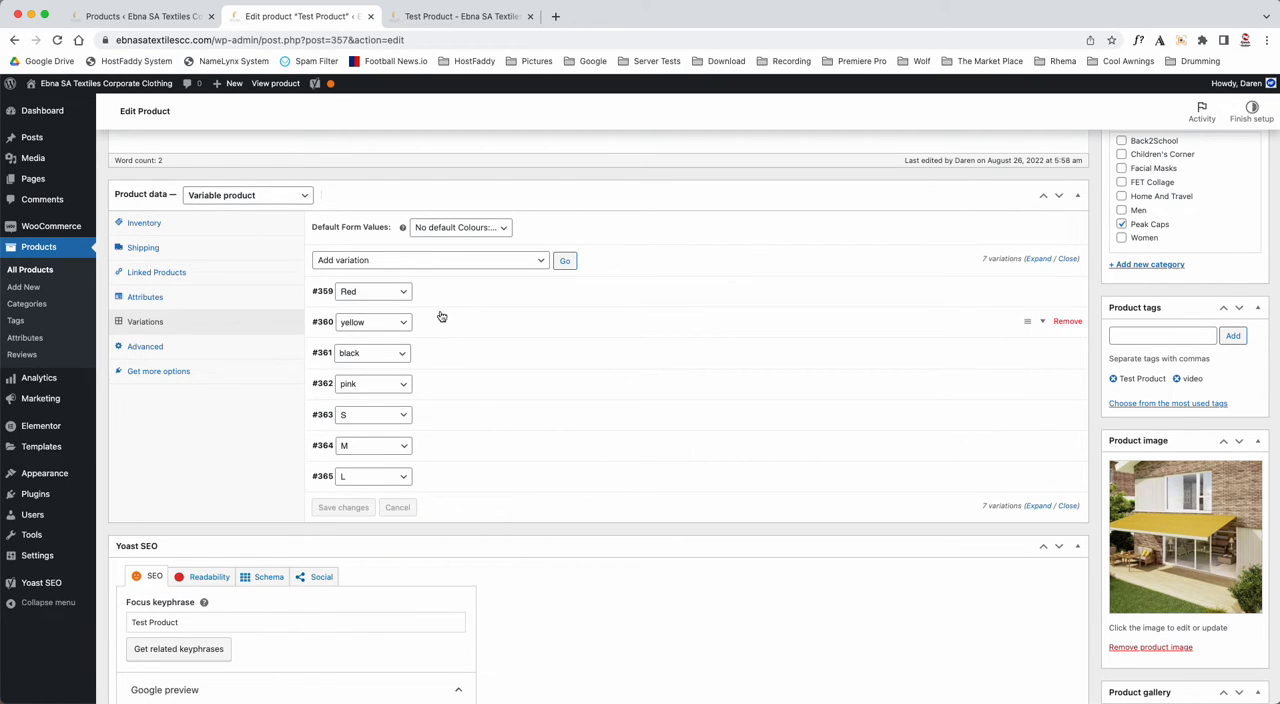
- Update the product and reload its shop page to check the displayed price range
{"action": "scroll", "coordinate": [523, 434], "scroll_direction": "up", "scroll_amount": 5}
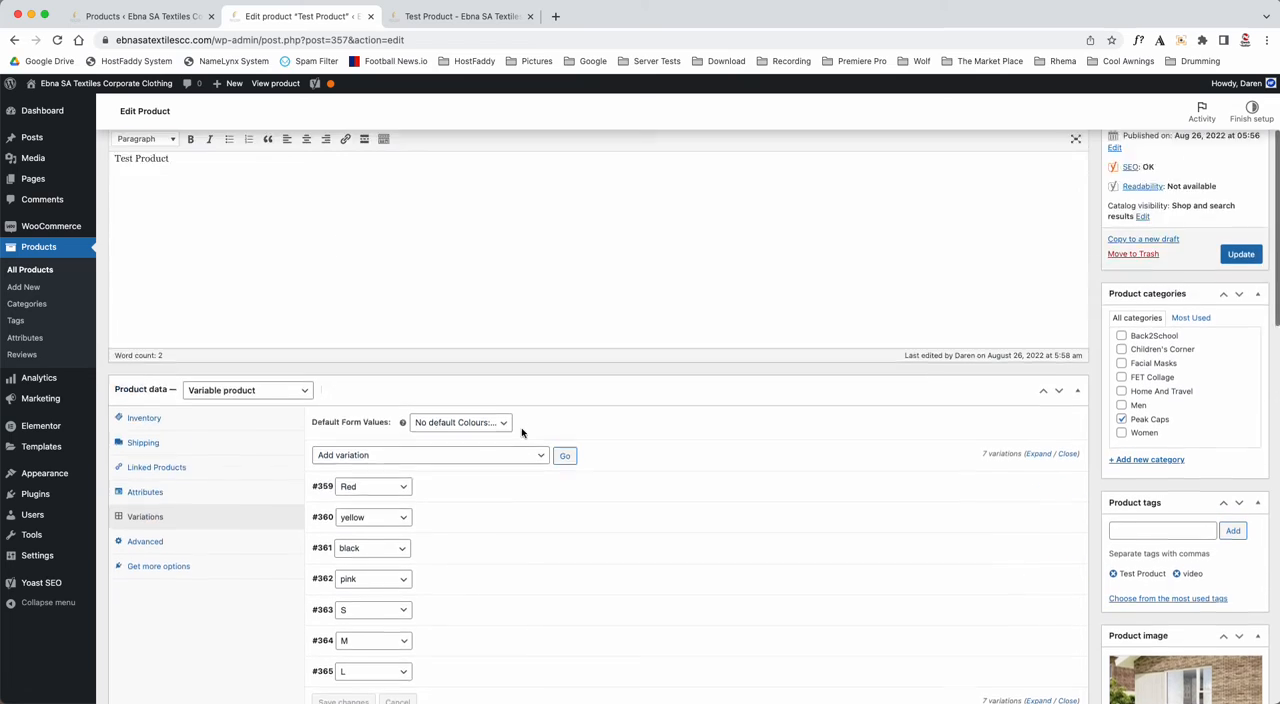
{"action": "left_click", "coordinate": [1240, 353]}
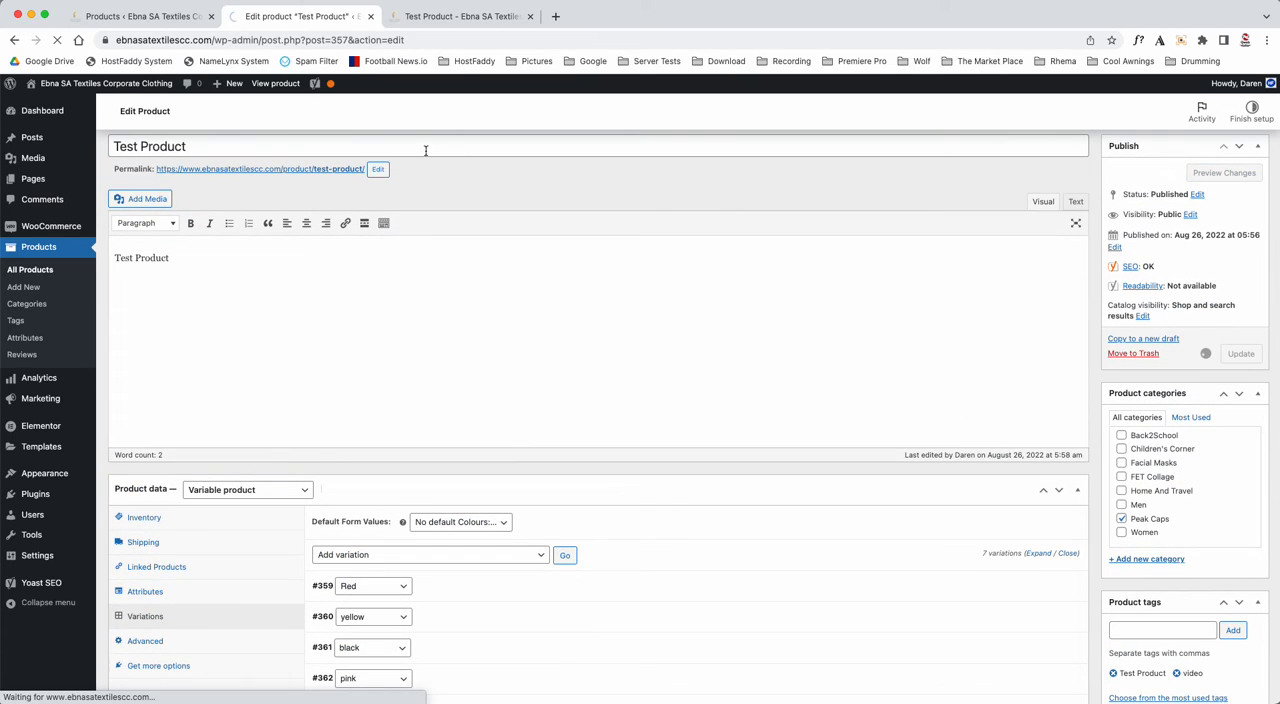
{"action": "left_click", "coordinate": [474, 20]}
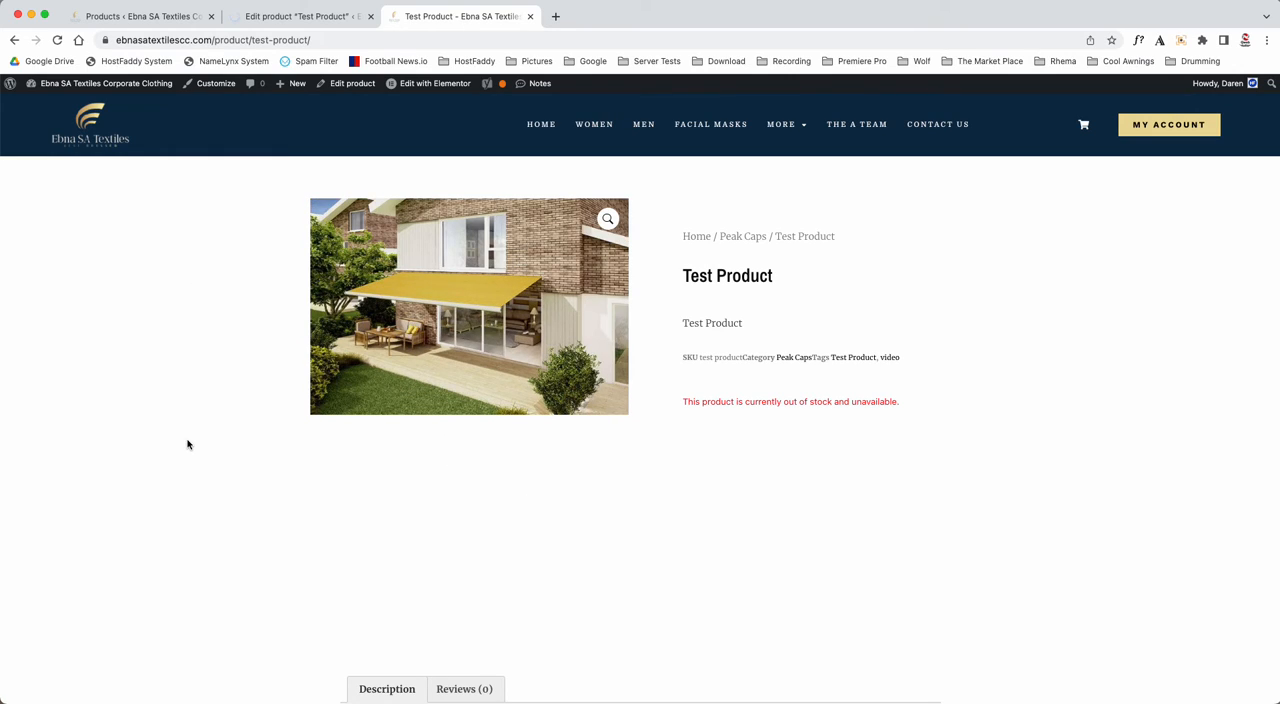
{"action": "key", "text": "super+r"}
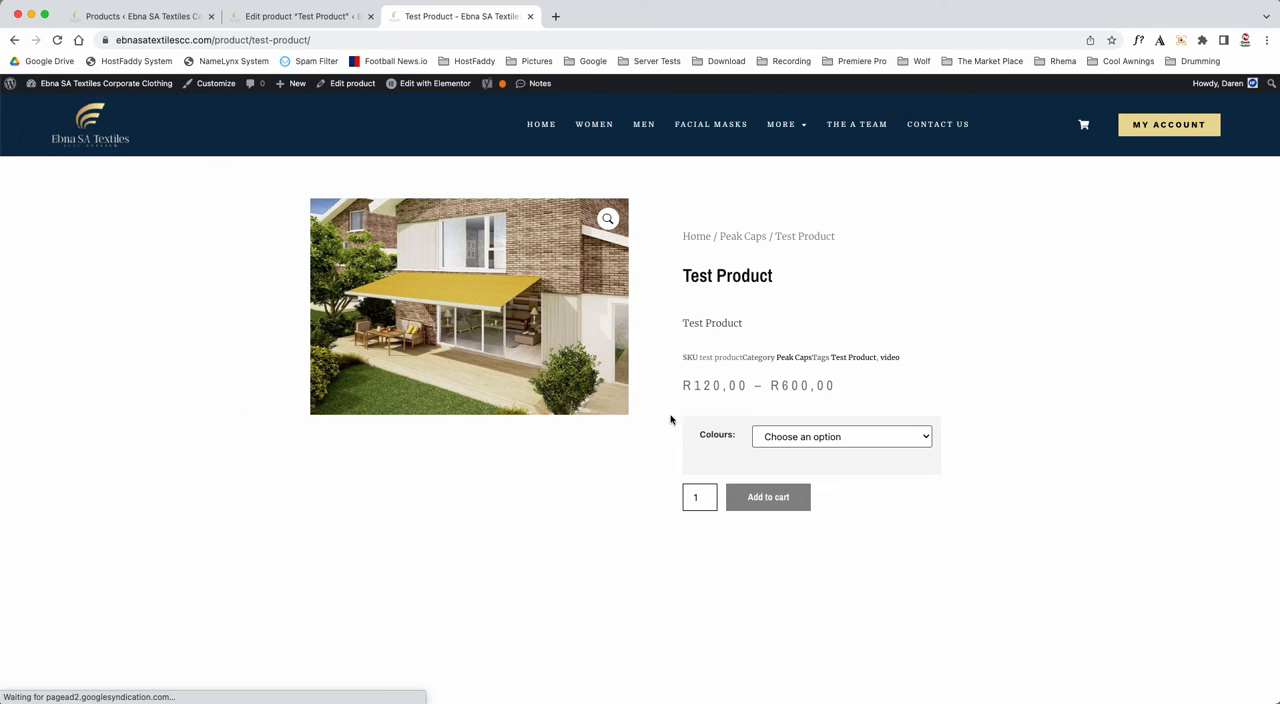
{"action": "left_click_drag", "start_coordinate": [694, 385], "coordinate": [840, 388]}
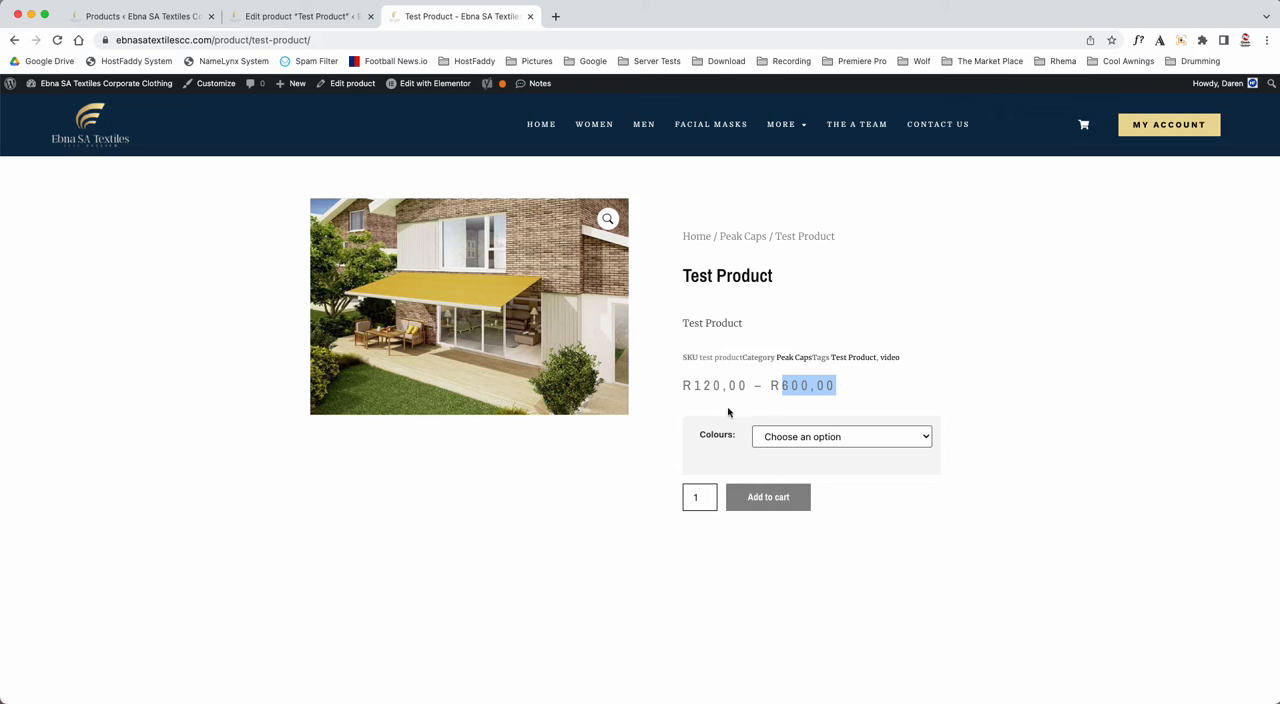
- Check the individual prices on the shop page by choosing Red, L, pink, yellow, black and Red again as the Colours option
{"action": "left_click", "coordinate": [777, 436]}
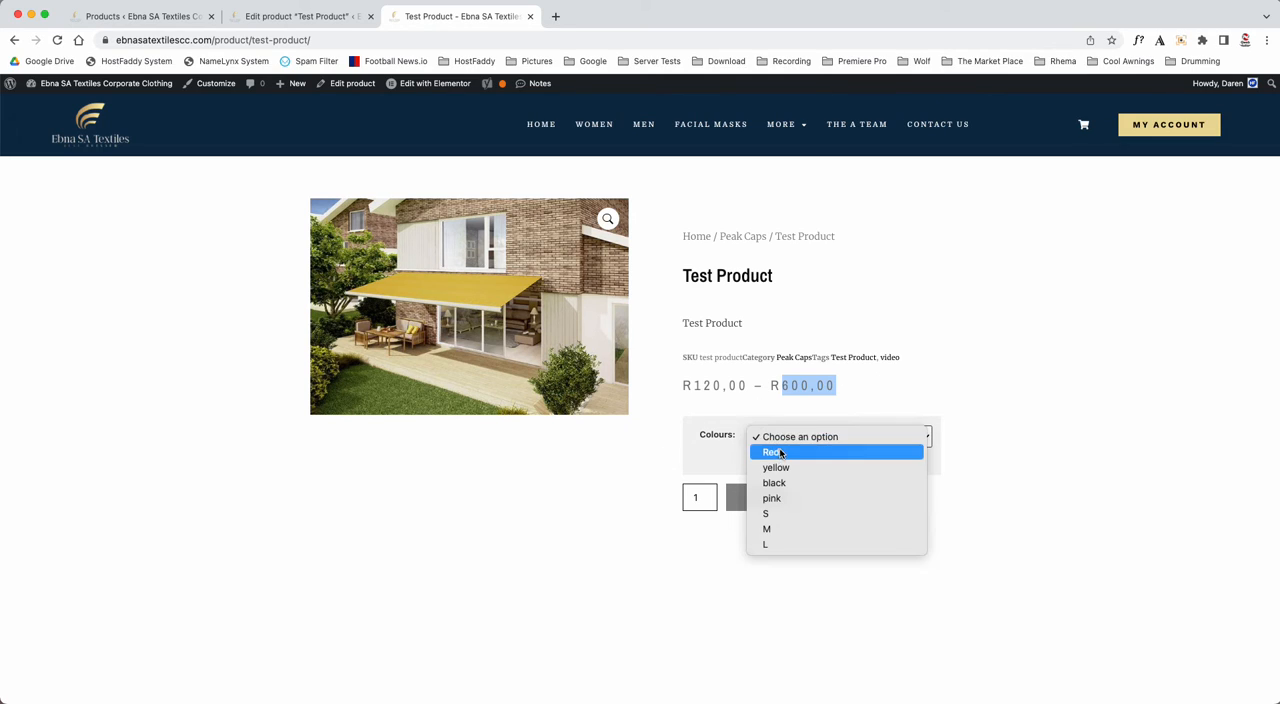
{"action": "left_click", "coordinate": [777, 450]}
{"action": "left_click", "coordinate": [796, 444]}
{"action": "left_click", "coordinate": [775, 530]}
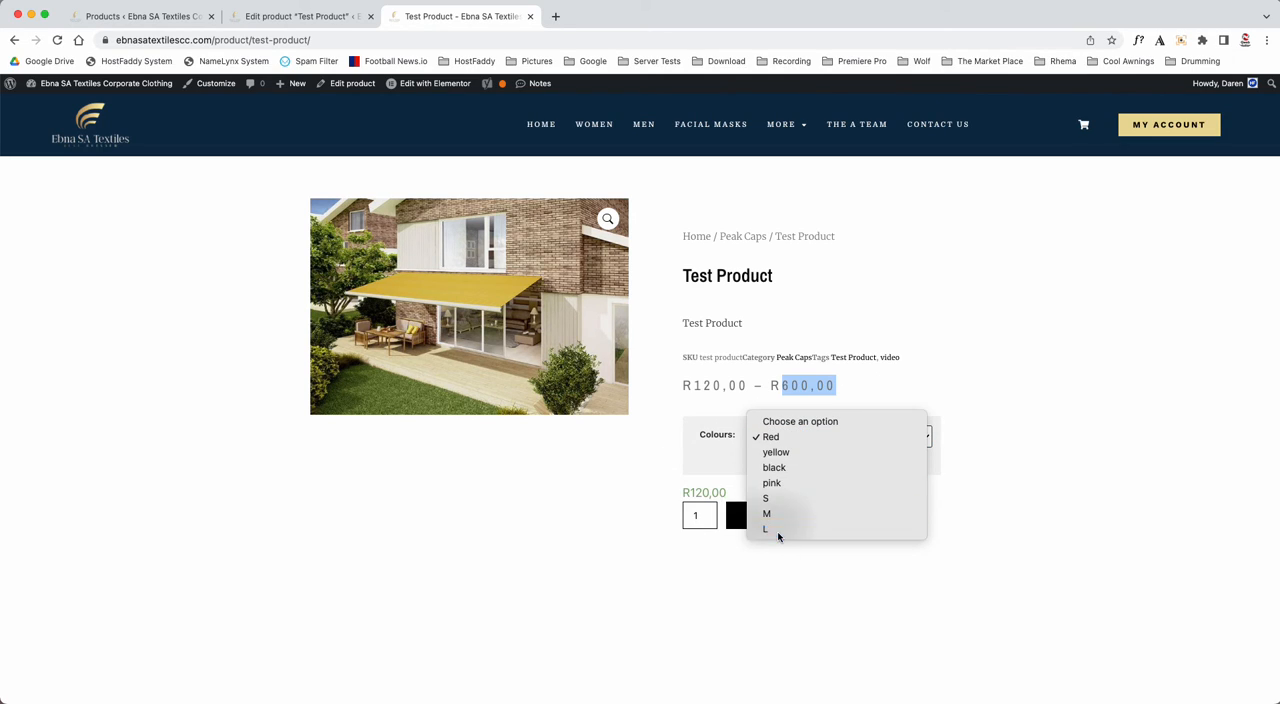
{"action": "left_click", "coordinate": [796, 441]}
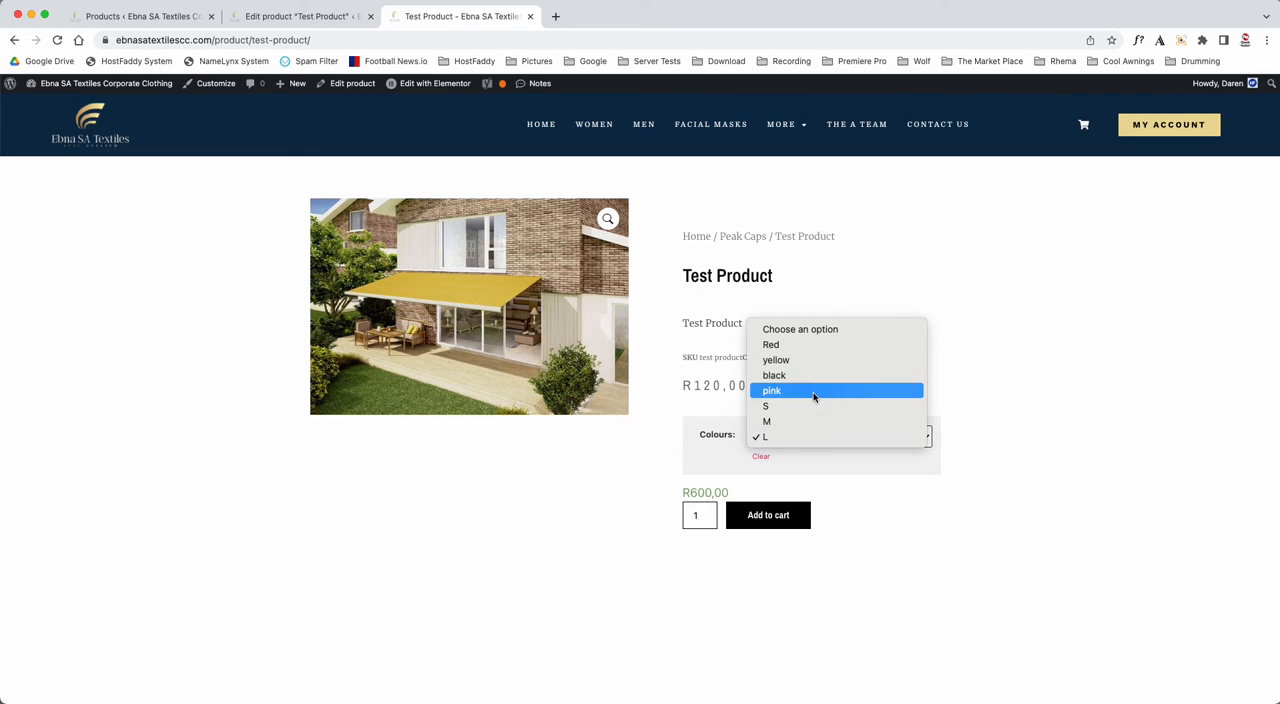
{"action": "left_click", "coordinate": [814, 392]}
{"action": "left_click", "coordinate": [806, 439]}
{"action": "left_click", "coordinate": [820, 404]}
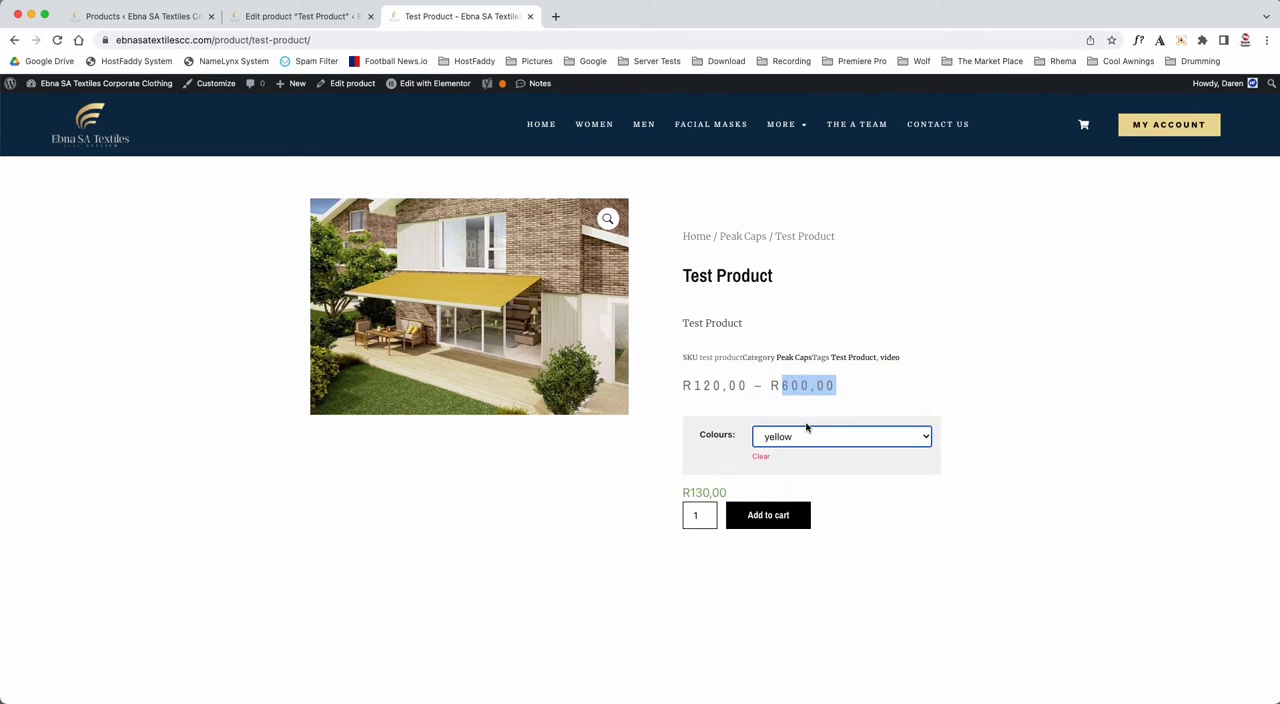
{"action": "left_click", "coordinate": [806, 432]}
{"action": "left_click", "coordinate": [802, 460]}
{"action": "left_click", "coordinate": [811, 437]}
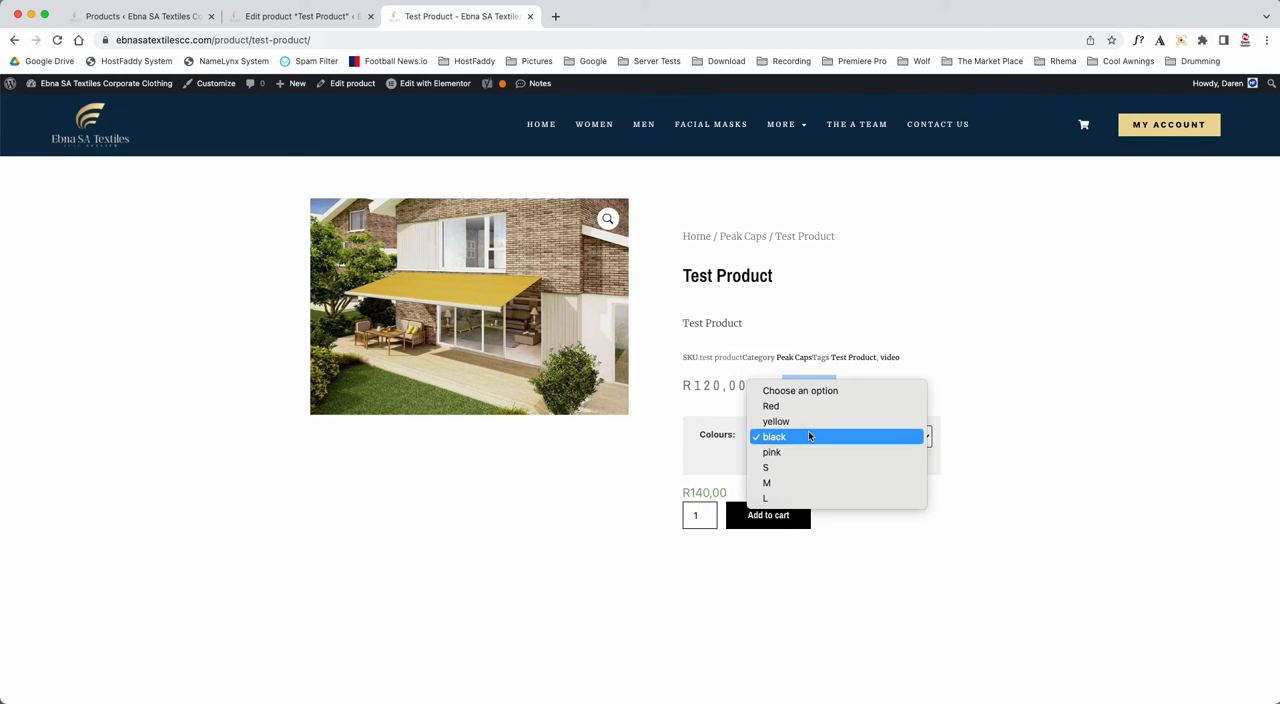
{"action": "left_click", "coordinate": [812, 414]}
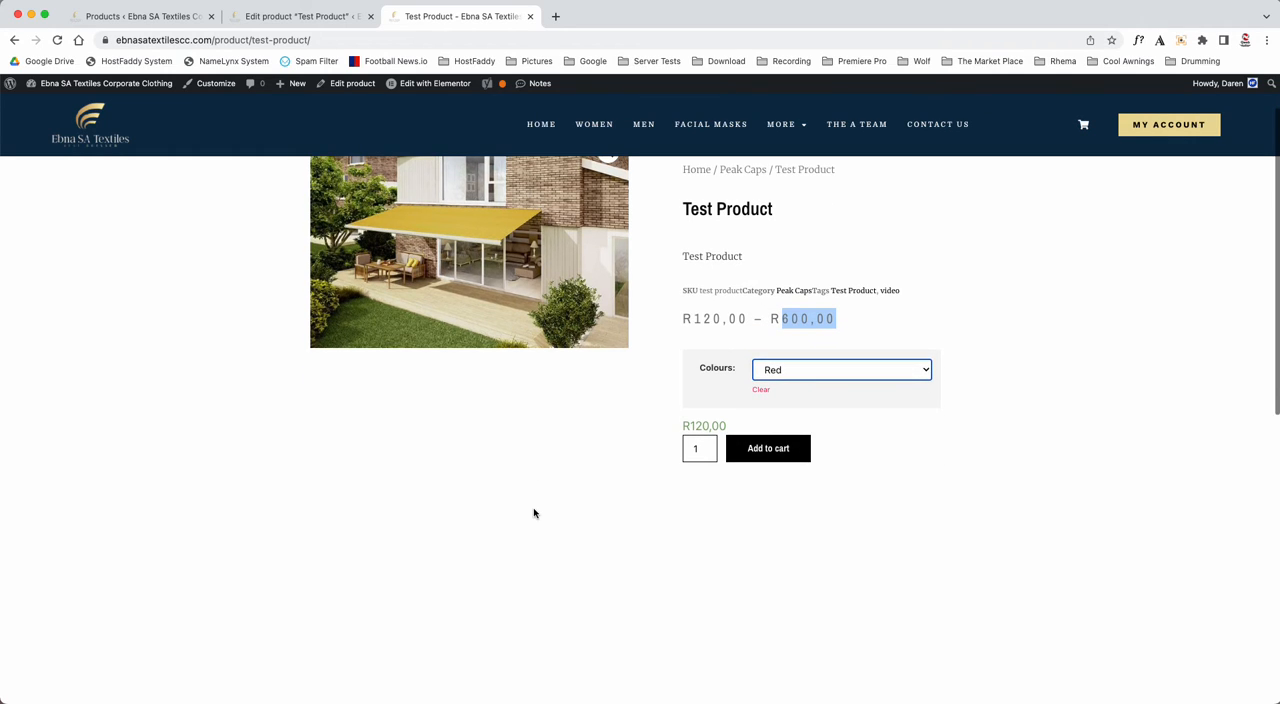
- In the product editor, set the red handbag picture from the media library as the Red variation's image and save the variation changes
{"action": "left_click", "coordinate": [289, 17]}
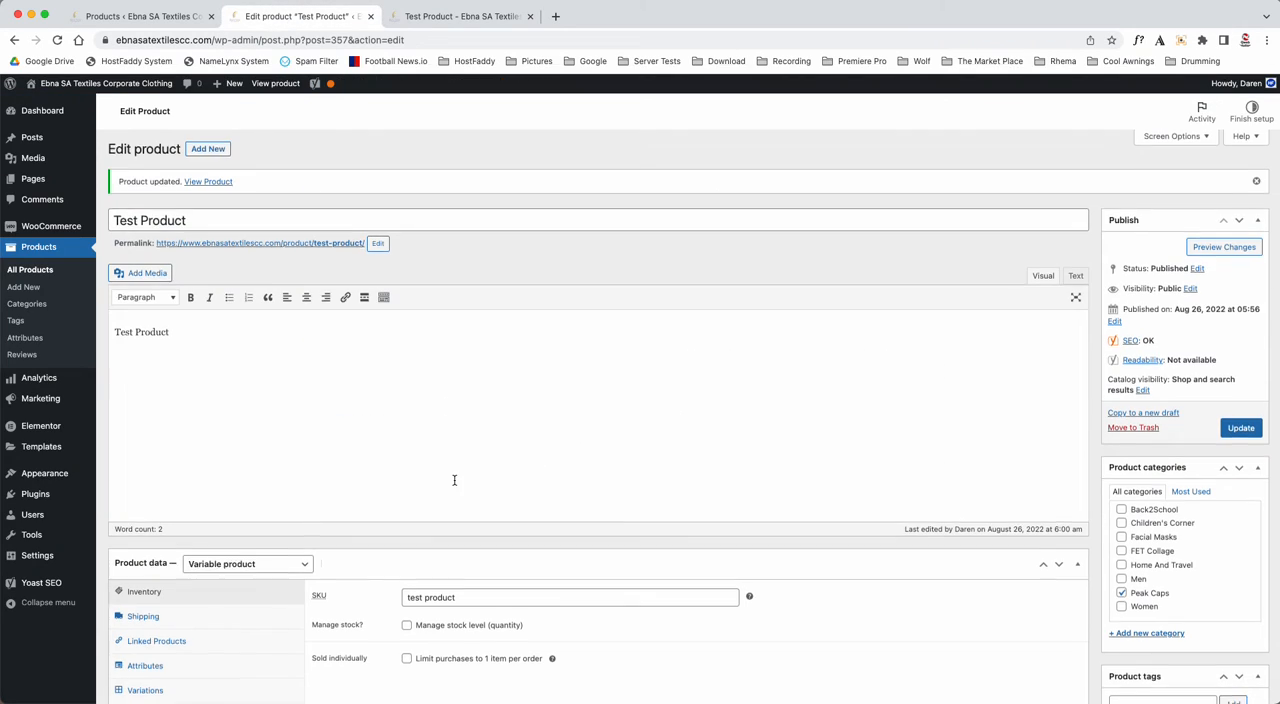
{"action": "scroll", "coordinate": [454, 480], "scroll_direction": "down", "scroll_amount": 3}
{"action": "left_click", "coordinate": [143, 462]}
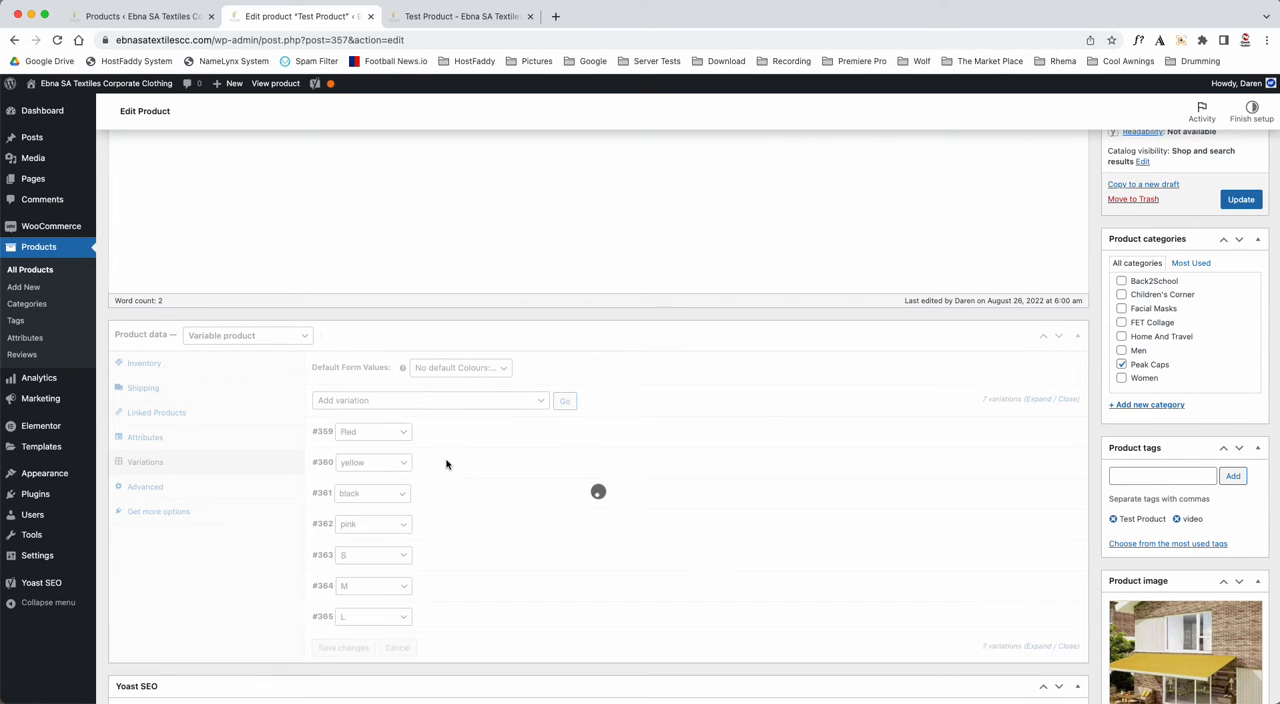
{"action": "scroll", "coordinate": [449, 400], "scroll_direction": "down", "scroll_amount": 2}
{"action": "left_click", "coordinate": [457, 300]}
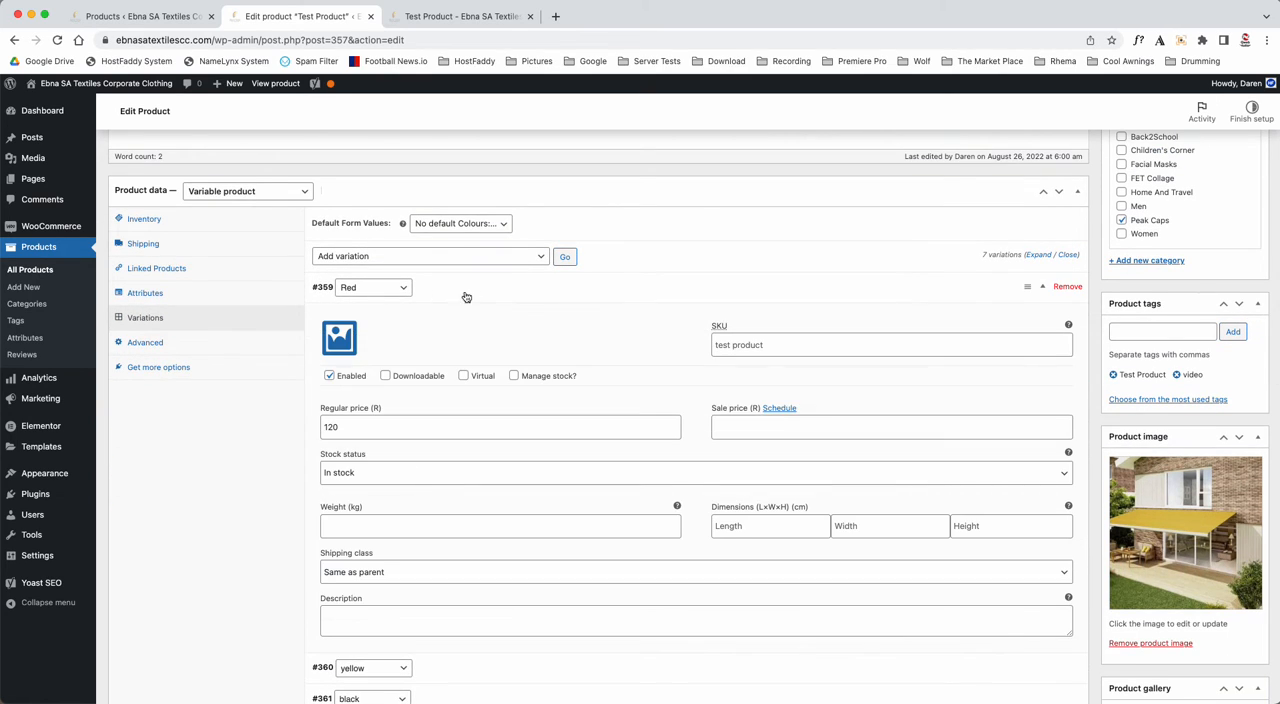
{"action": "left_click", "coordinate": [338, 333]}
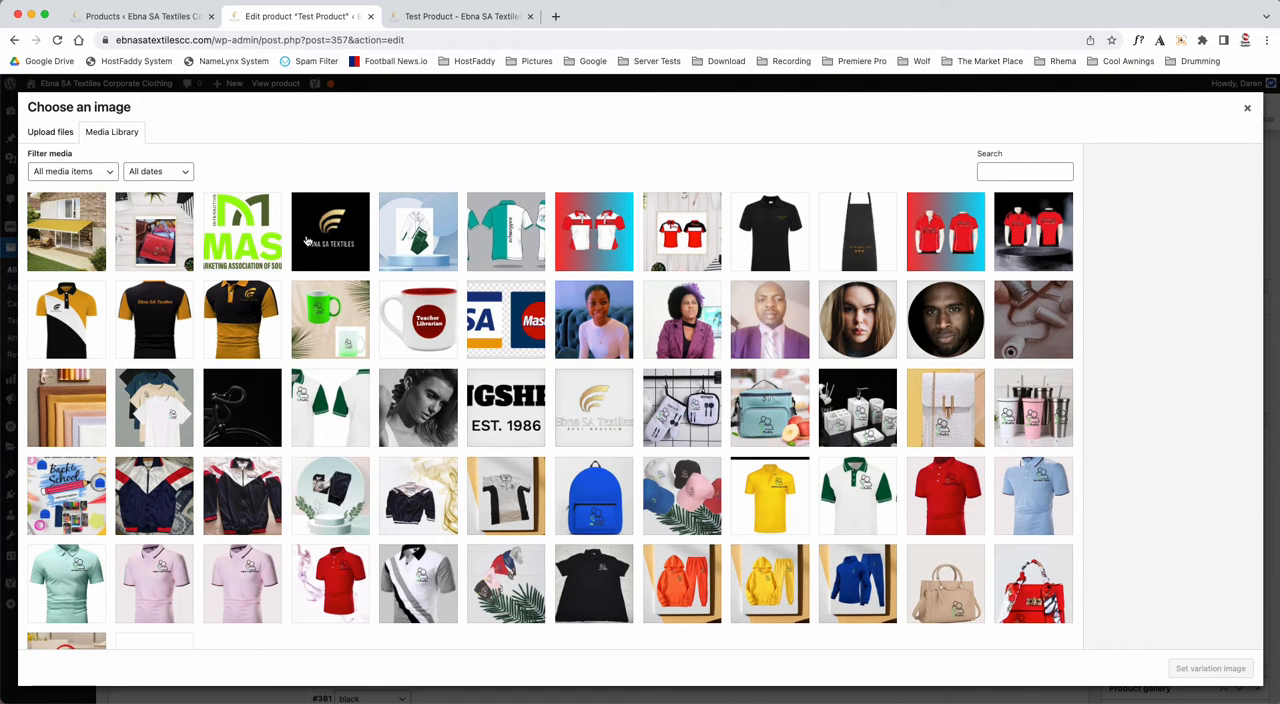
{"action": "left_click", "coordinate": [172, 246]}
{"action": "left_click", "coordinate": [1198, 668]}
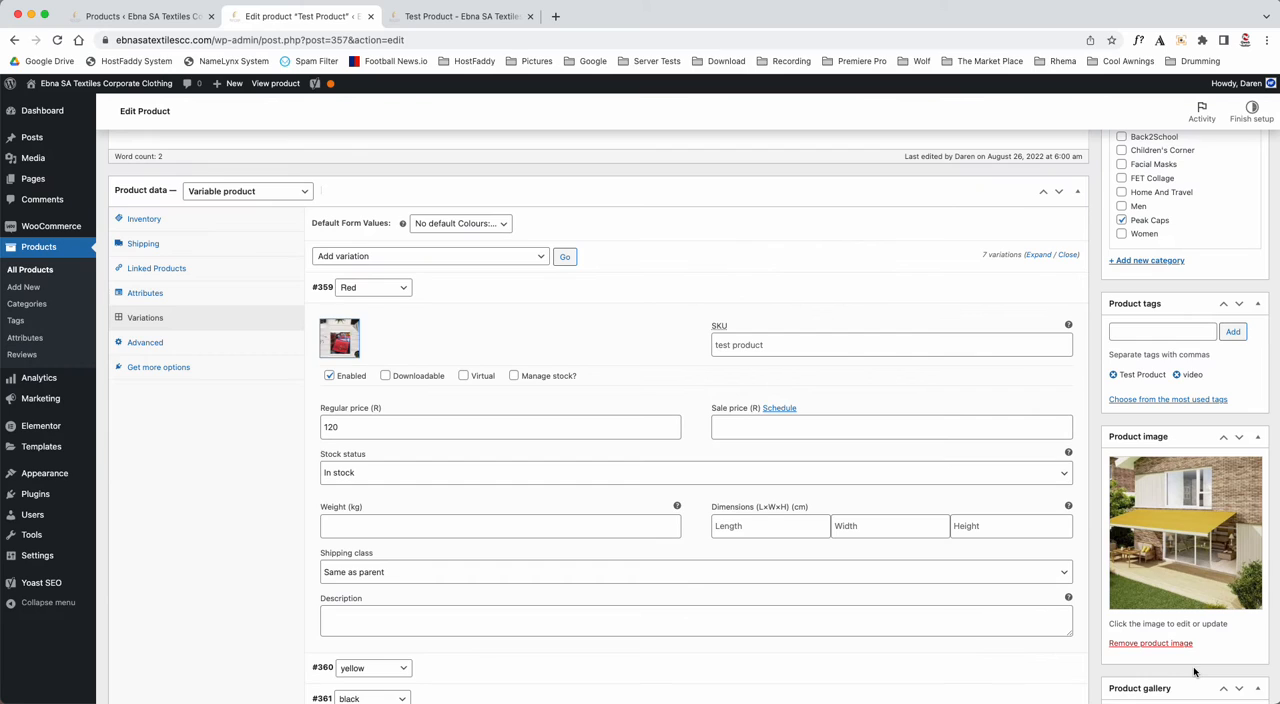
{"action": "left_click", "coordinate": [428, 287]}
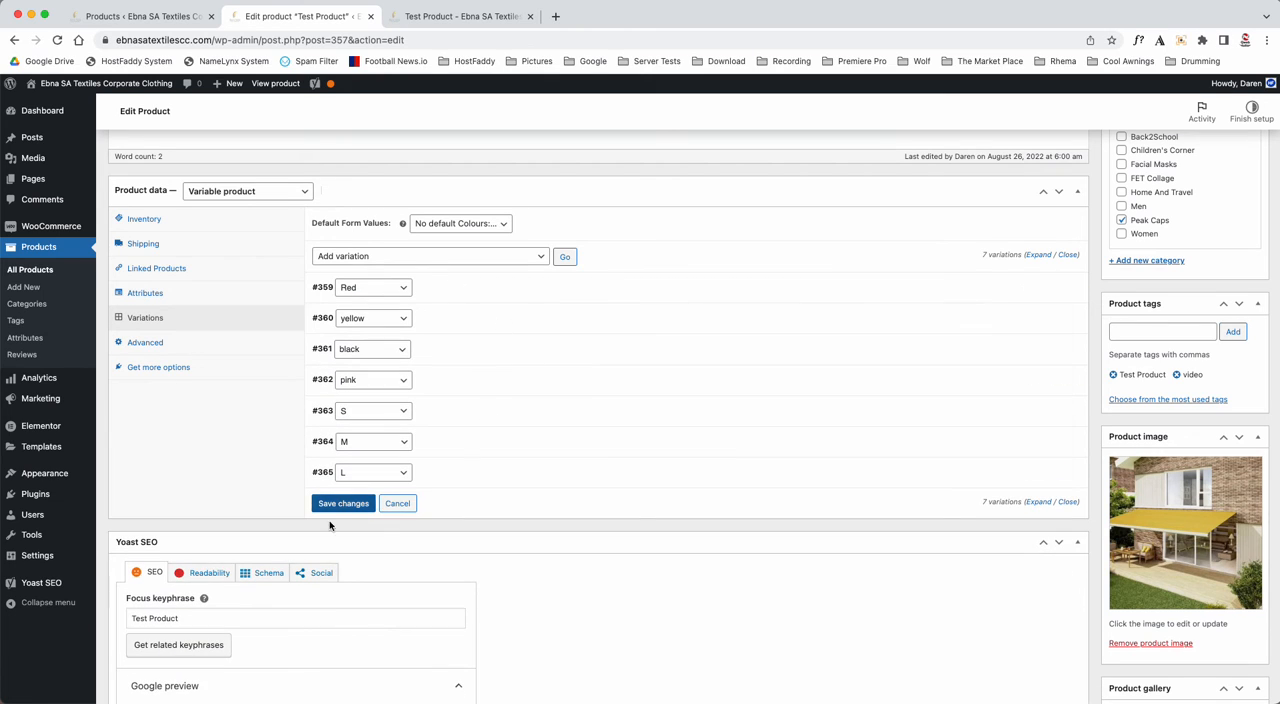
{"action": "left_click", "coordinate": [340, 506]}
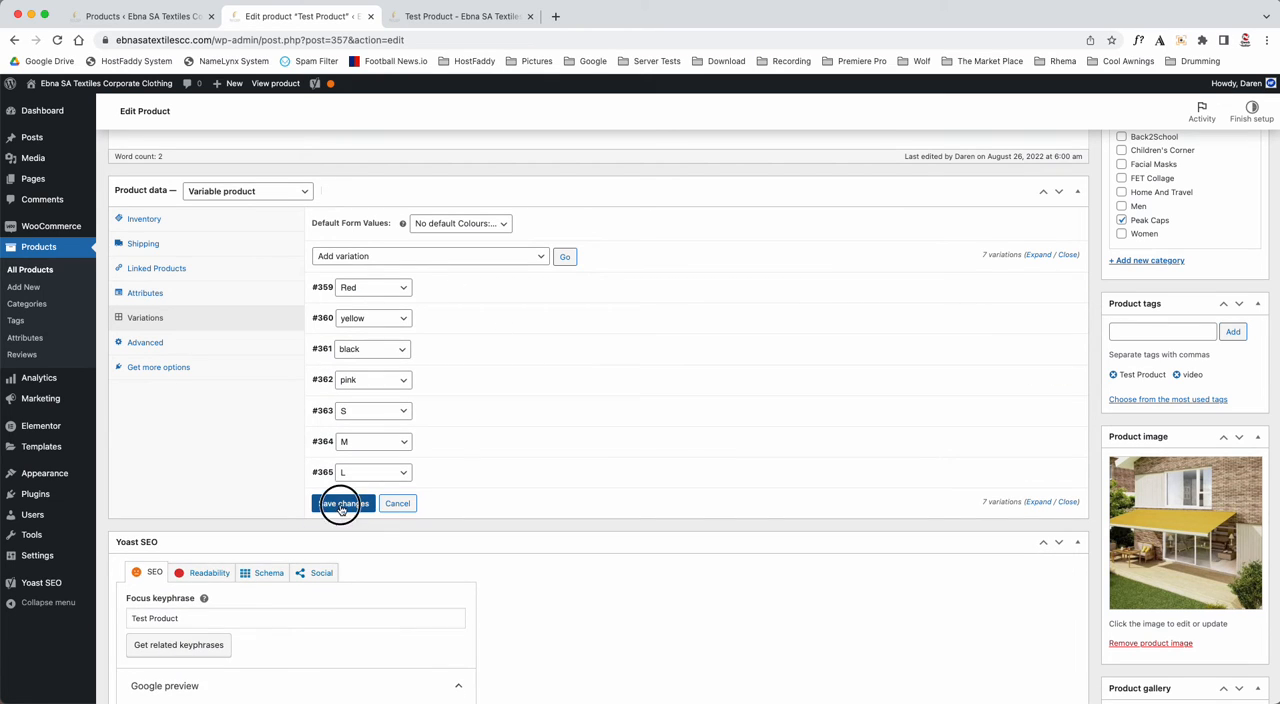
- Update the published product with the Red variation's new image
{"action": "left_click", "coordinate": [460, 16]}
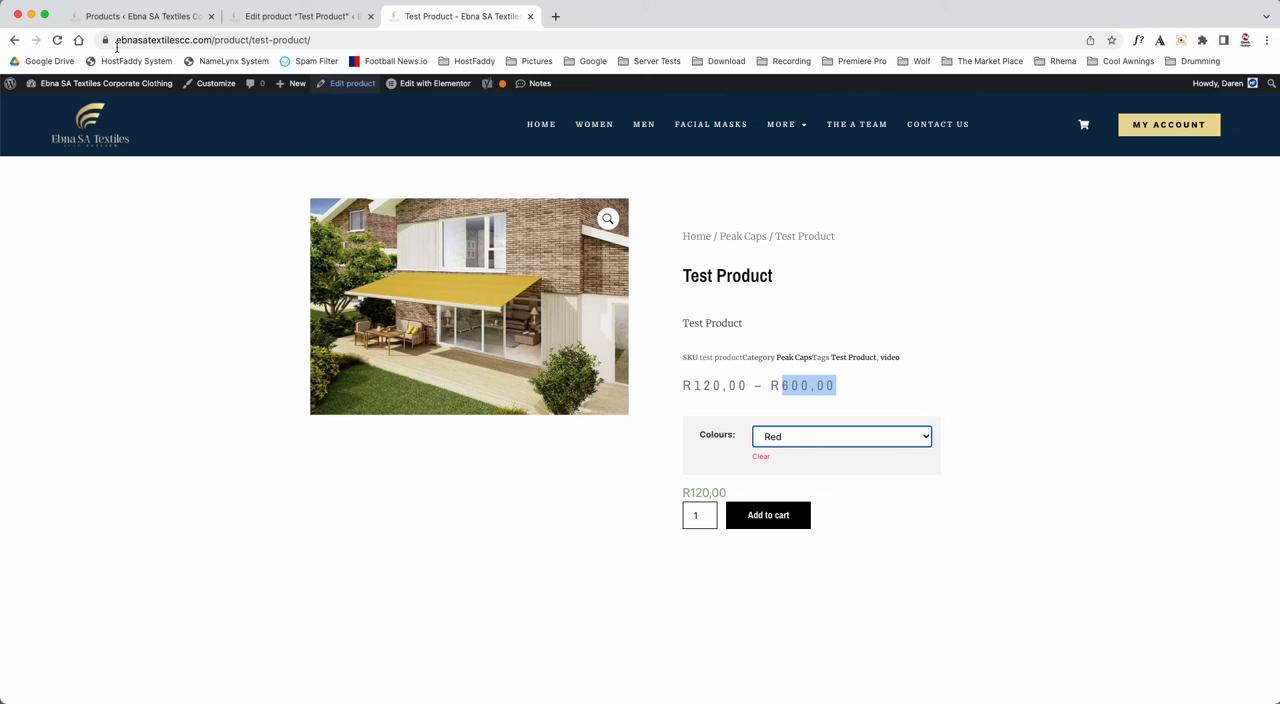
{"action": "left_click", "coordinate": [352, 83]}
{"action": "left_click", "coordinate": [333, 16]}
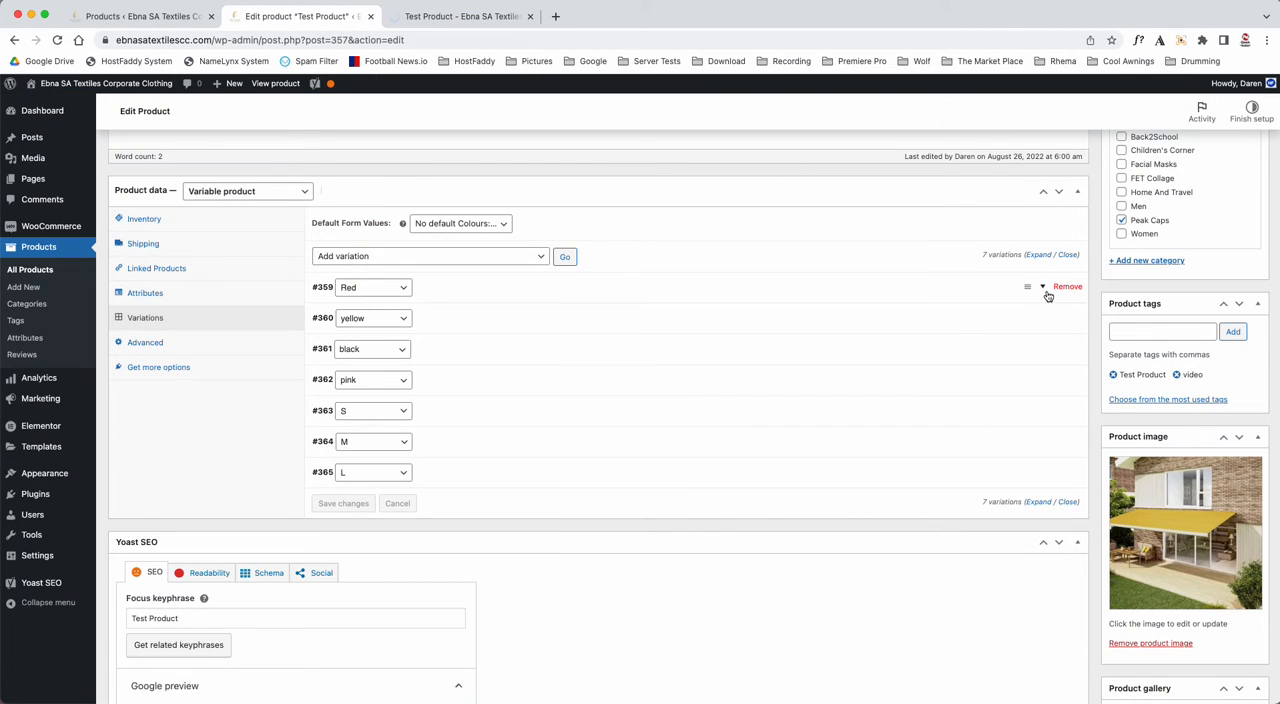
{"action": "scroll", "coordinate": [1051, 291], "scroll_direction": "up", "scroll_amount": 5}
{"action": "left_click", "coordinate": [1238, 429]}
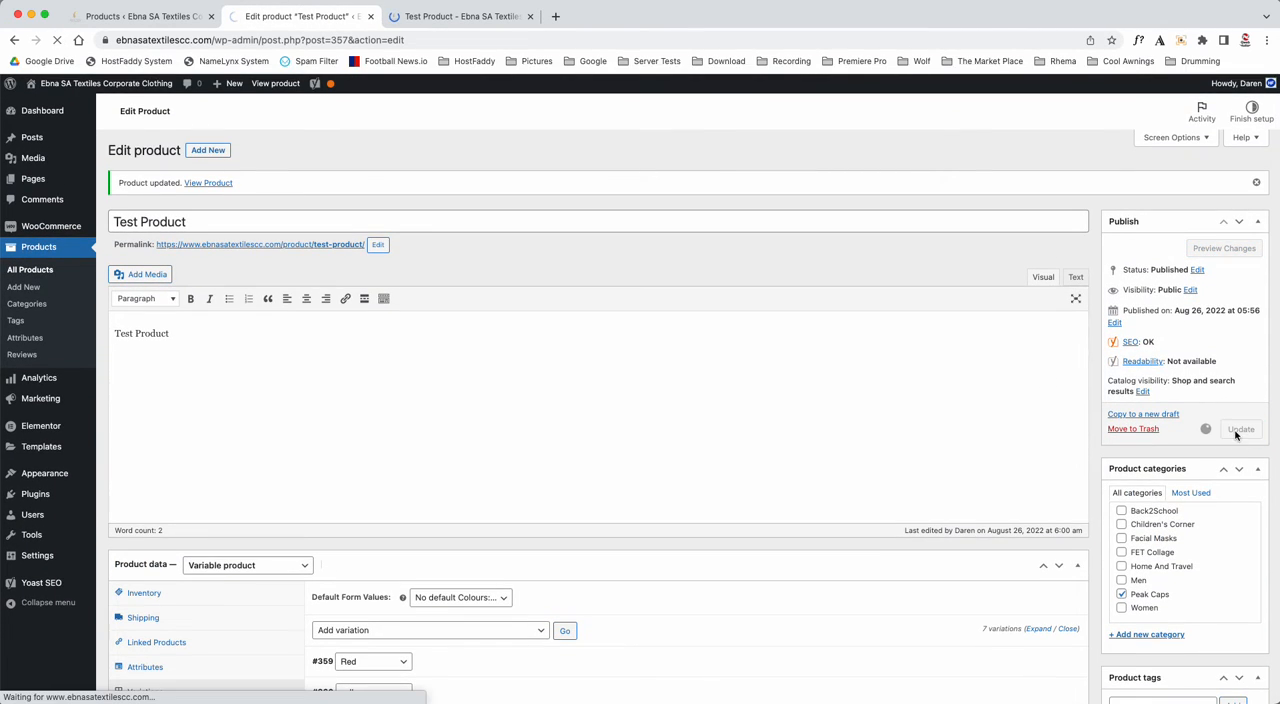
- Reload the shop page and check which product image appears for Red, yellow and black
{"action": "left_click", "coordinate": [440, 16]}
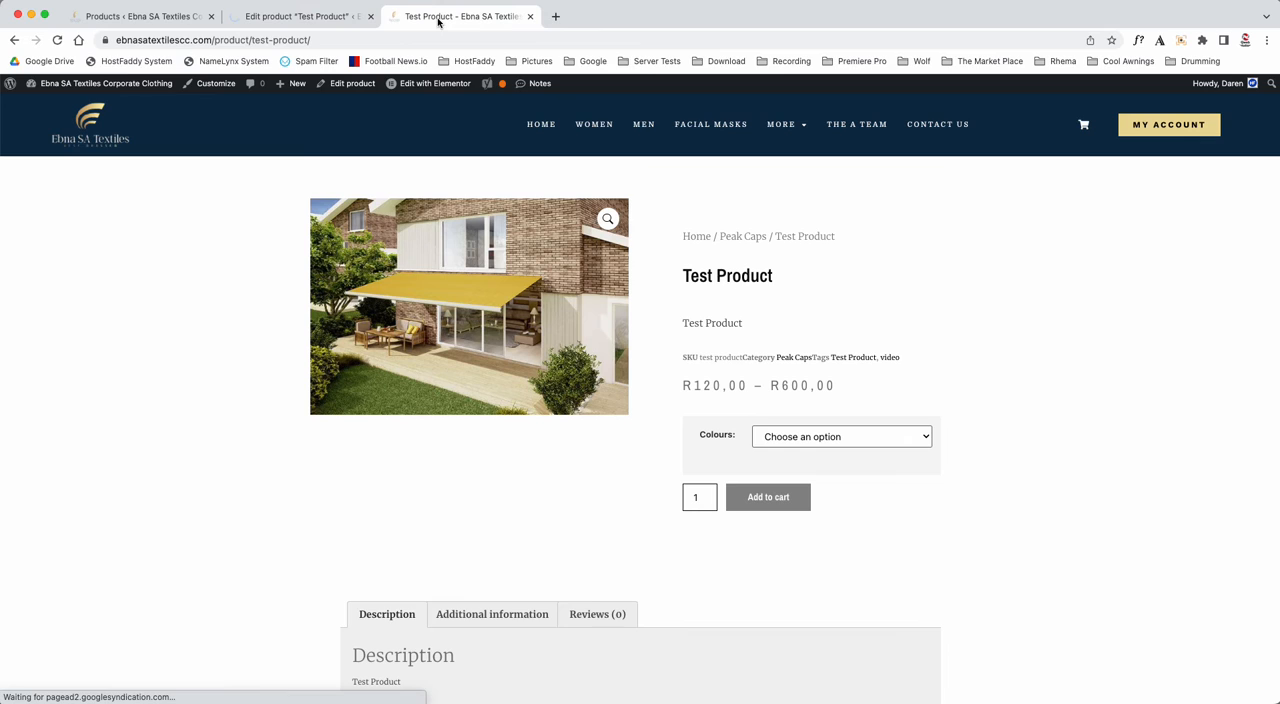
{"action": "left_click", "coordinate": [58, 41]}
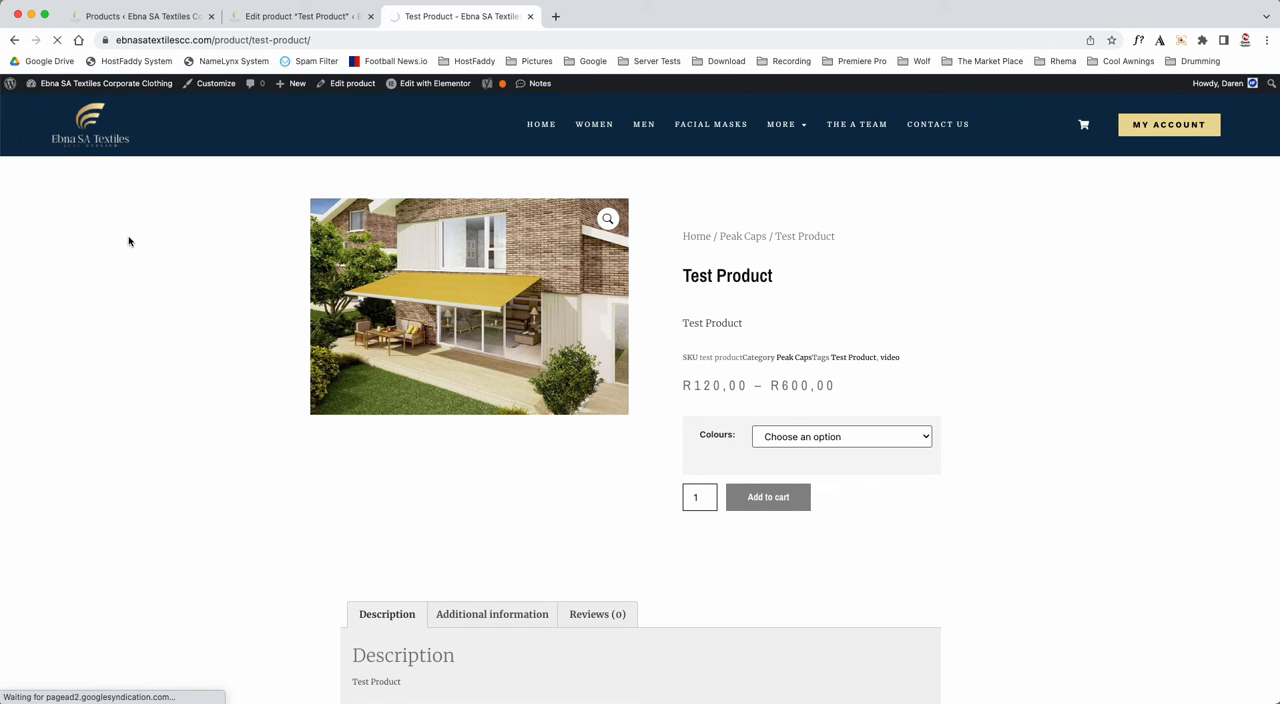
{"action": "left_click", "coordinate": [806, 437]}
{"action": "left_click", "coordinate": [797, 452]}
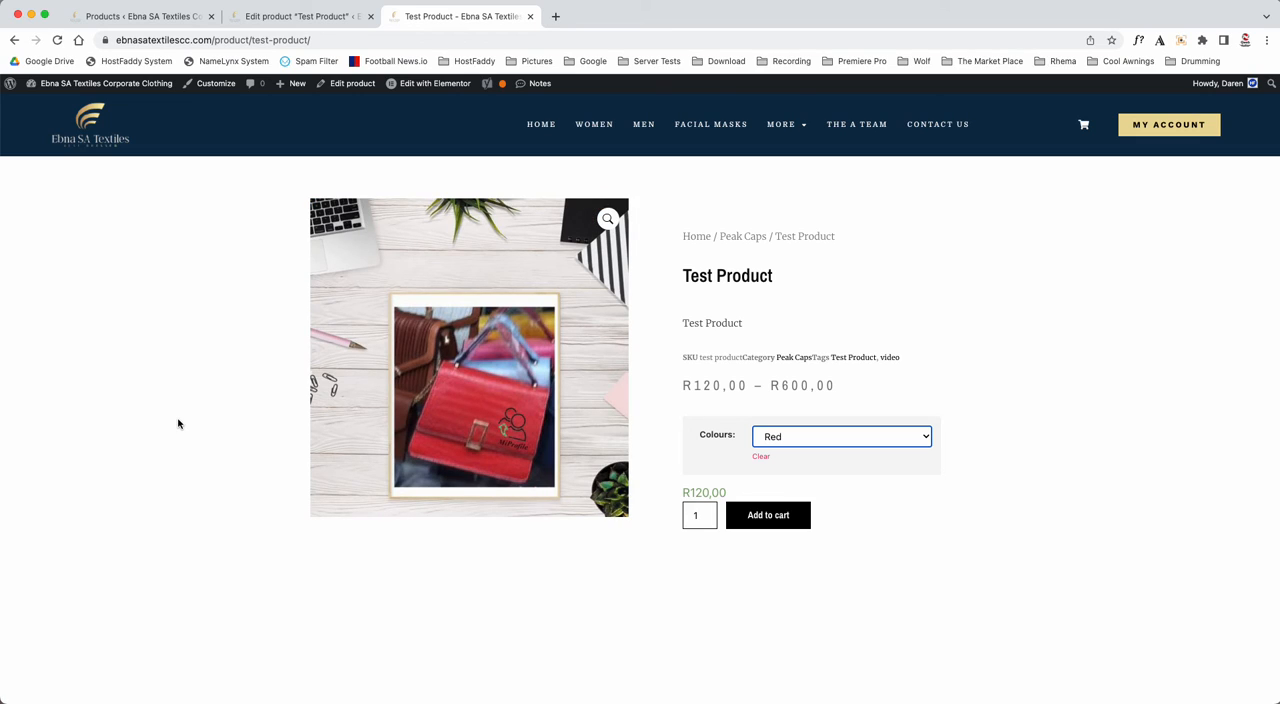
{"action": "left_click", "coordinate": [830, 439]}
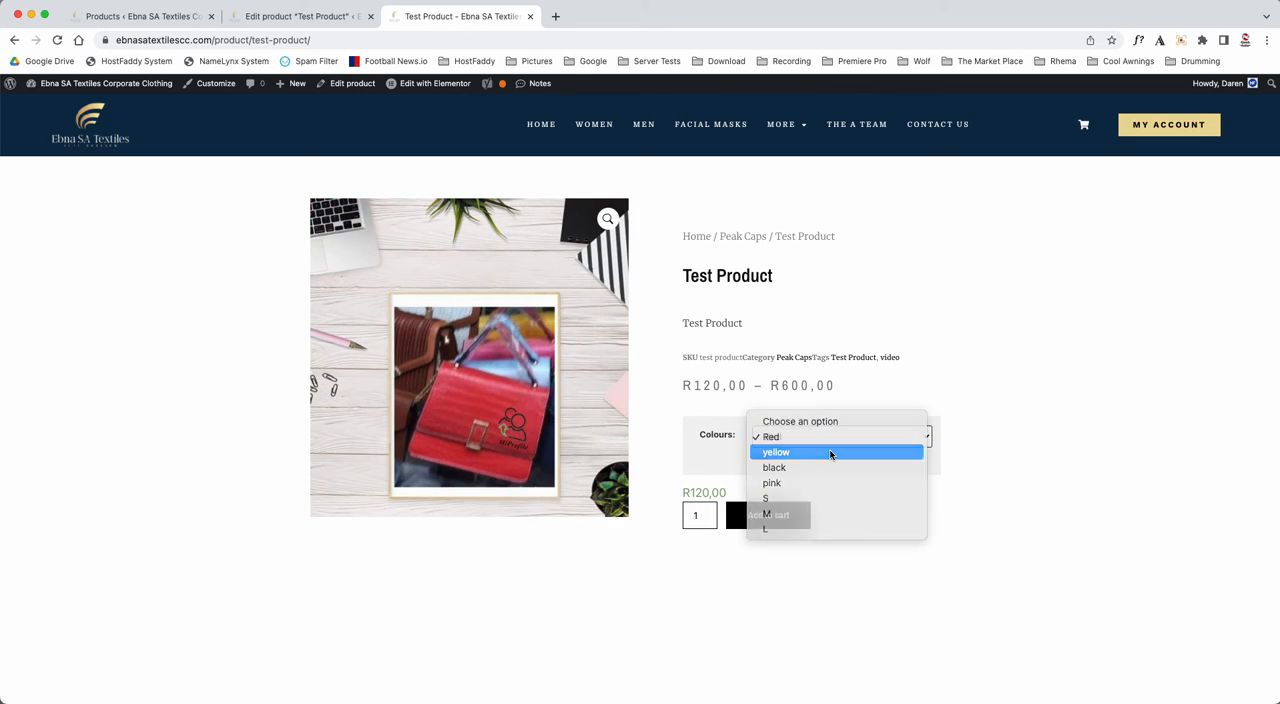
{"action": "left_click", "coordinate": [830, 452]}
{"action": "left_click", "coordinate": [829, 440]}
{"action": "left_click", "coordinate": [829, 450]}
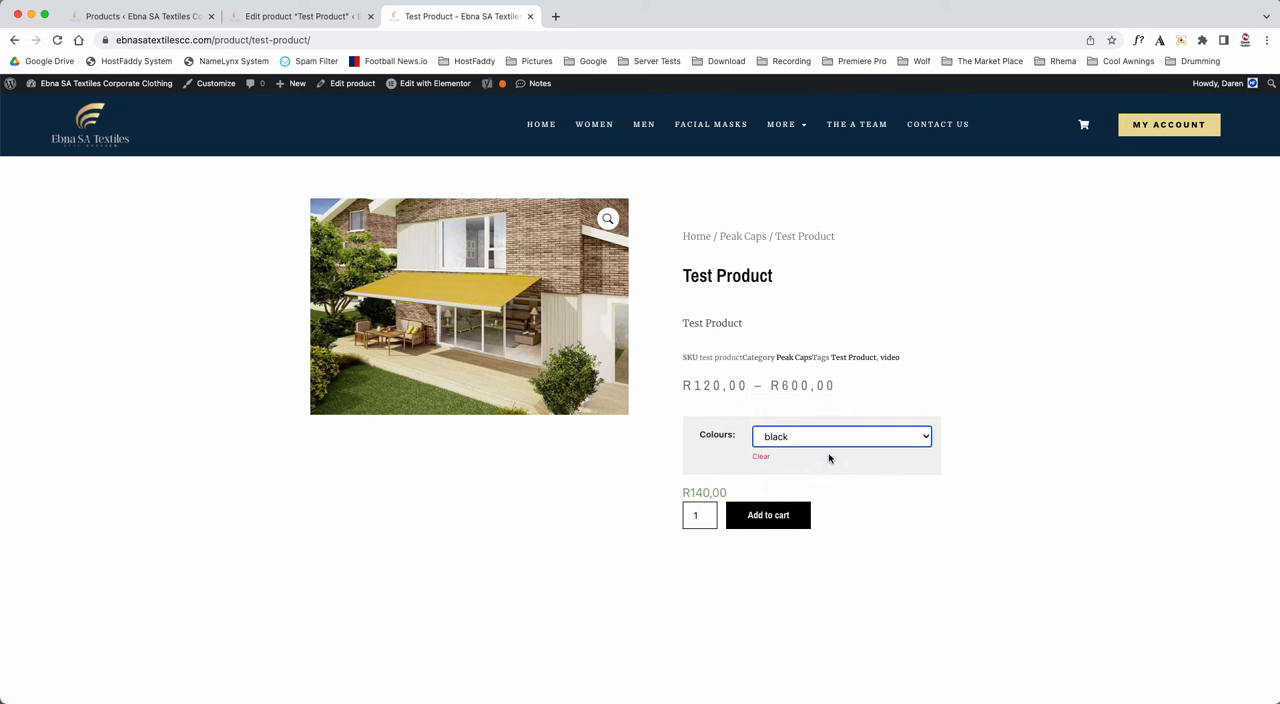
- Compare the shop page's product images again by choosing Red, yellow and Red, and reset Colours to "Choose an option"
{"action": "left_click", "coordinate": [326, 16]}
{"action": "scroll", "coordinate": [983, 458], "scroll_direction": "down", "scroll_amount": 5}
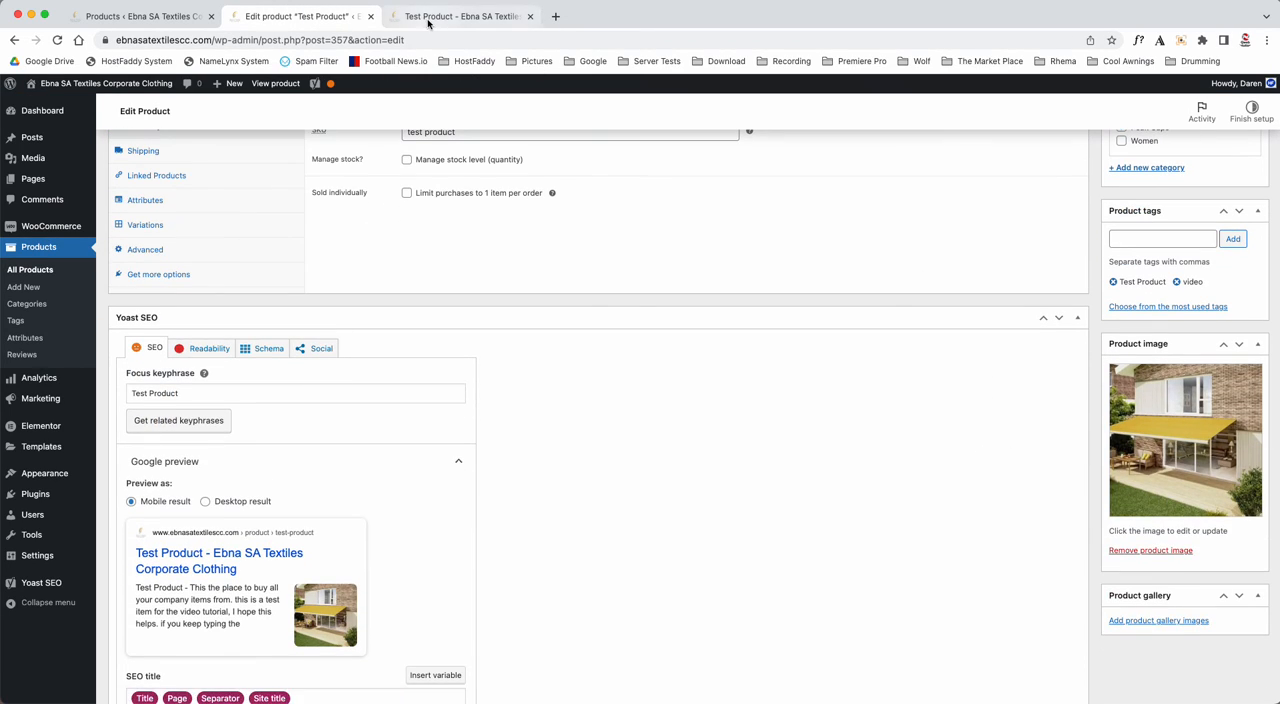
{"action": "left_click", "coordinate": [460, 16]}
{"action": "left_click", "coordinate": [770, 437]}
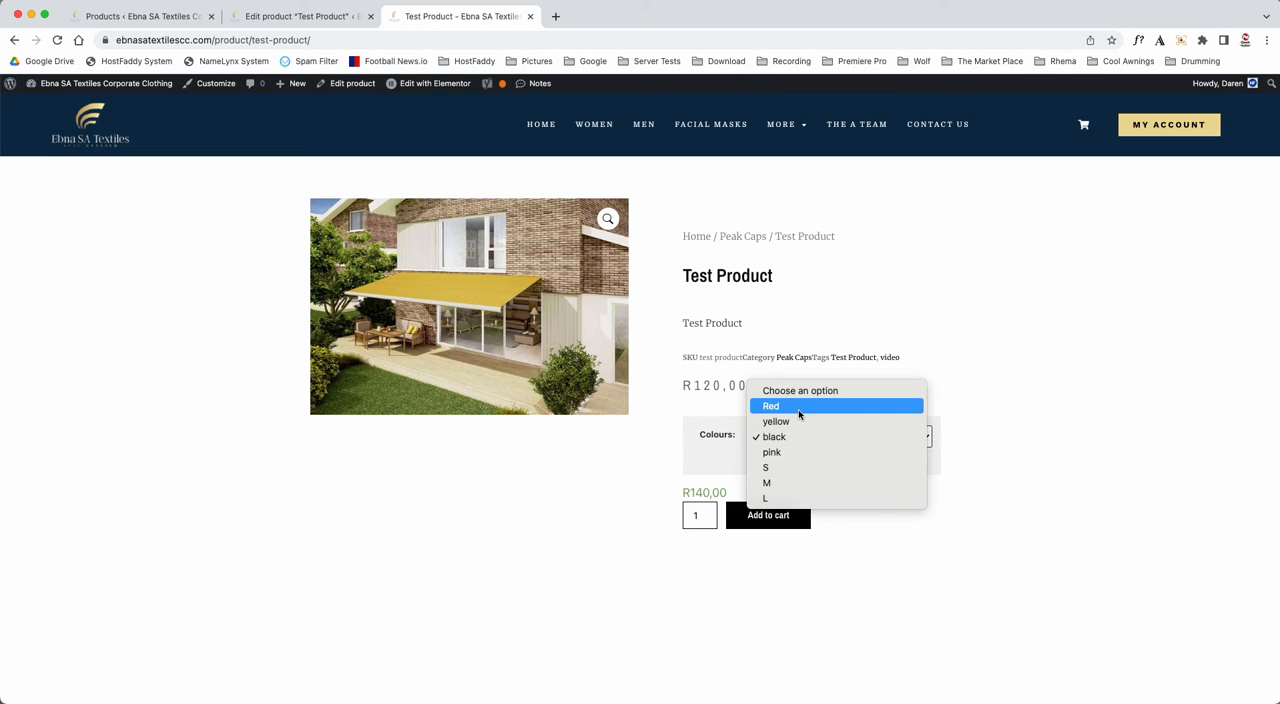
{"action": "left_click", "coordinate": [781, 410]}
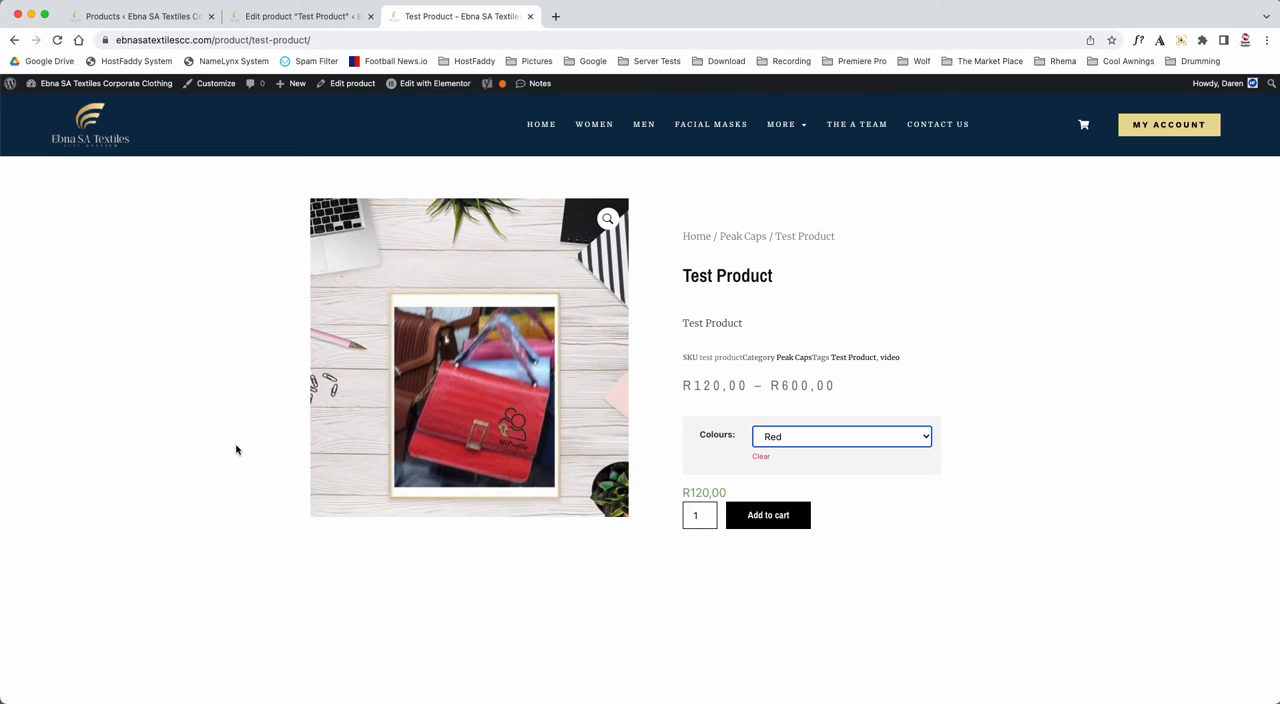
{"action": "left_click", "coordinate": [805, 447]}
{"action": "left_click", "coordinate": [808, 449]}
{"action": "left_click", "coordinate": [807, 442]}
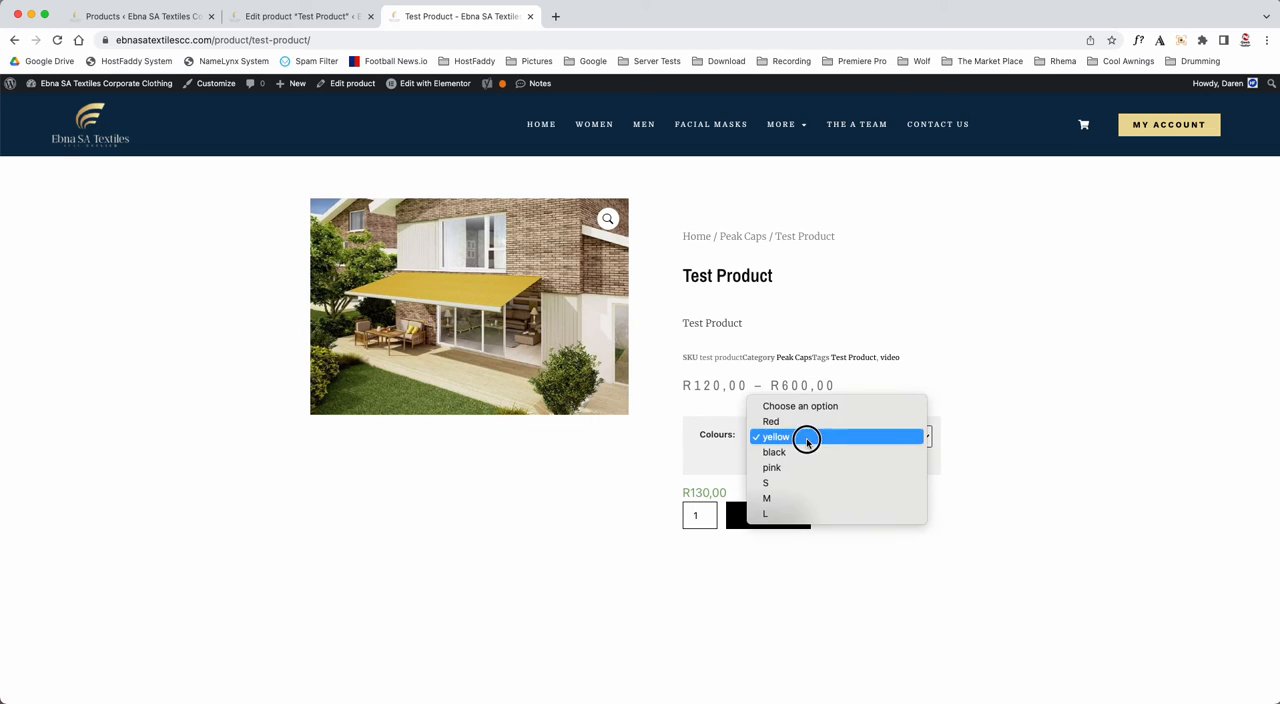
{"action": "left_click", "coordinate": [809, 422]}
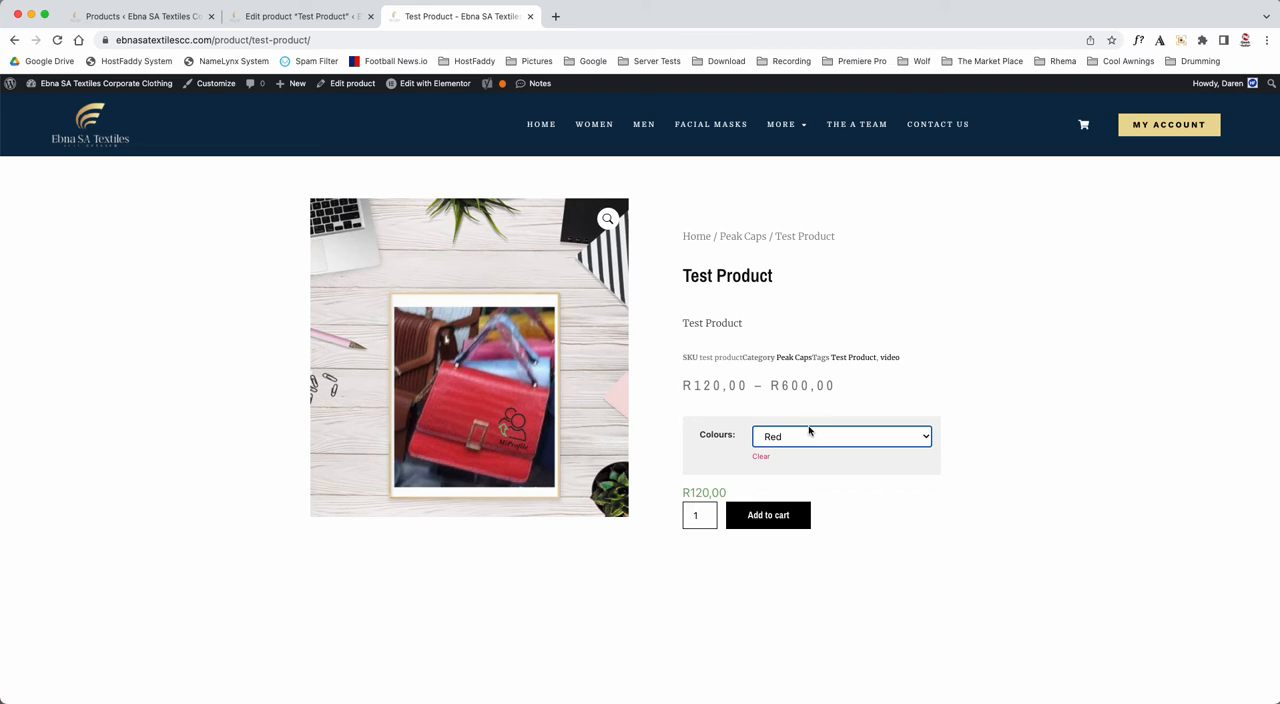
{"action": "left_click", "coordinate": [810, 436]}
{"action": "left_click", "coordinate": [799, 426]}
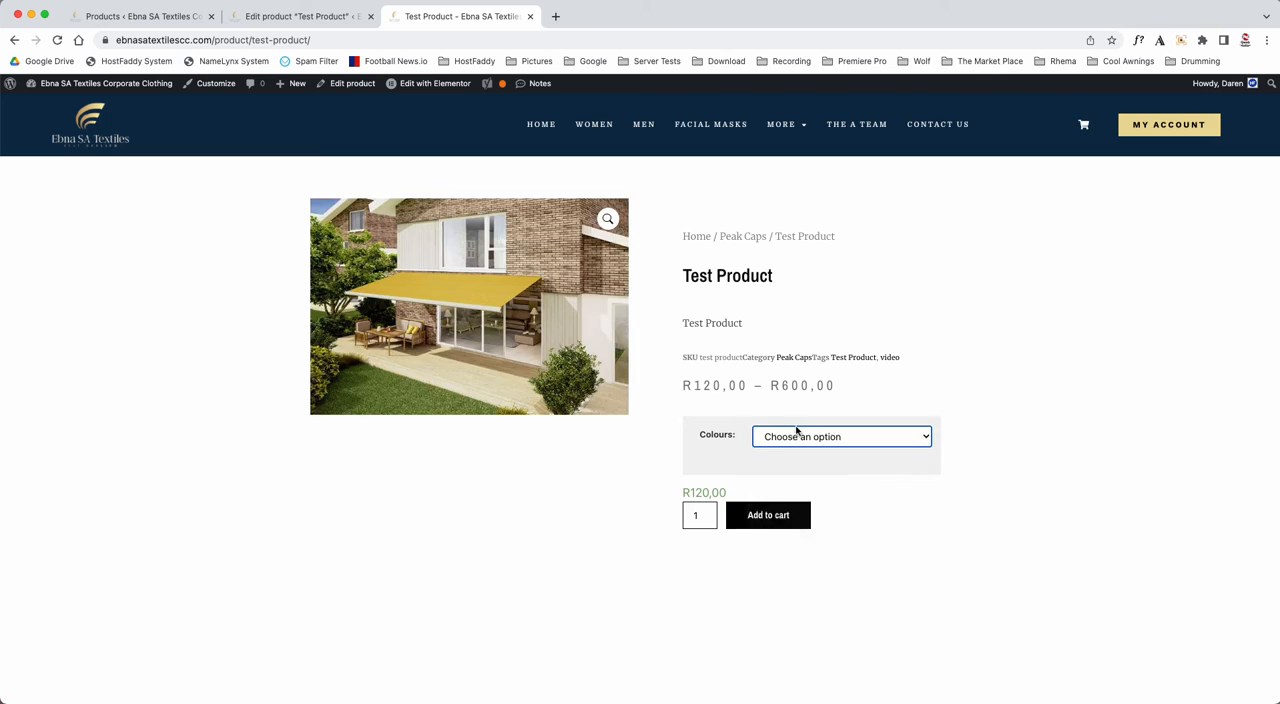
- In the product editor, remove the Red variation's image, save the variation changes, and update the published product
{"action": "left_click", "coordinate": [300, 16]}
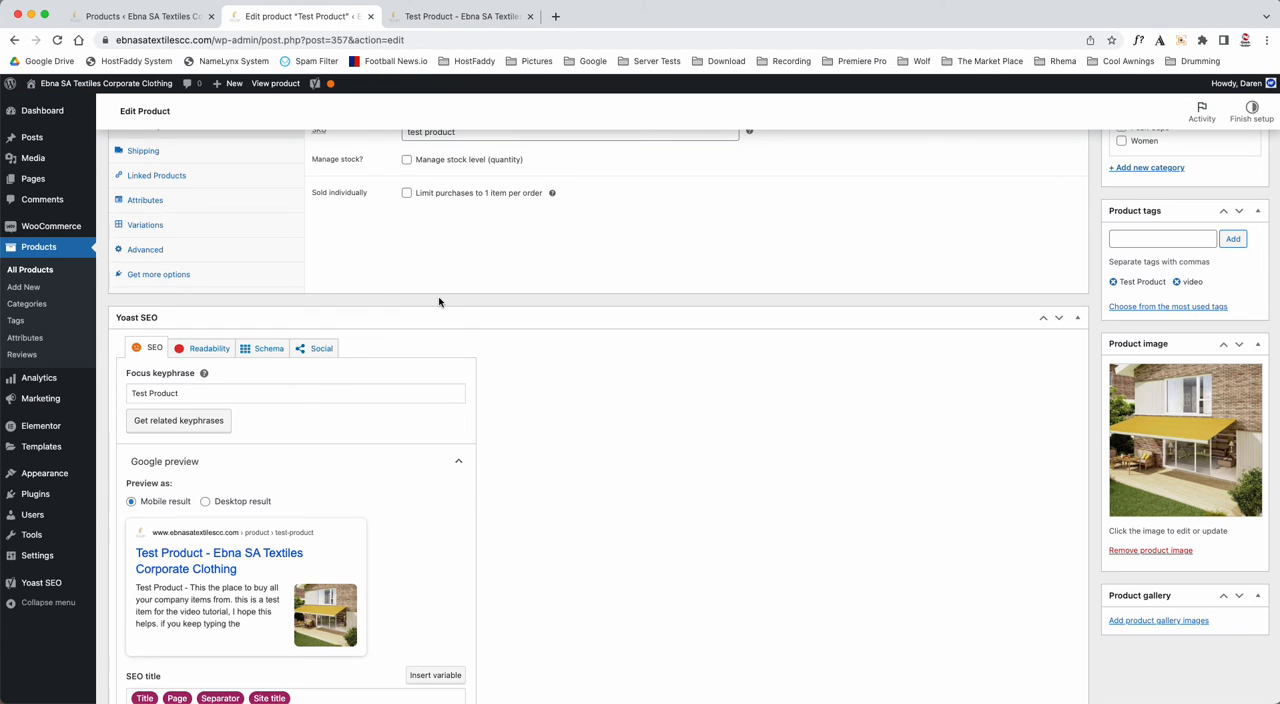
{"action": "scroll", "coordinate": [438, 302], "scroll_direction": "up", "scroll_amount": 1}
{"action": "left_click", "coordinate": [150, 283]}
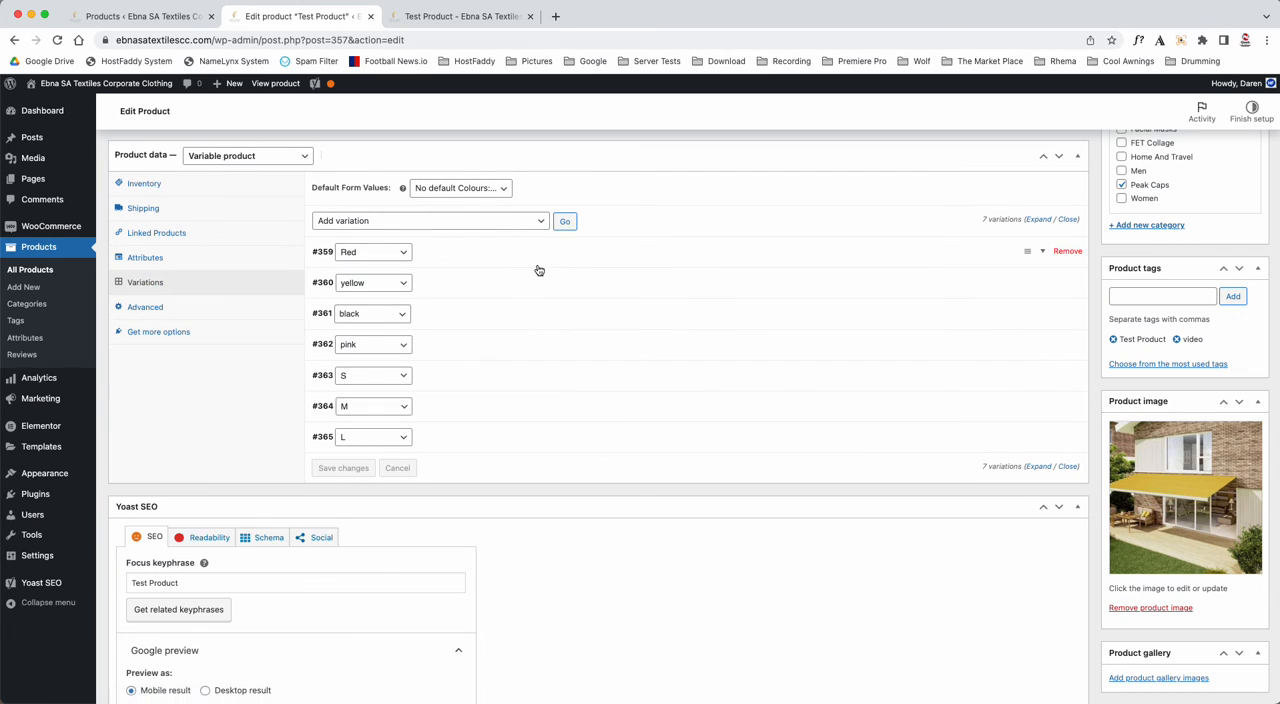
{"action": "left_click", "coordinate": [539, 256]}
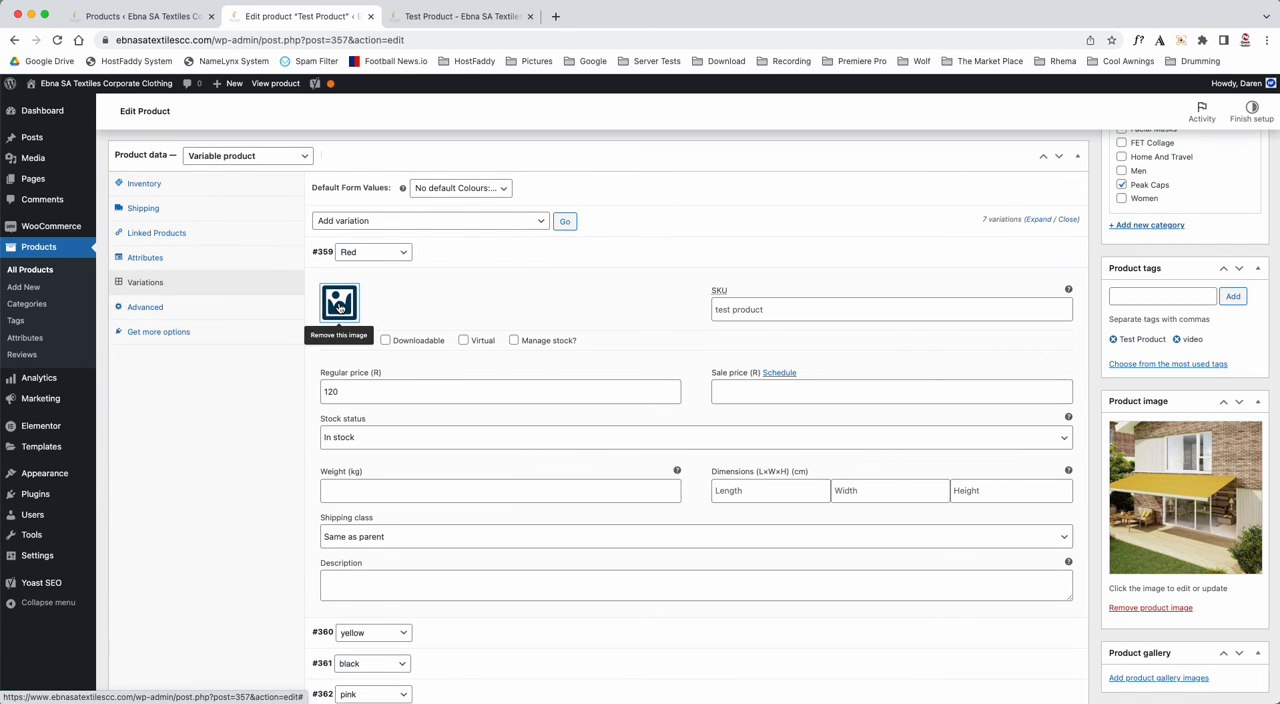
{"action": "left_click", "coordinate": [451, 255]}
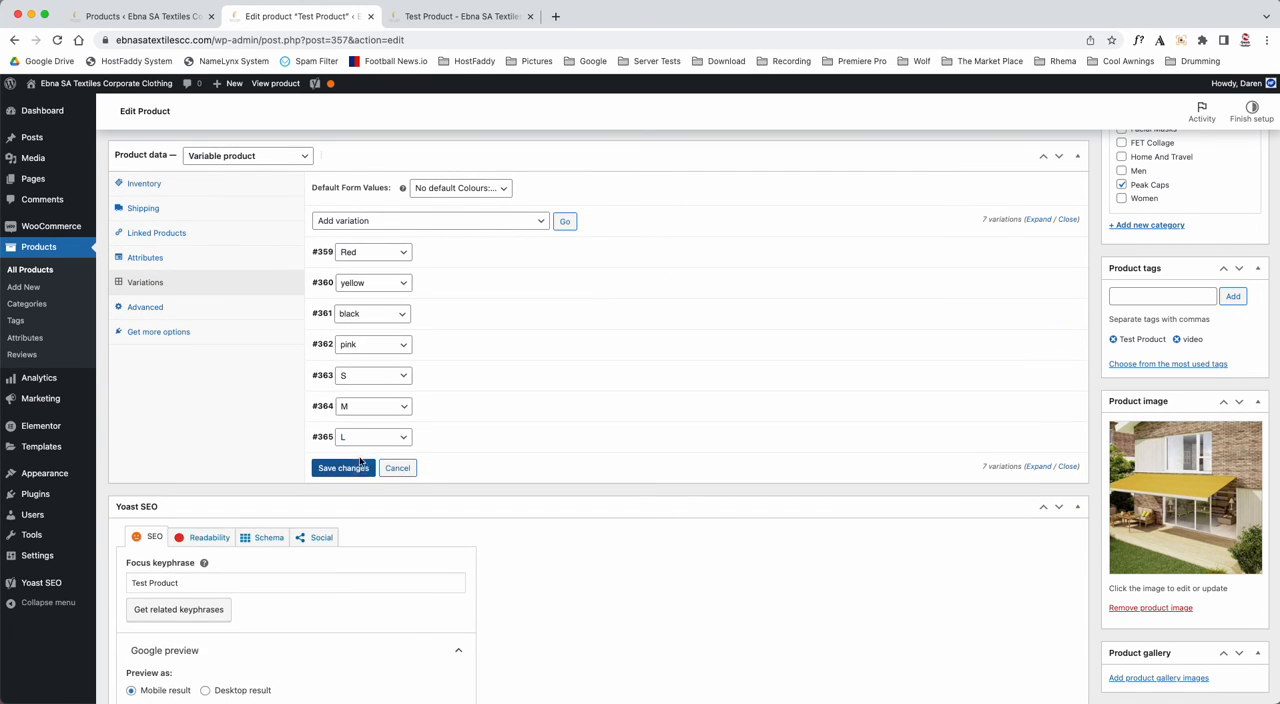
{"action": "left_click", "coordinate": [358, 468]}
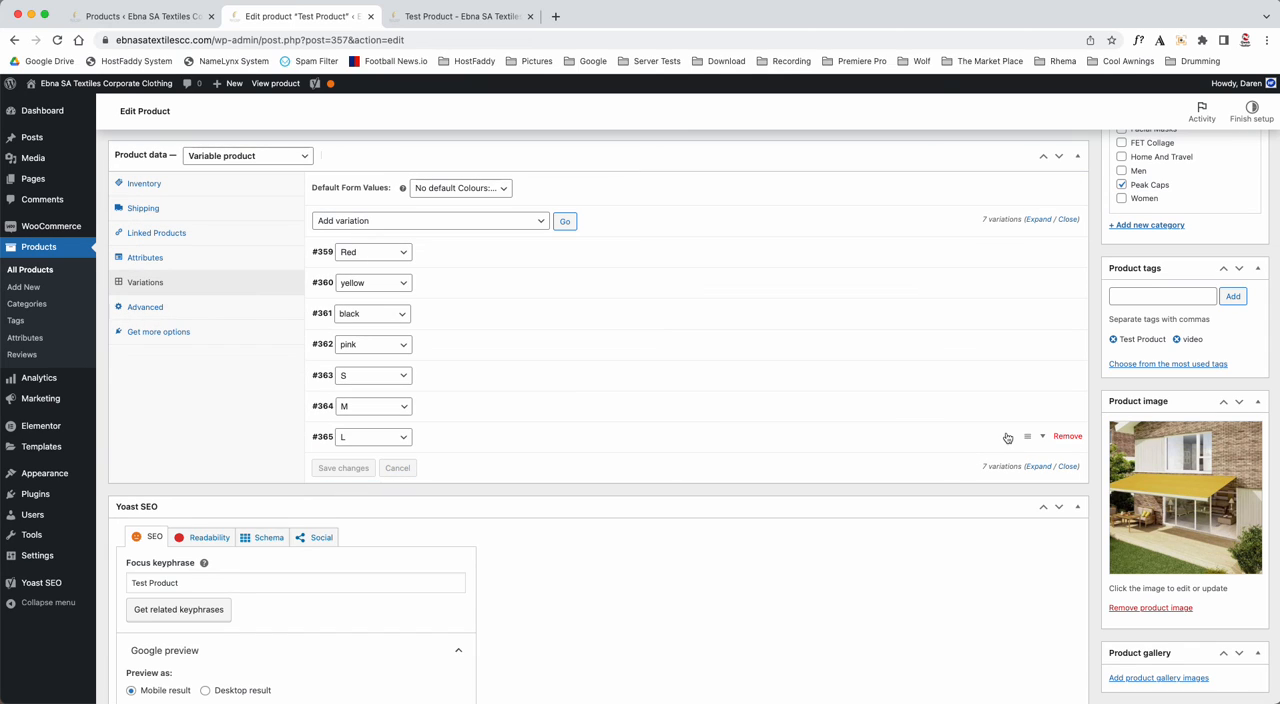
{"action": "scroll", "coordinate": [1230, 300], "scroll_direction": "up", "scroll_amount": 3}
{"action": "left_click", "coordinate": [1240, 290]}
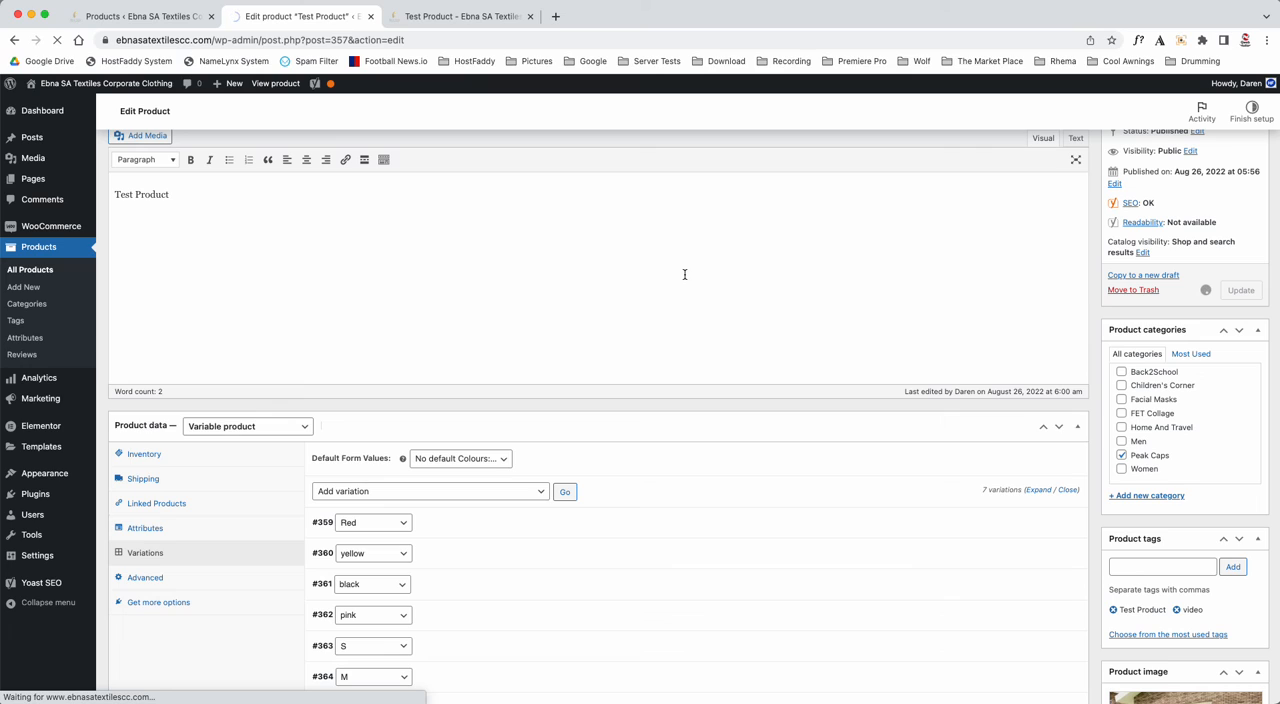
- Refresh the shop page, check the product image for Red, yellow and black without the Red variation's own image, and return to the product editor
{"action": "left_click", "coordinate": [441, 17]}
{"action": "mouse_move", "coordinate": [66, 90]}
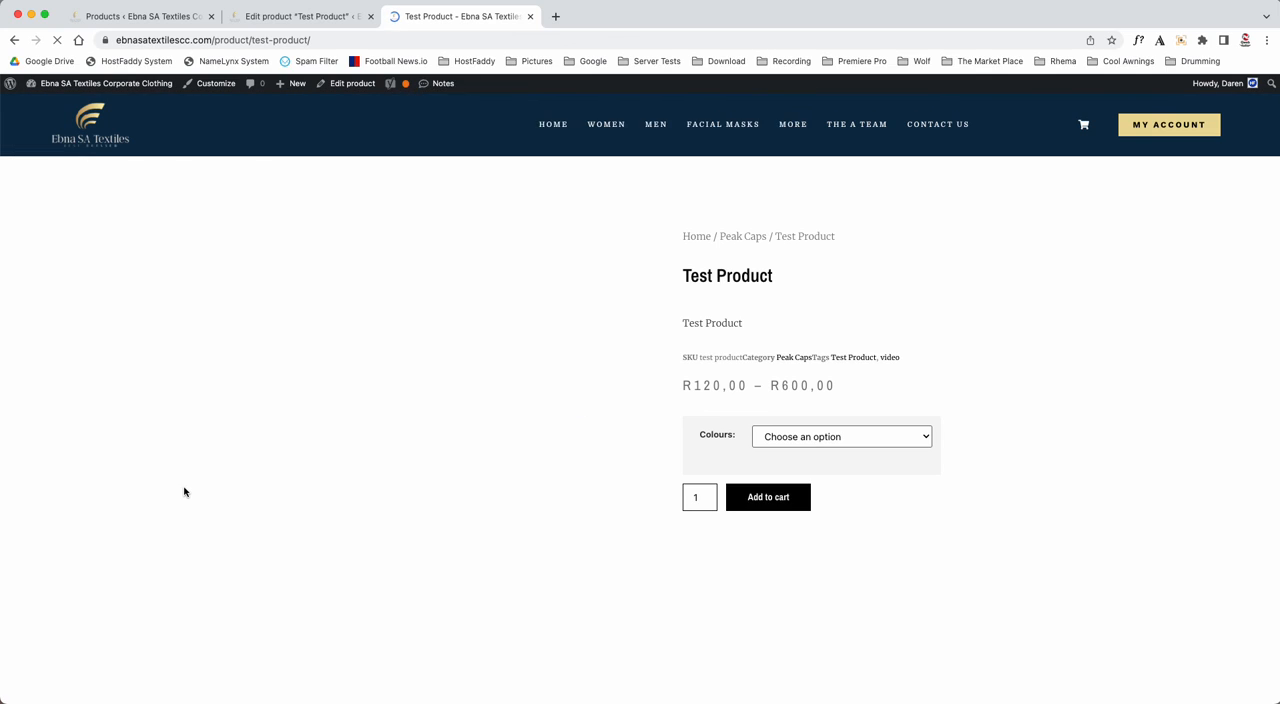
{"action": "left_click", "coordinate": [848, 444]}
{"action": "left_click", "coordinate": [848, 453]}
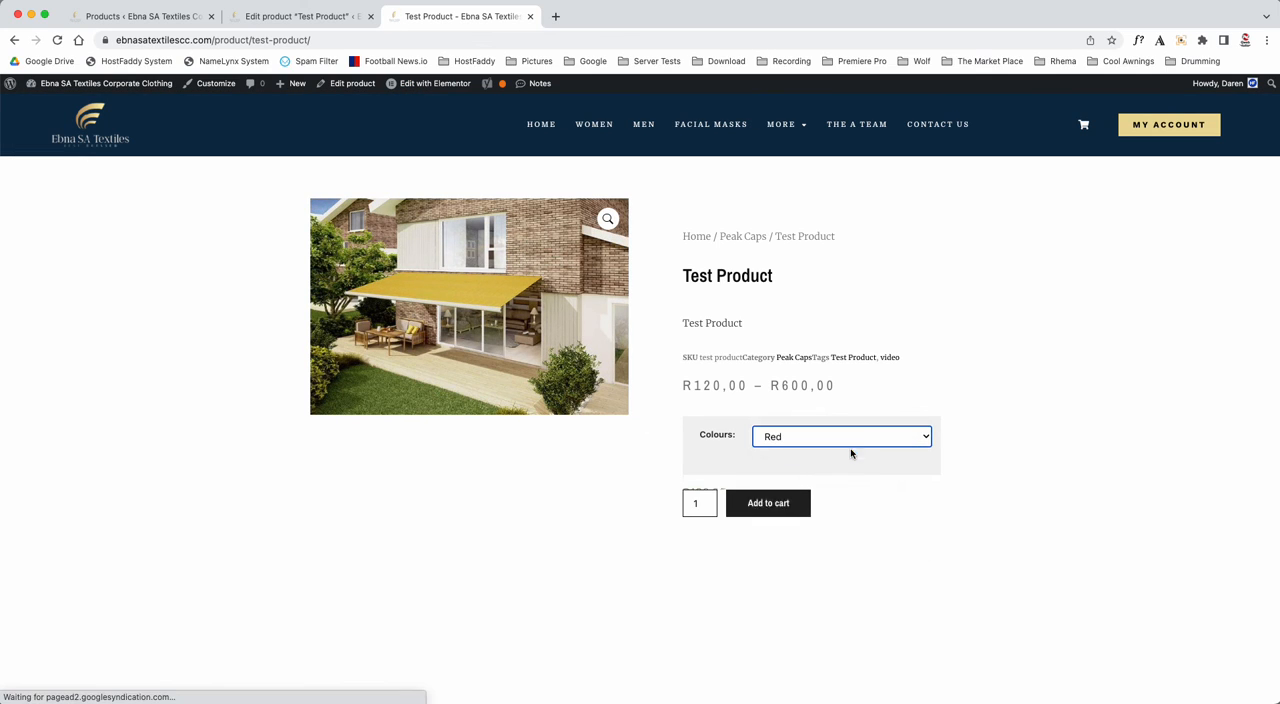
{"action": "left_click", "coordinate": [860, 436]}
{"action": "left_click", "coordinate": [866, 451]}
{"action": "left_click", "coordinate": [869, 440]}
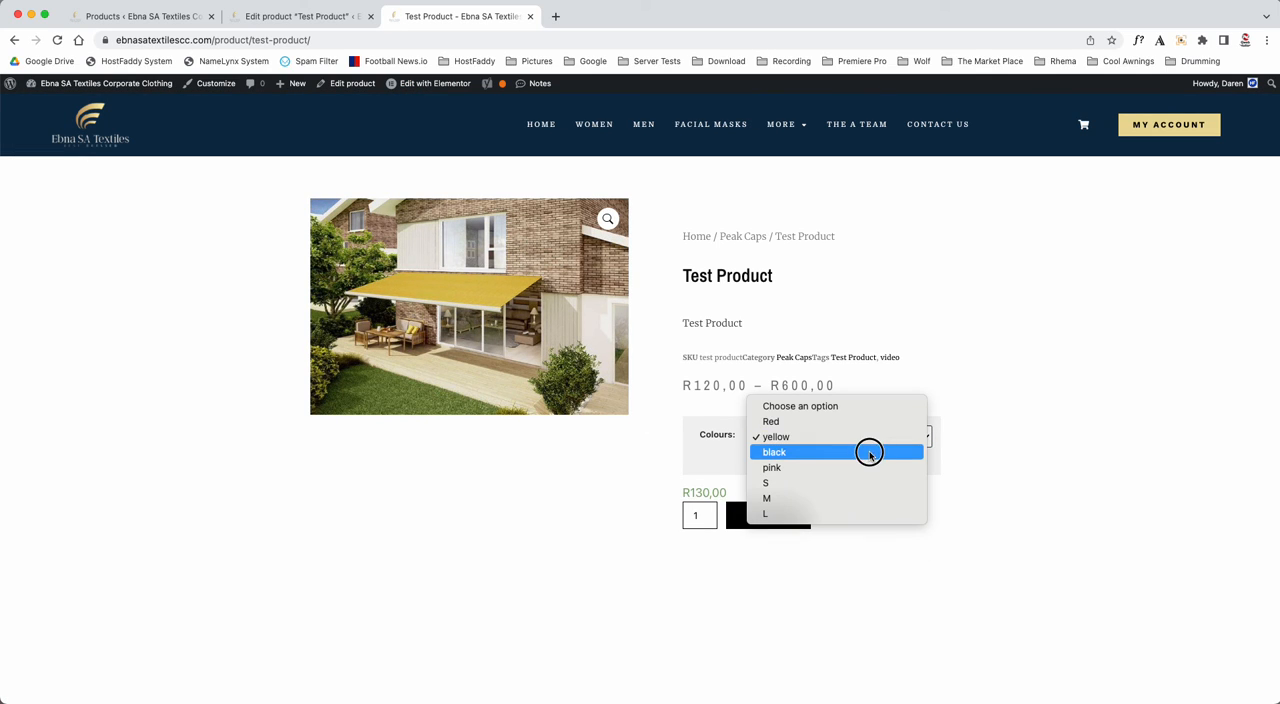
{"action": "left_click", "coordinate": [868, 452]}
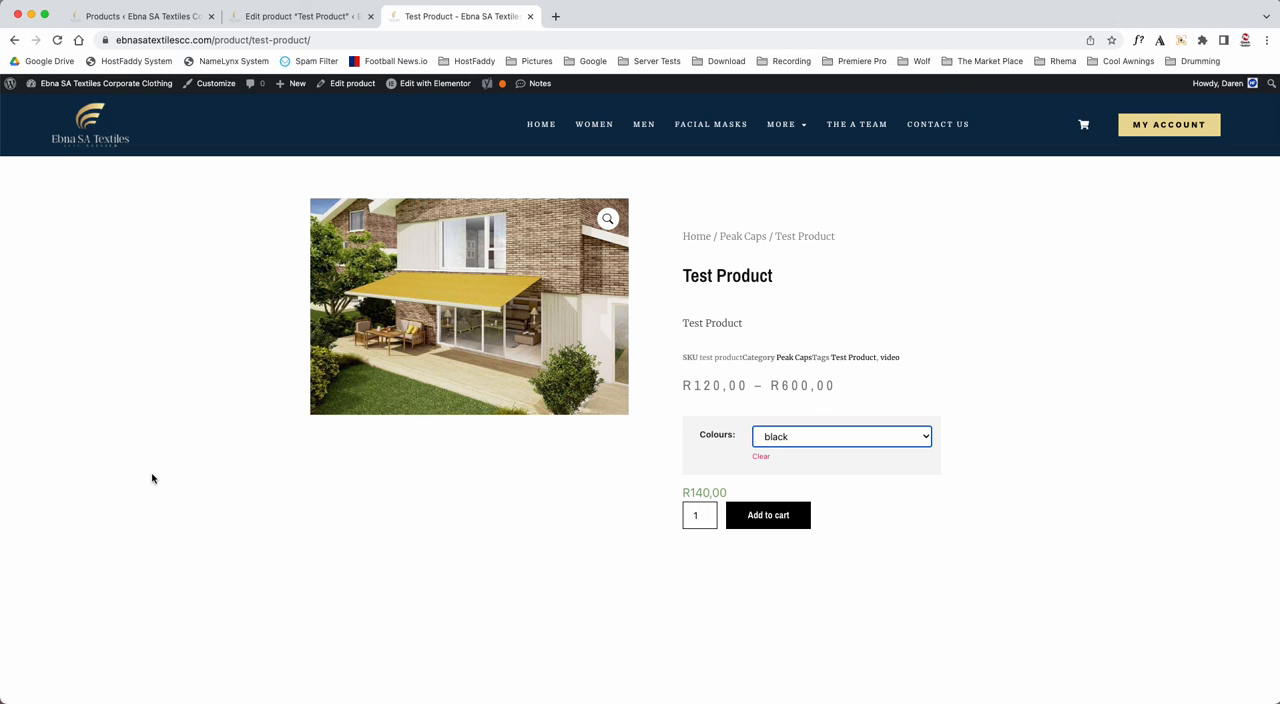
{"action": "left_click", "coordinate": [779, 441]}
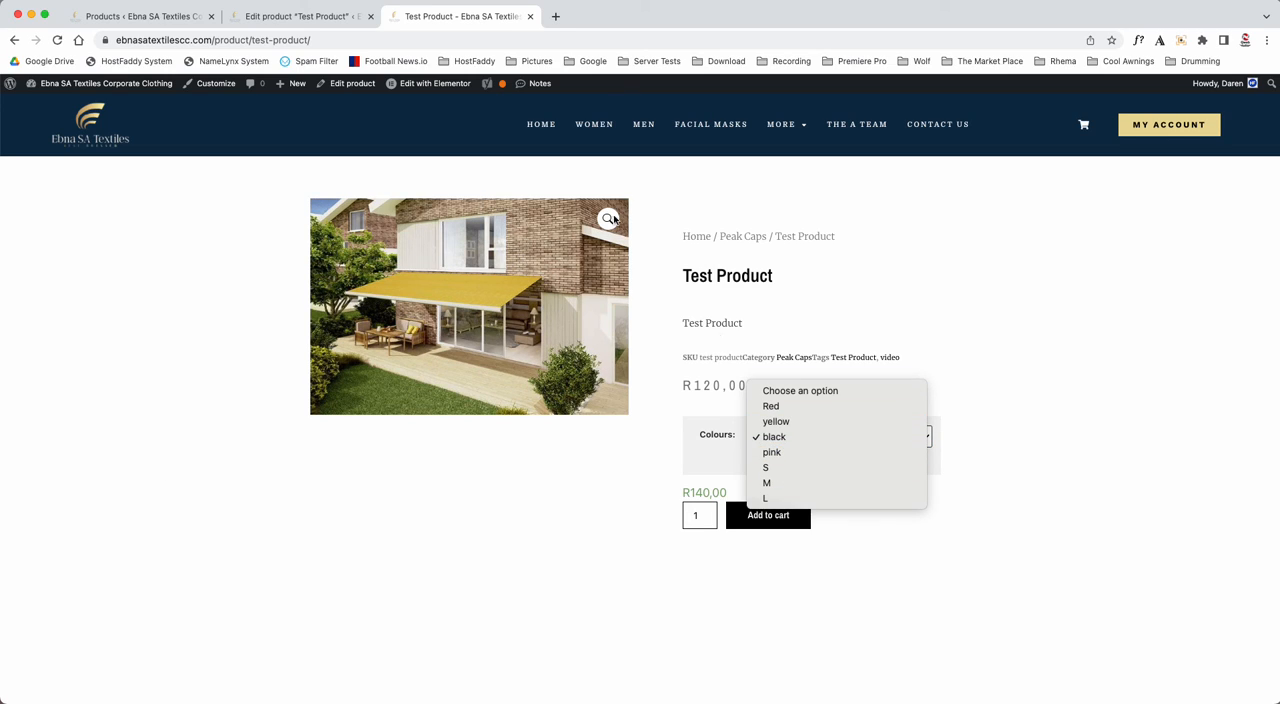
{"action": "left_click", "coordinate": [308, 14]}
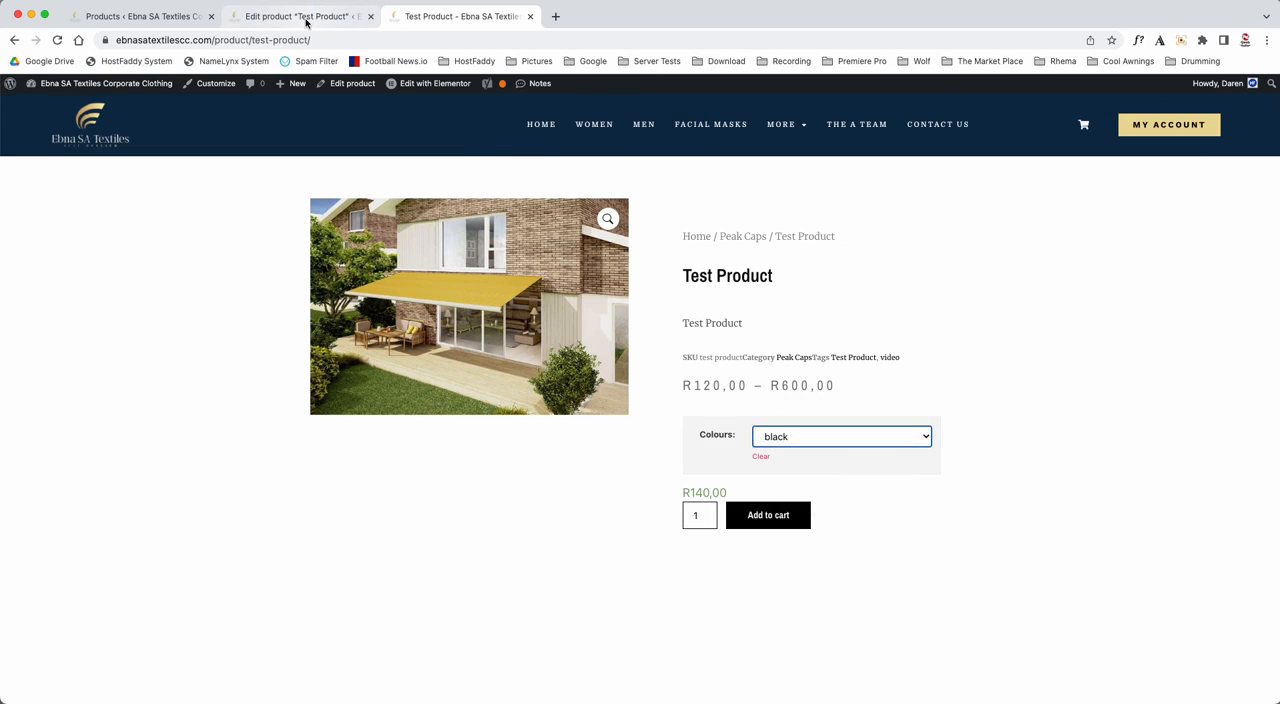
{"action": "left_click", "coordinate": [307, 17]}
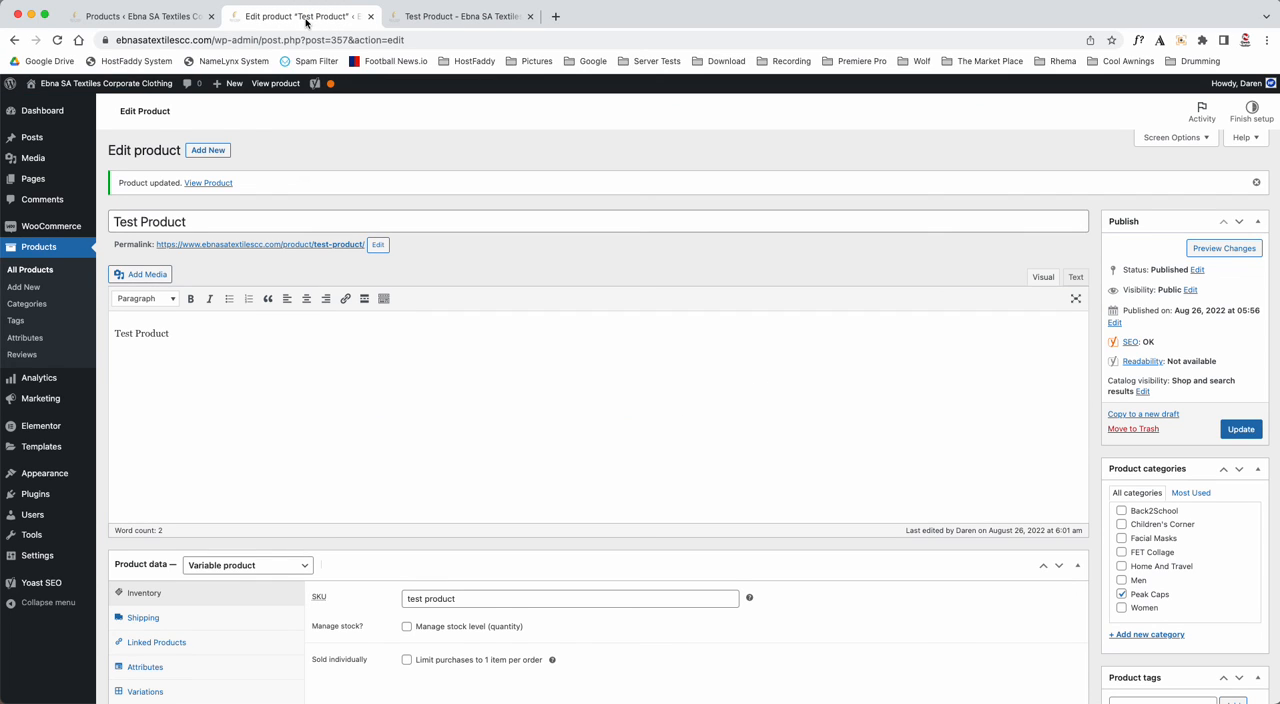